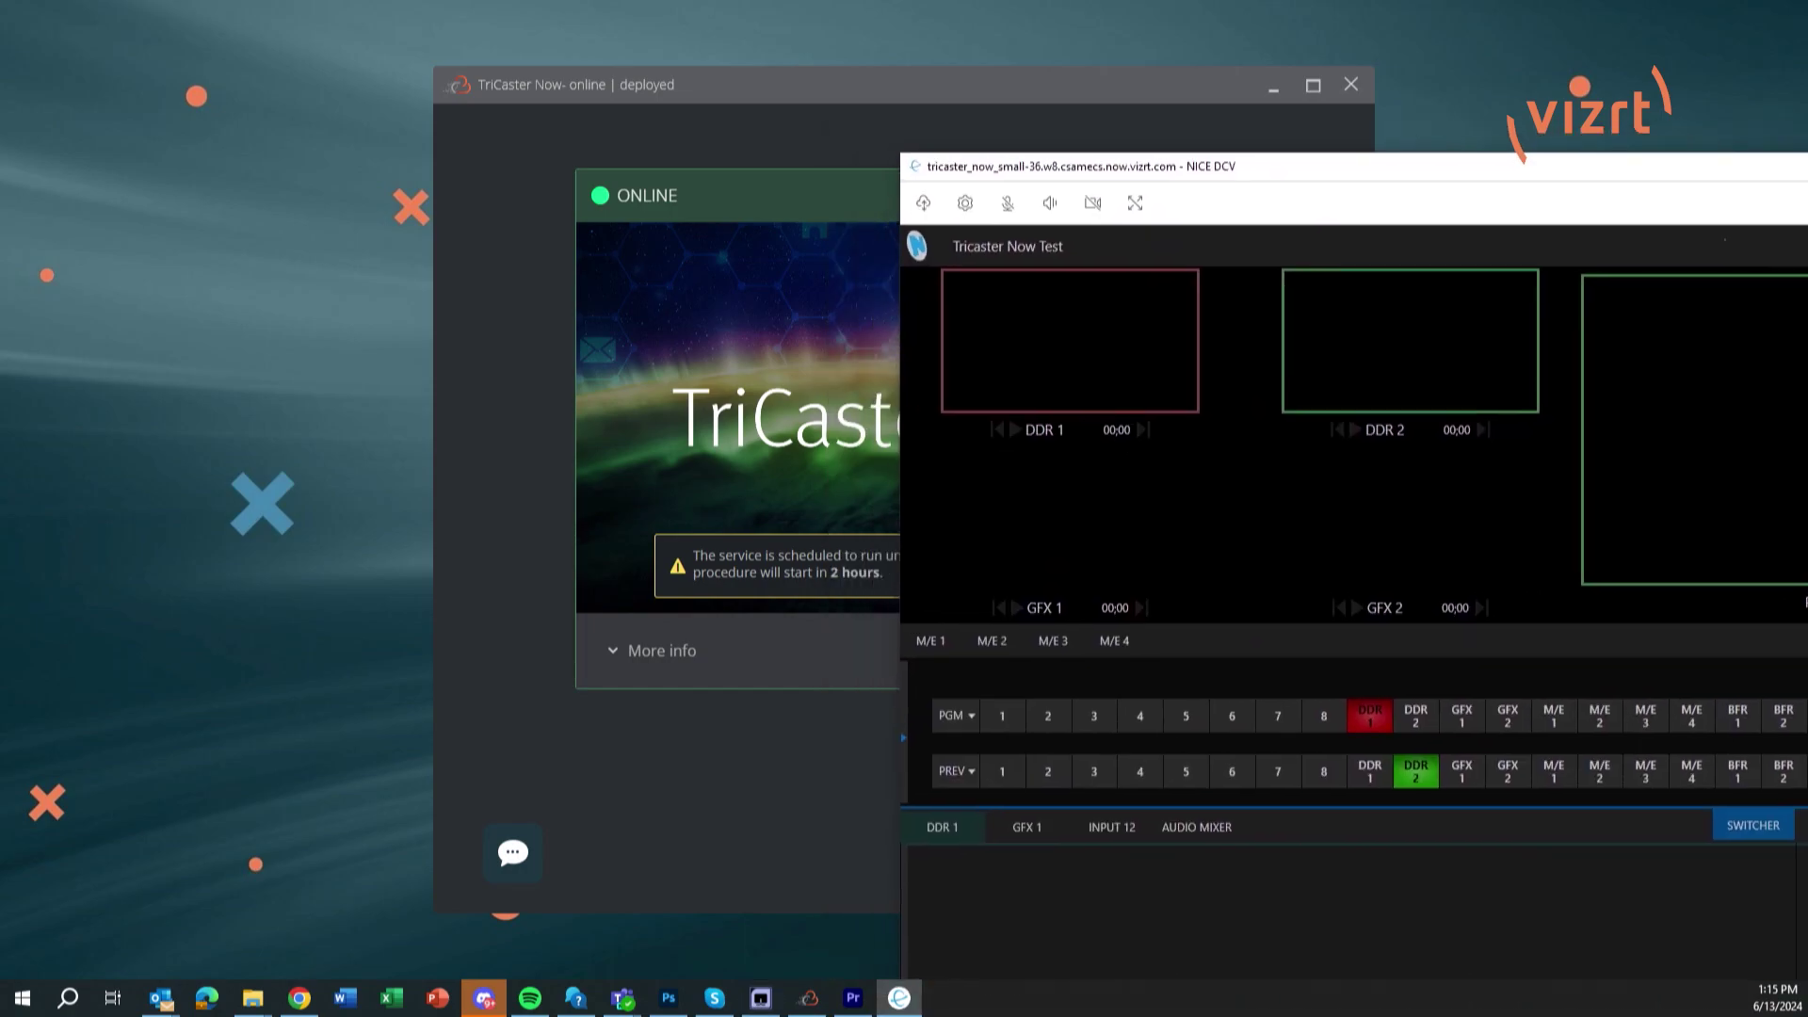
- Enlarge the NICE DCV remote window showing the Tricaster Now Test switcher to fill the screen
left_click_drag(1804, 168, 1002, 55)
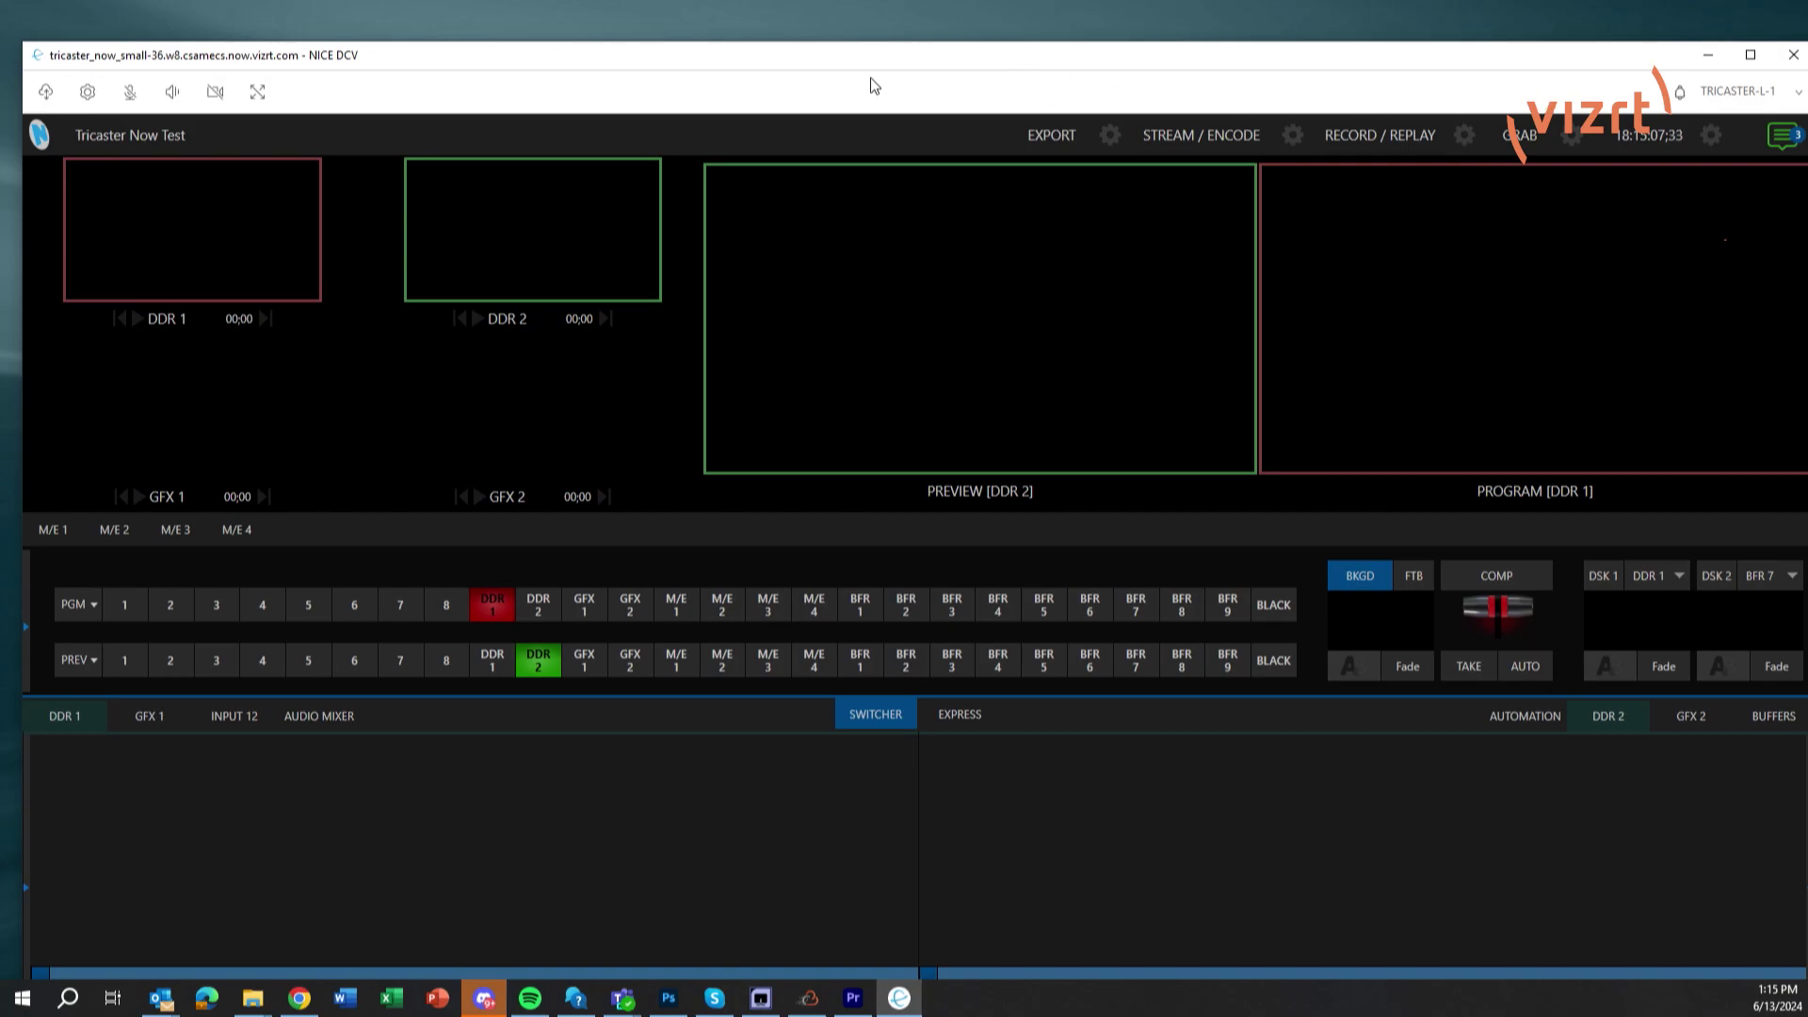
- Switch the DCV session to Fullscreen across a single monitor and open Files Storage
left_click(258, 93)
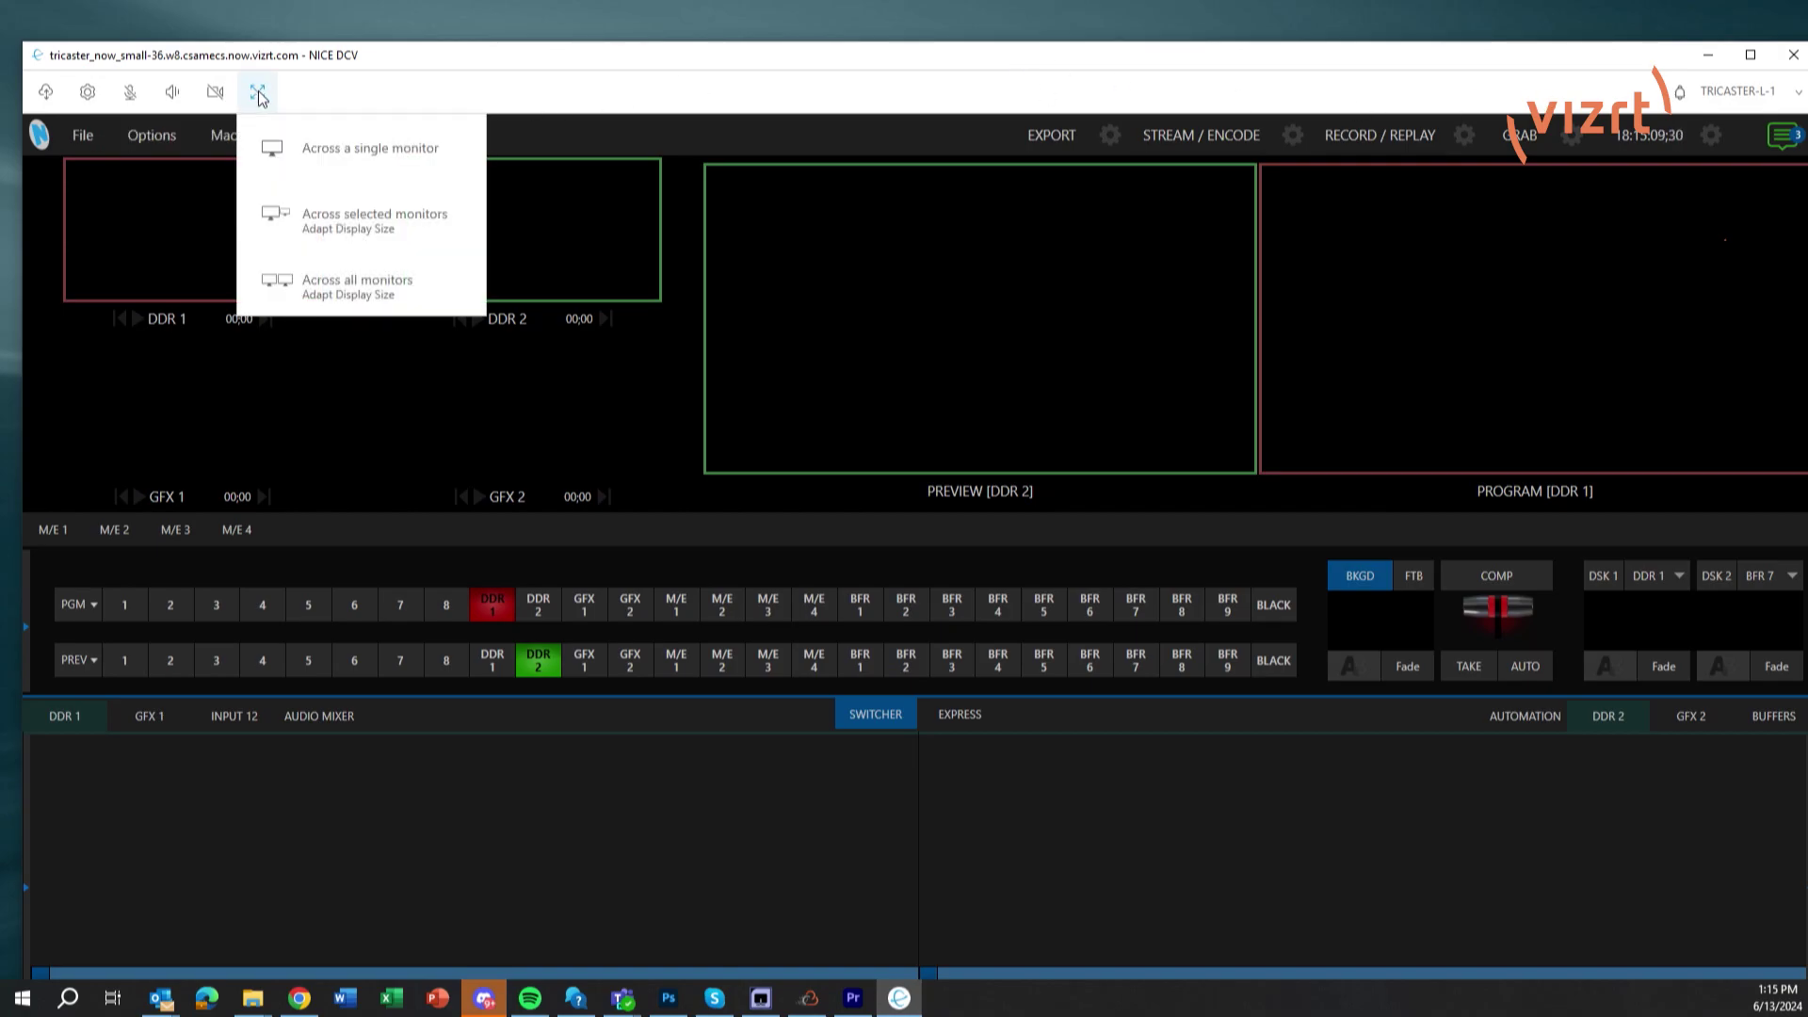
left_click(343, 158)
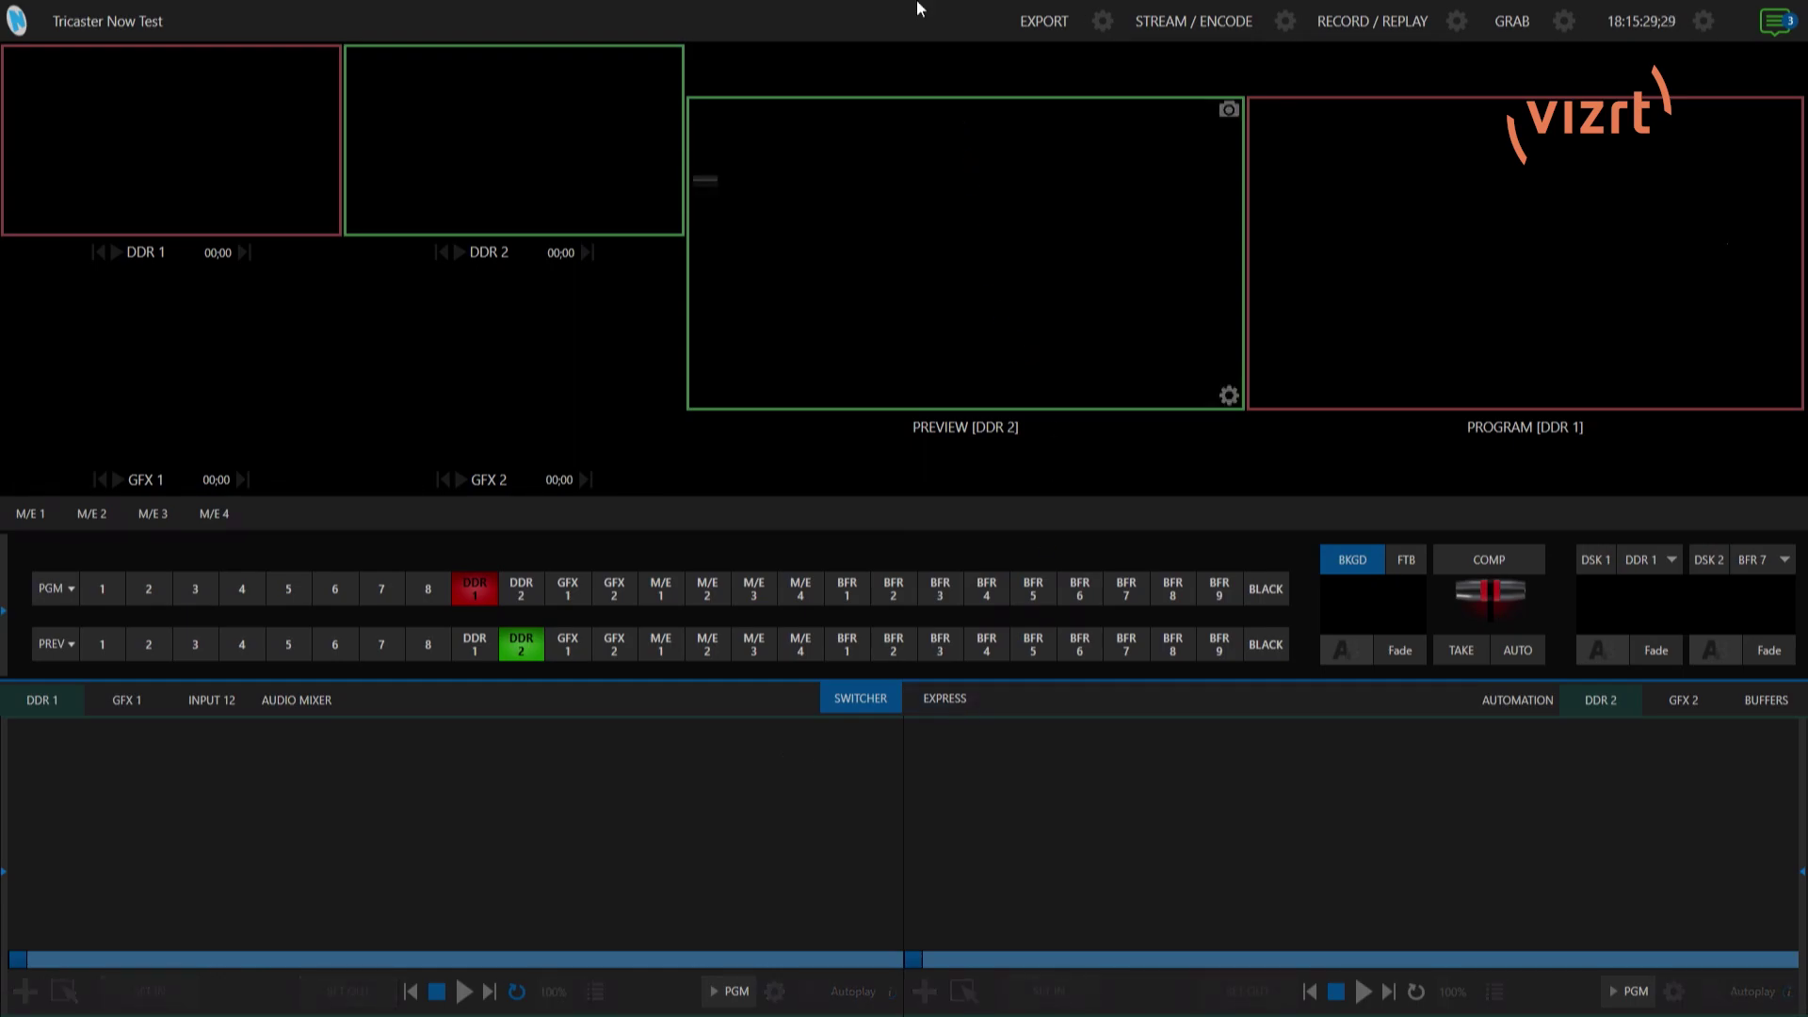
mouse_move(868, 8)
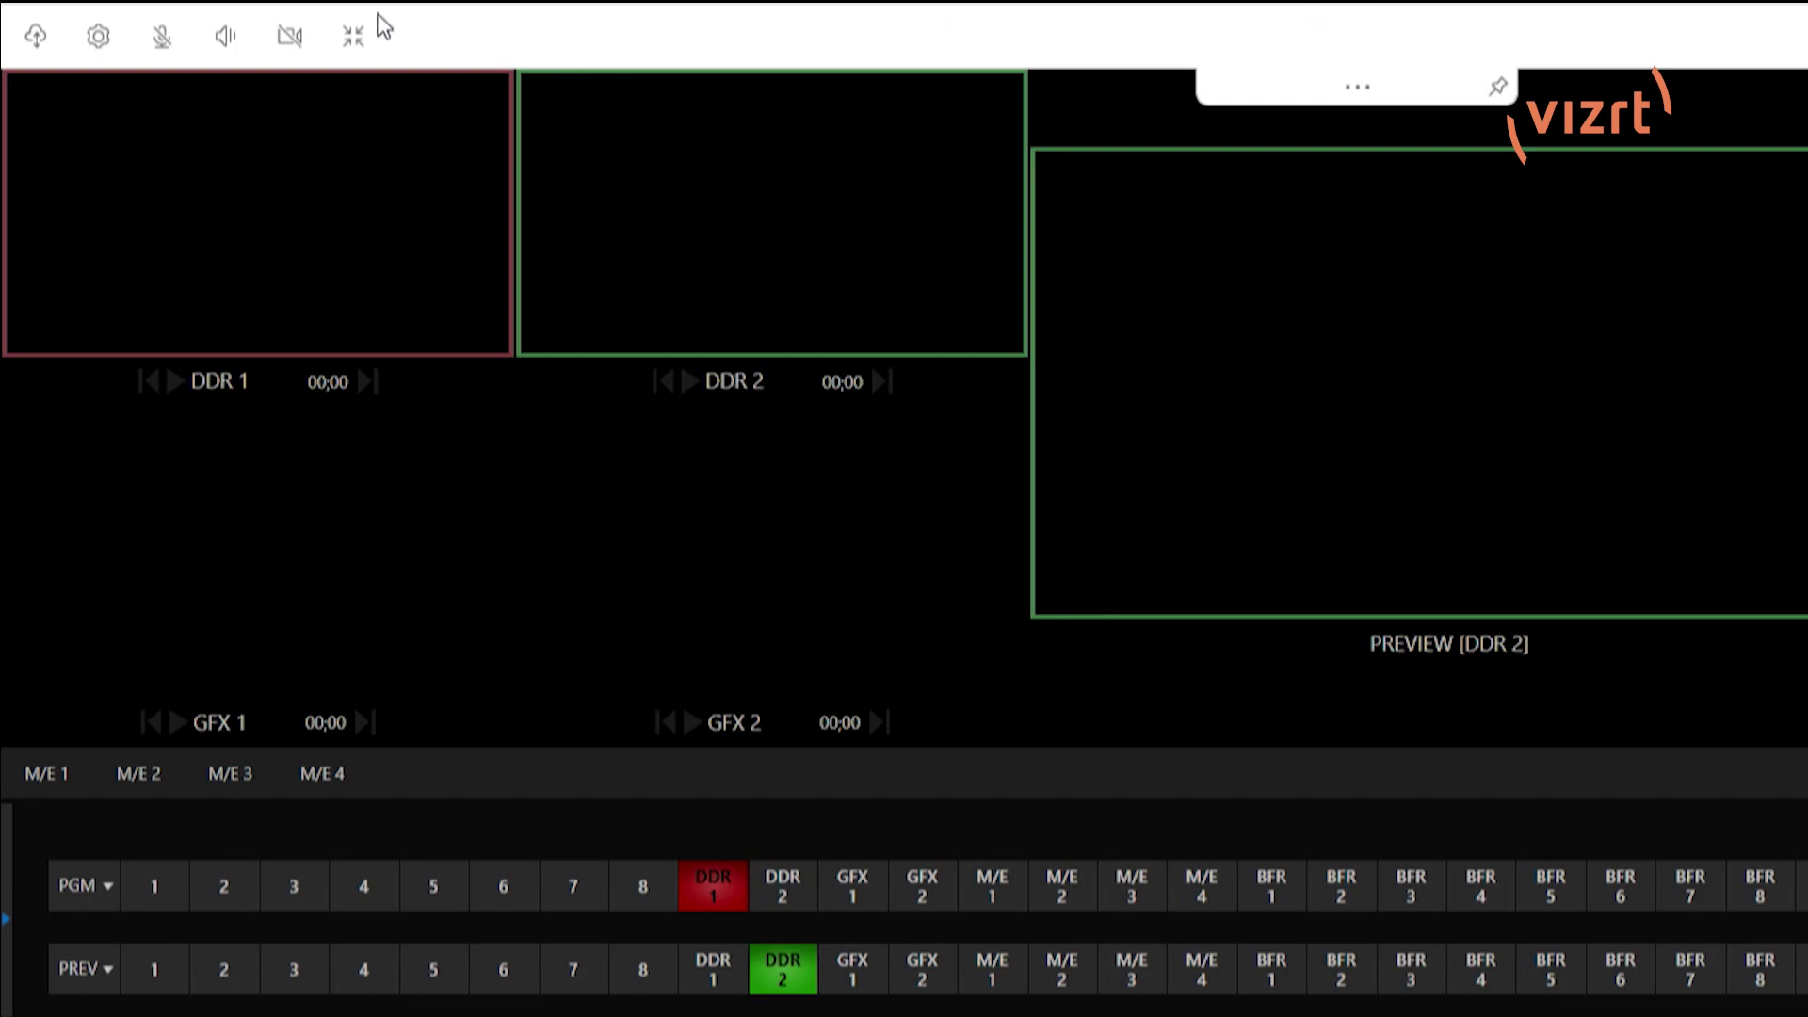
left_click(23, 49)
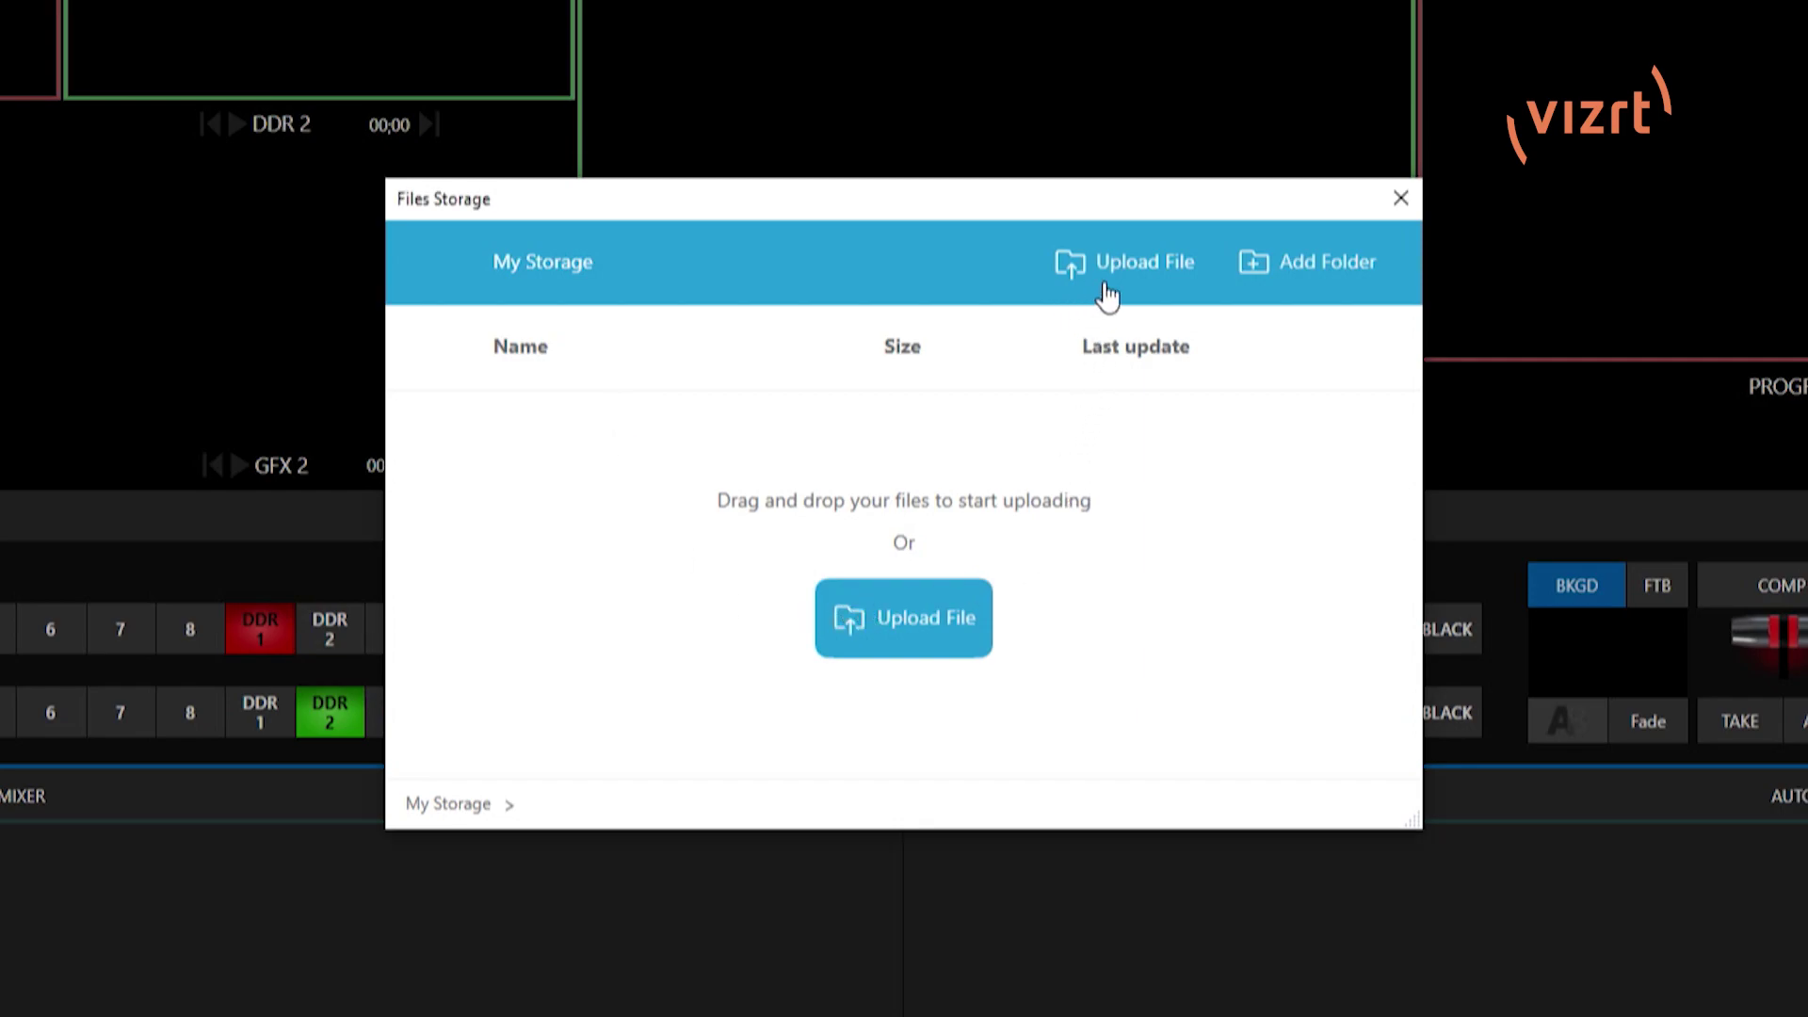
- Create an 'Uploads' folder in My Storage and open the empty folder
left_click(1310, 278)
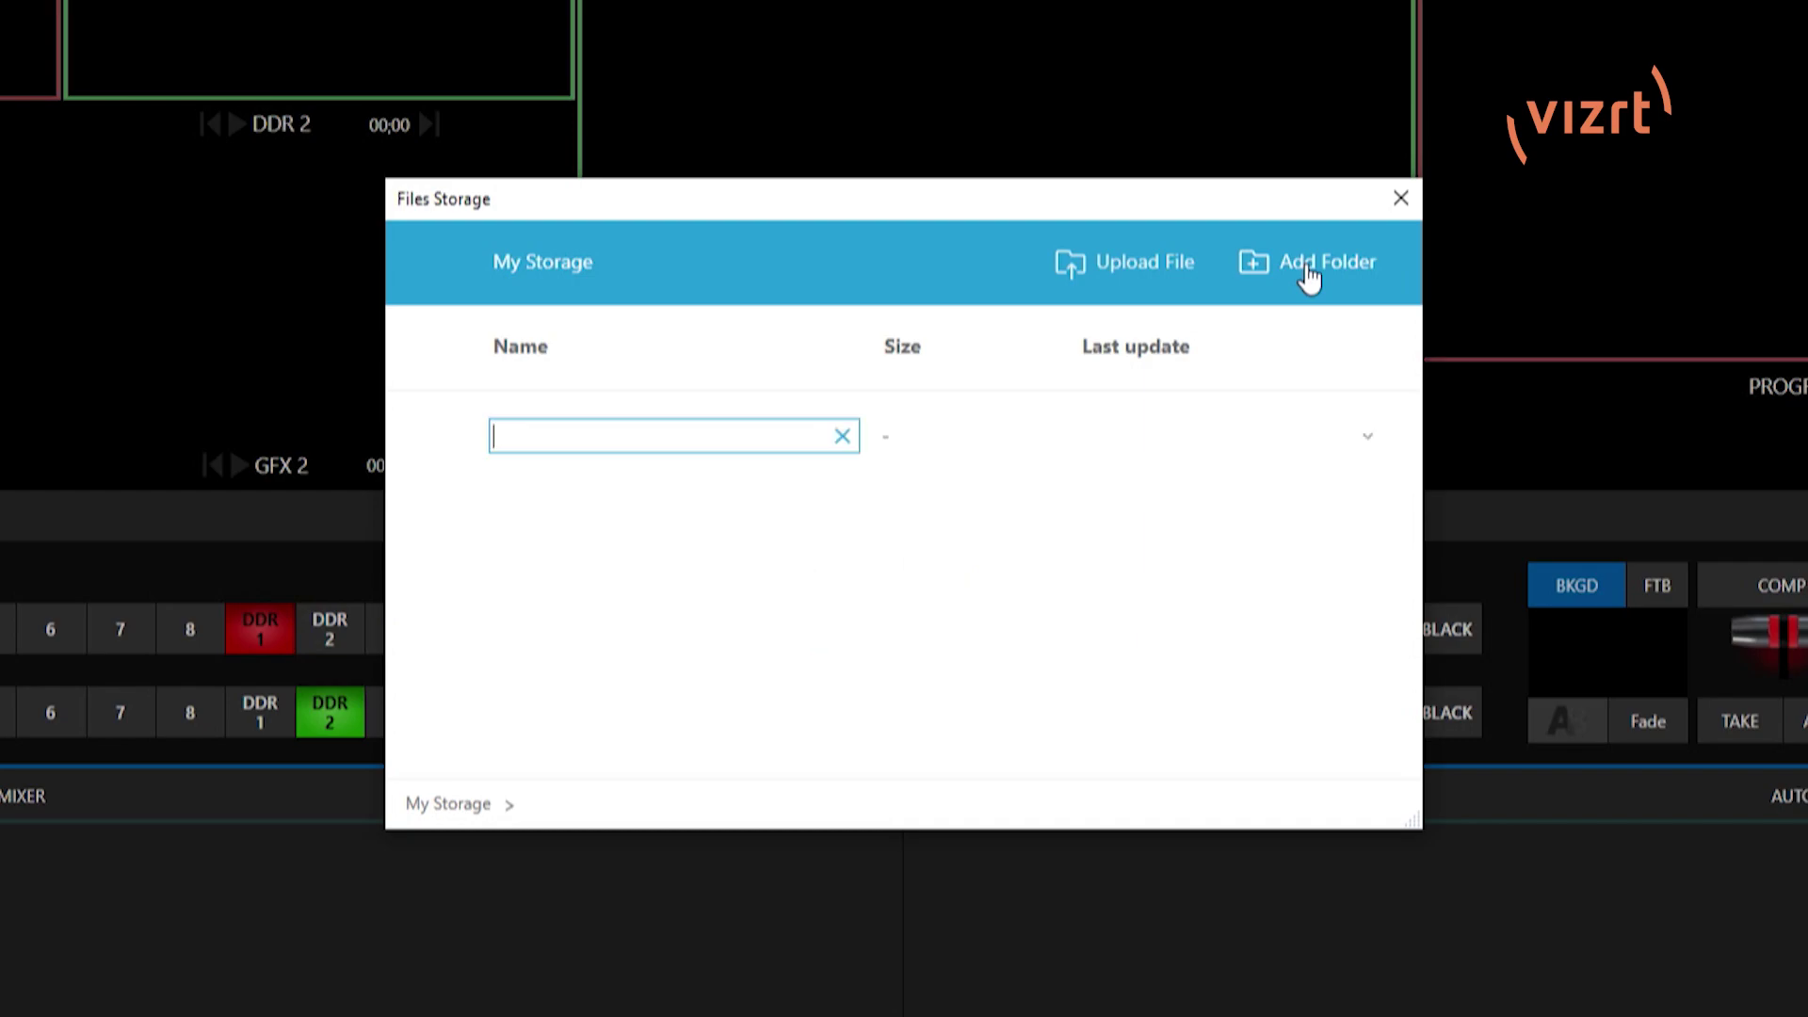
type("u")
key("BackSpace")
type("Uploads")
key("Return")
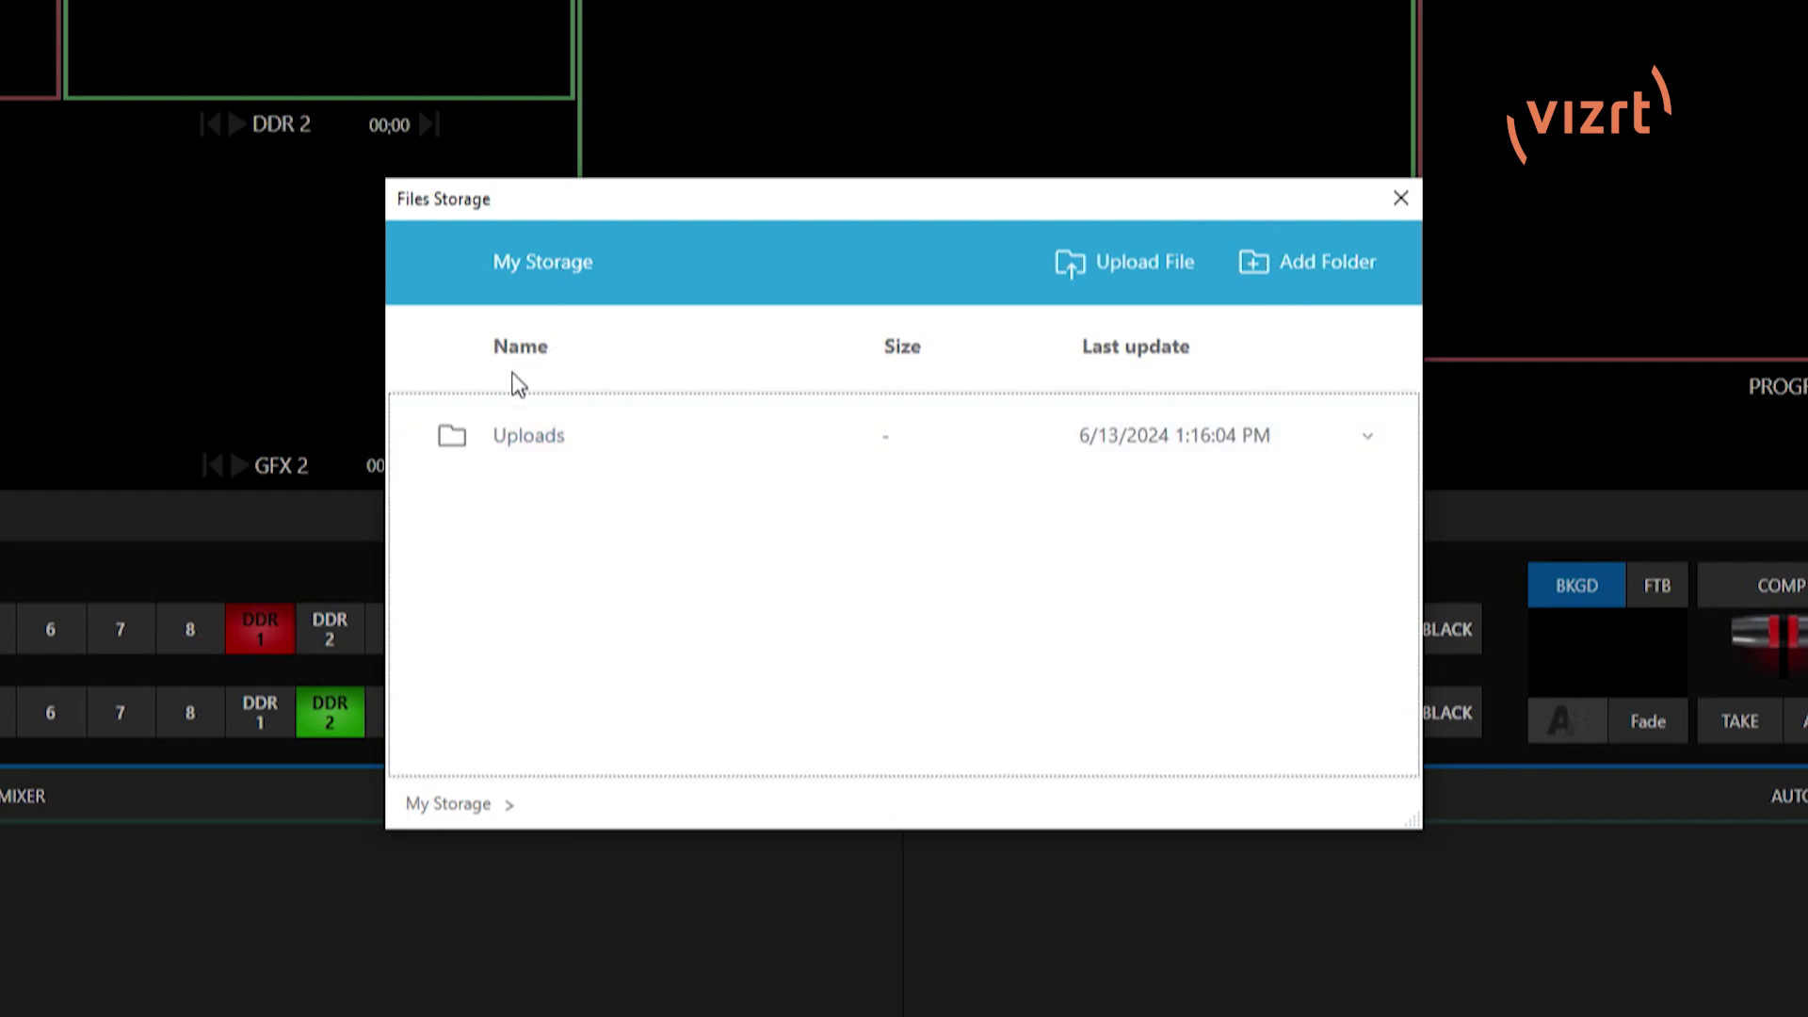
left_click(535, 445)
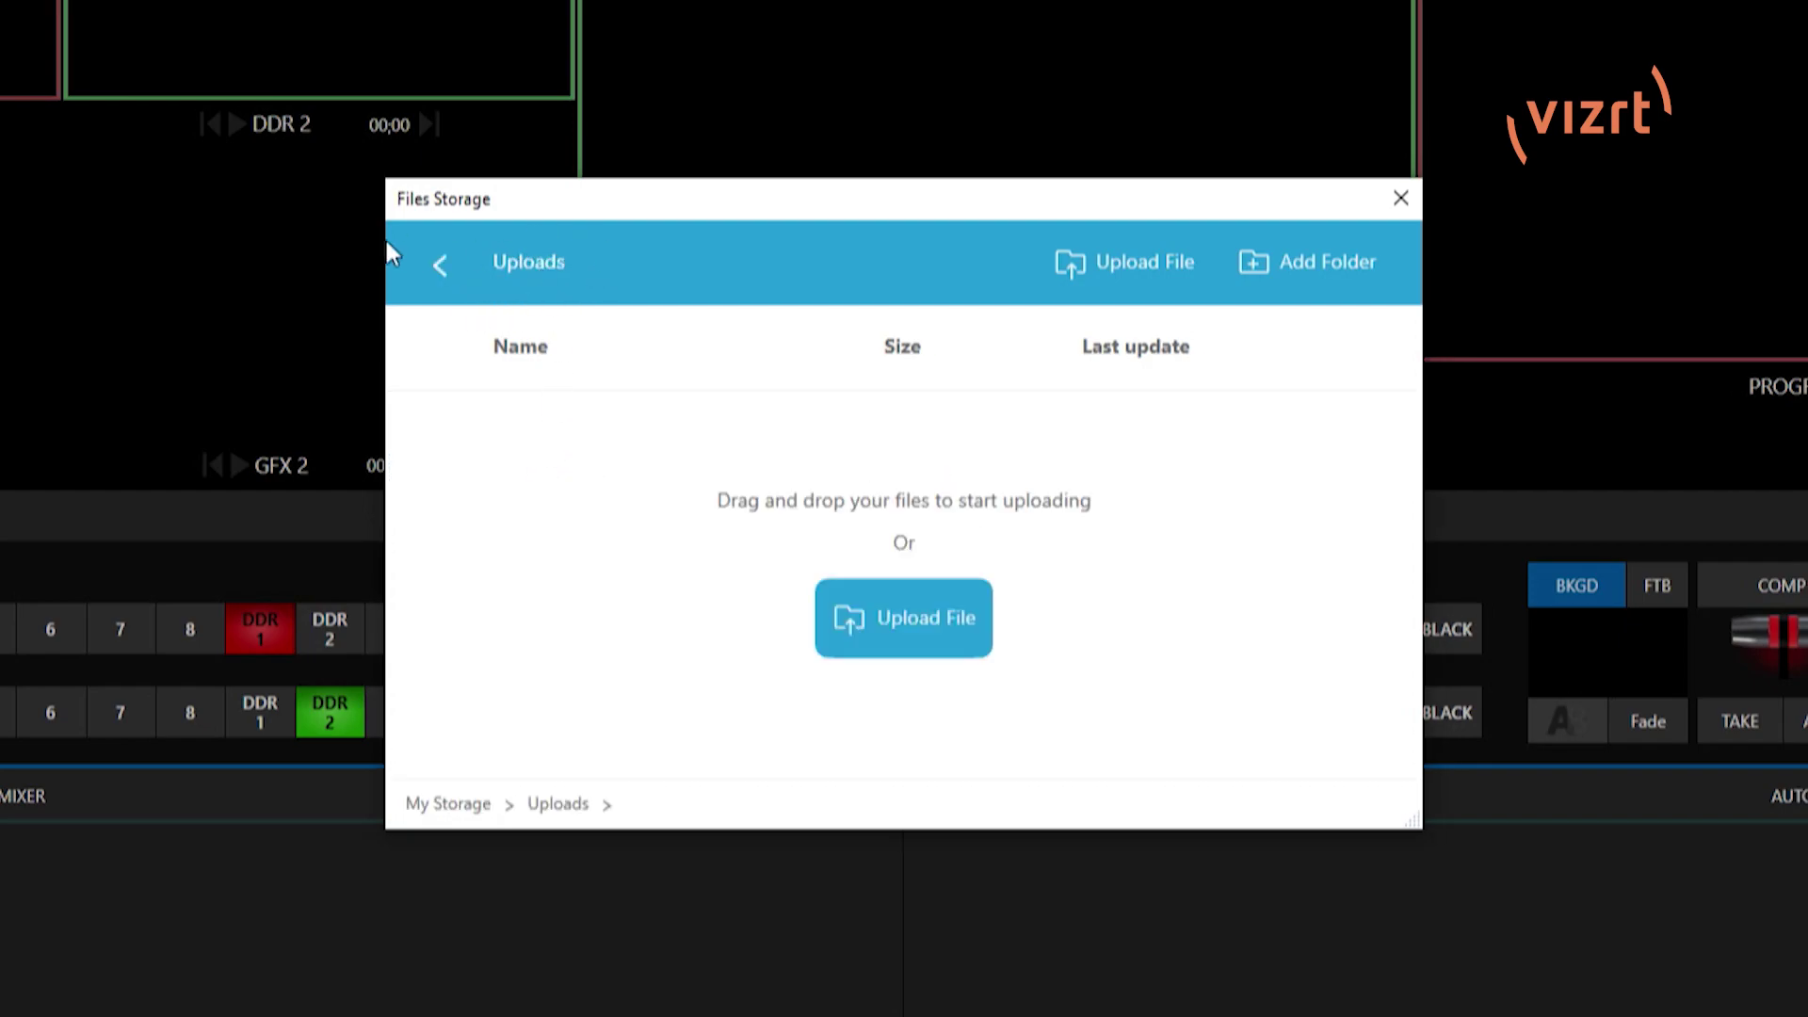
- Upload the 9.88 MB Industrial_Workers_On_Green_Screen_fhd_410094.mp4 into Uploads and confirm completion in notifications
left_click(933, 637)
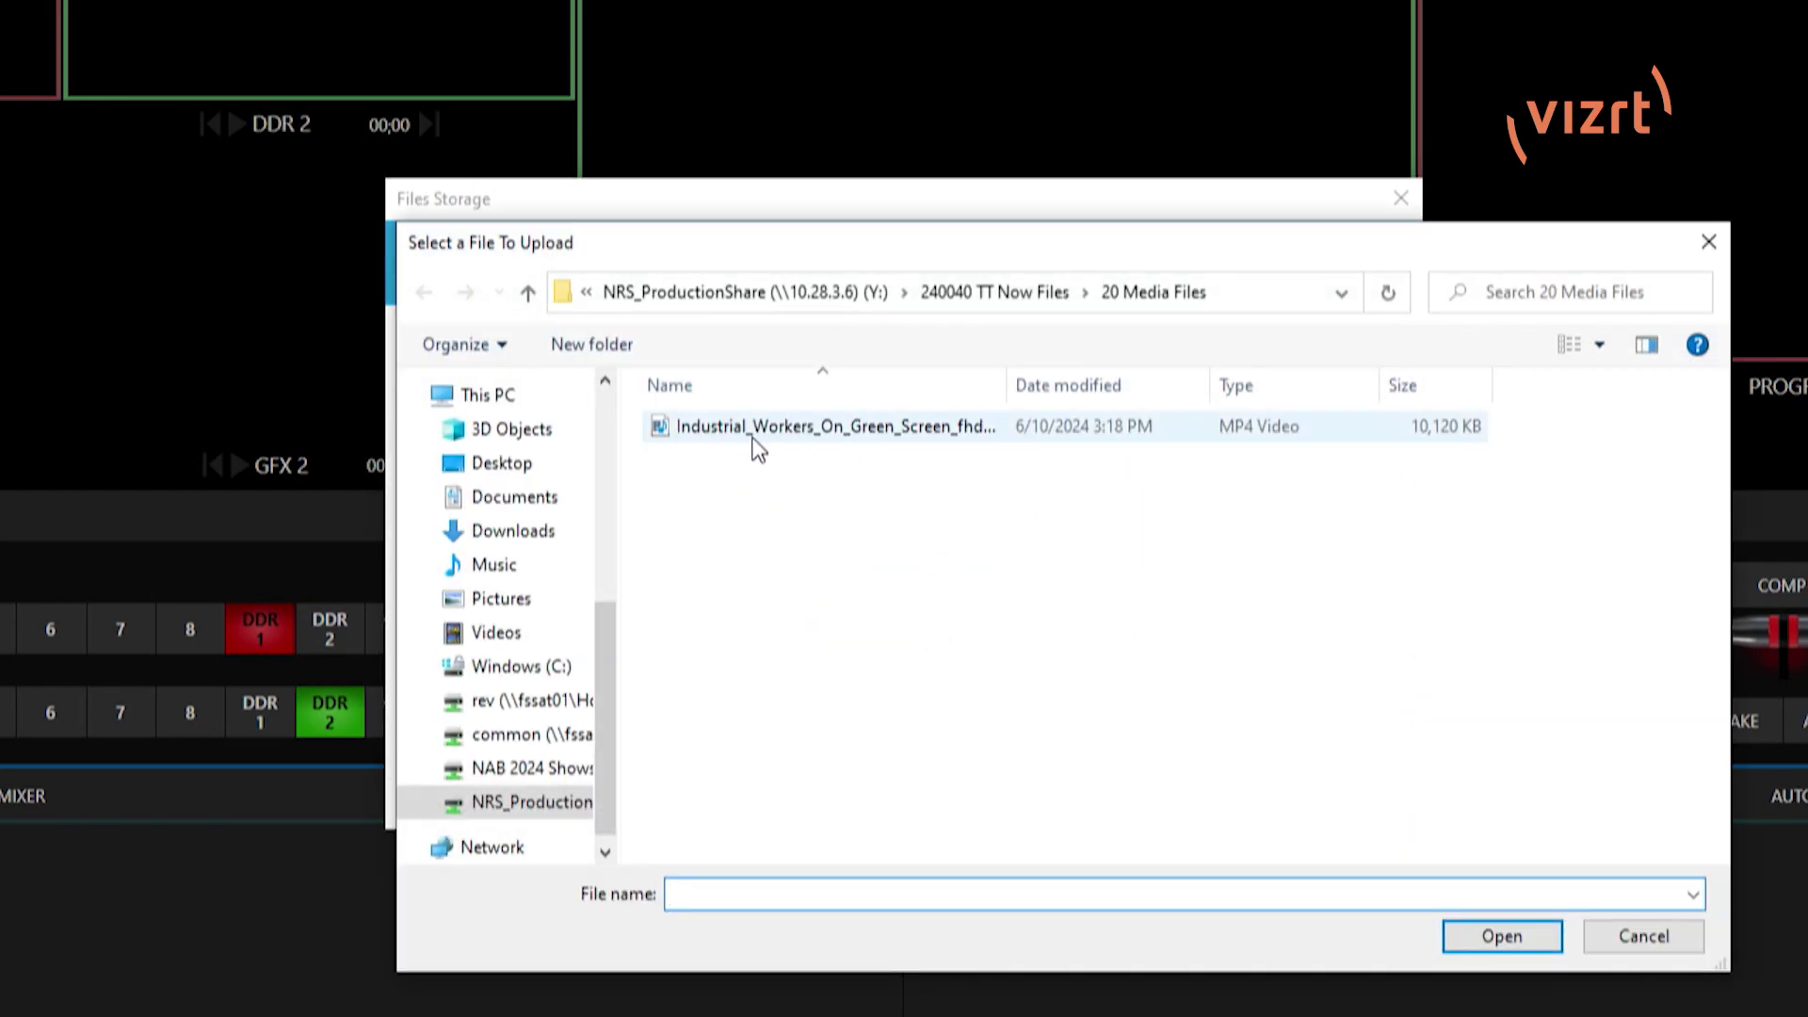
left_click(746, 432)
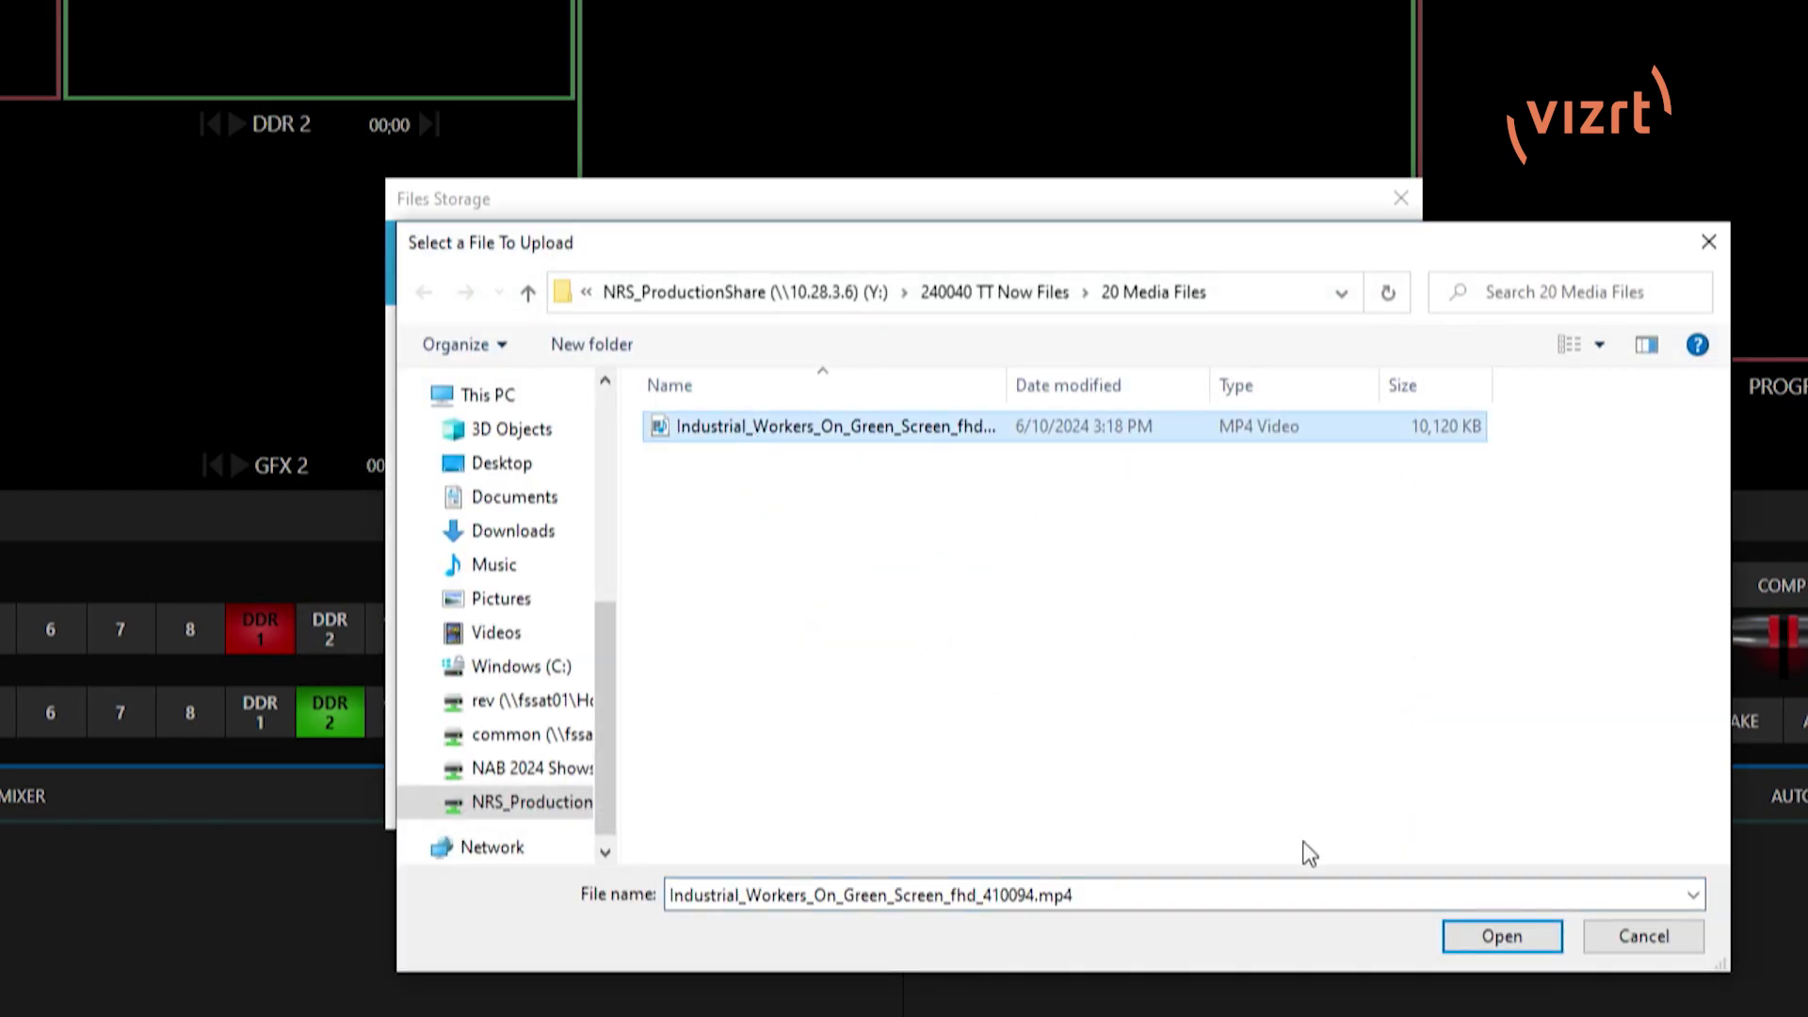
left_click(1502, 937)
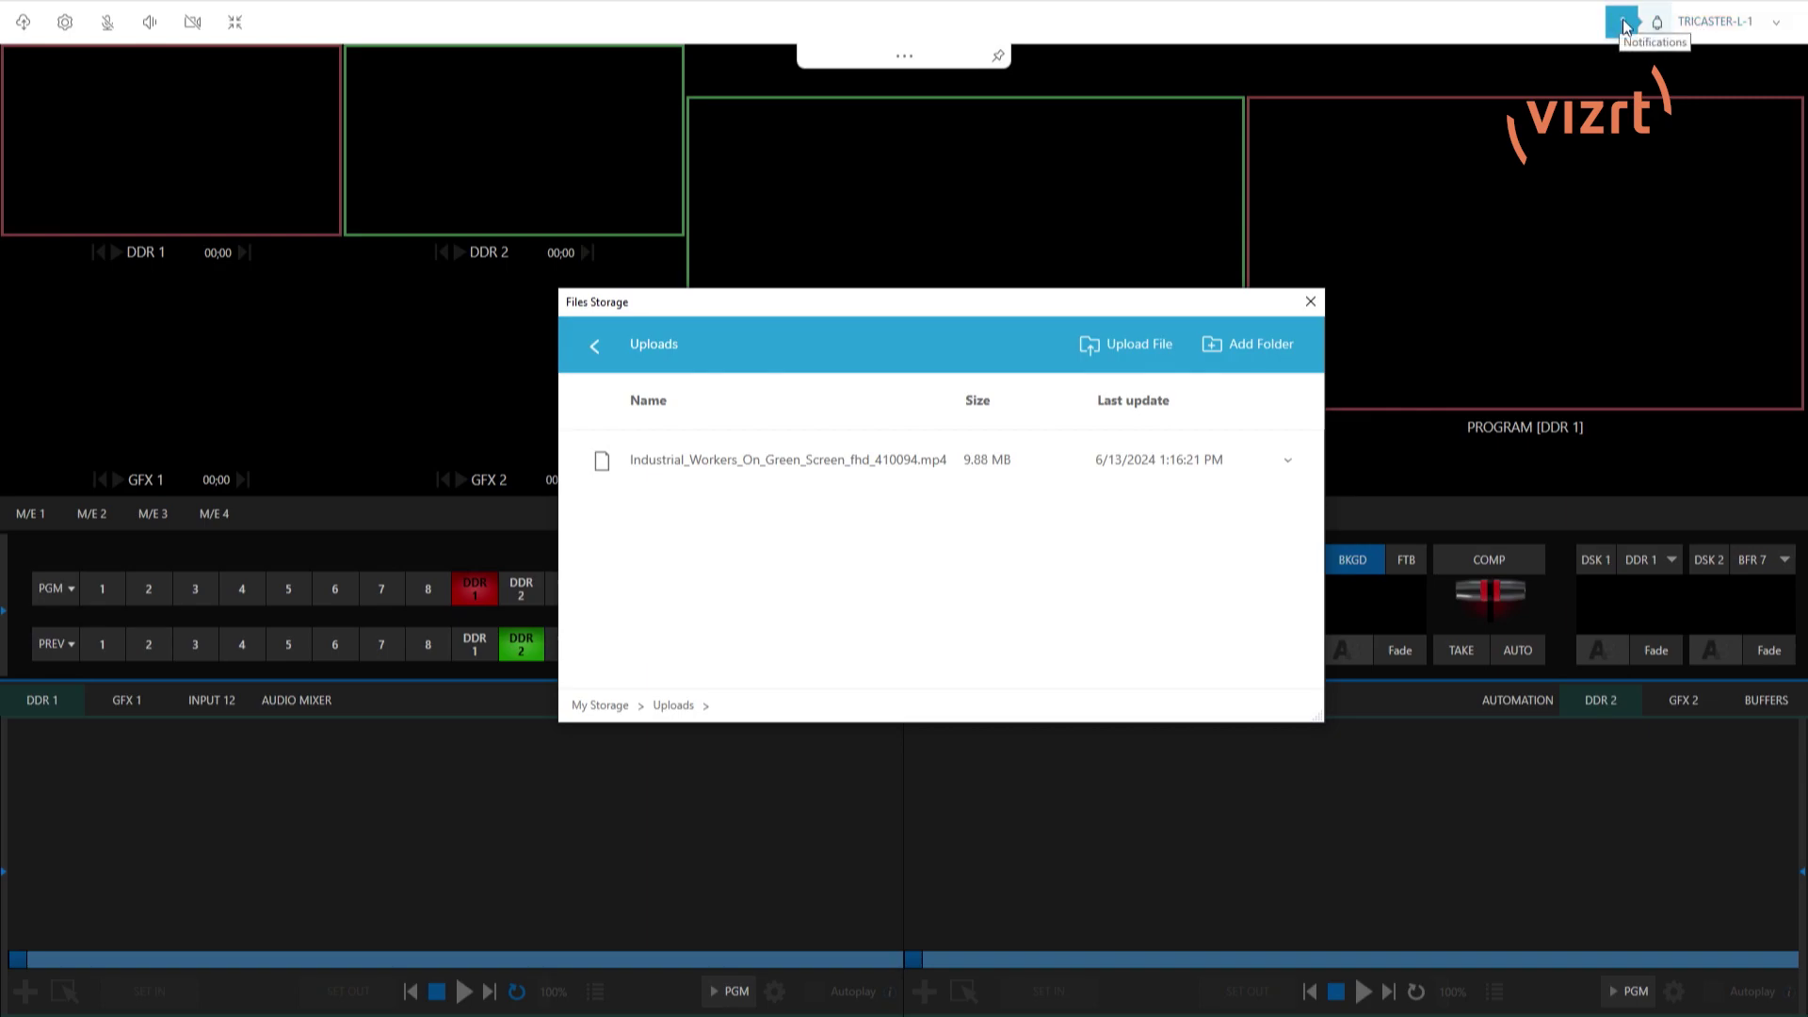
left_click(1622, 23)
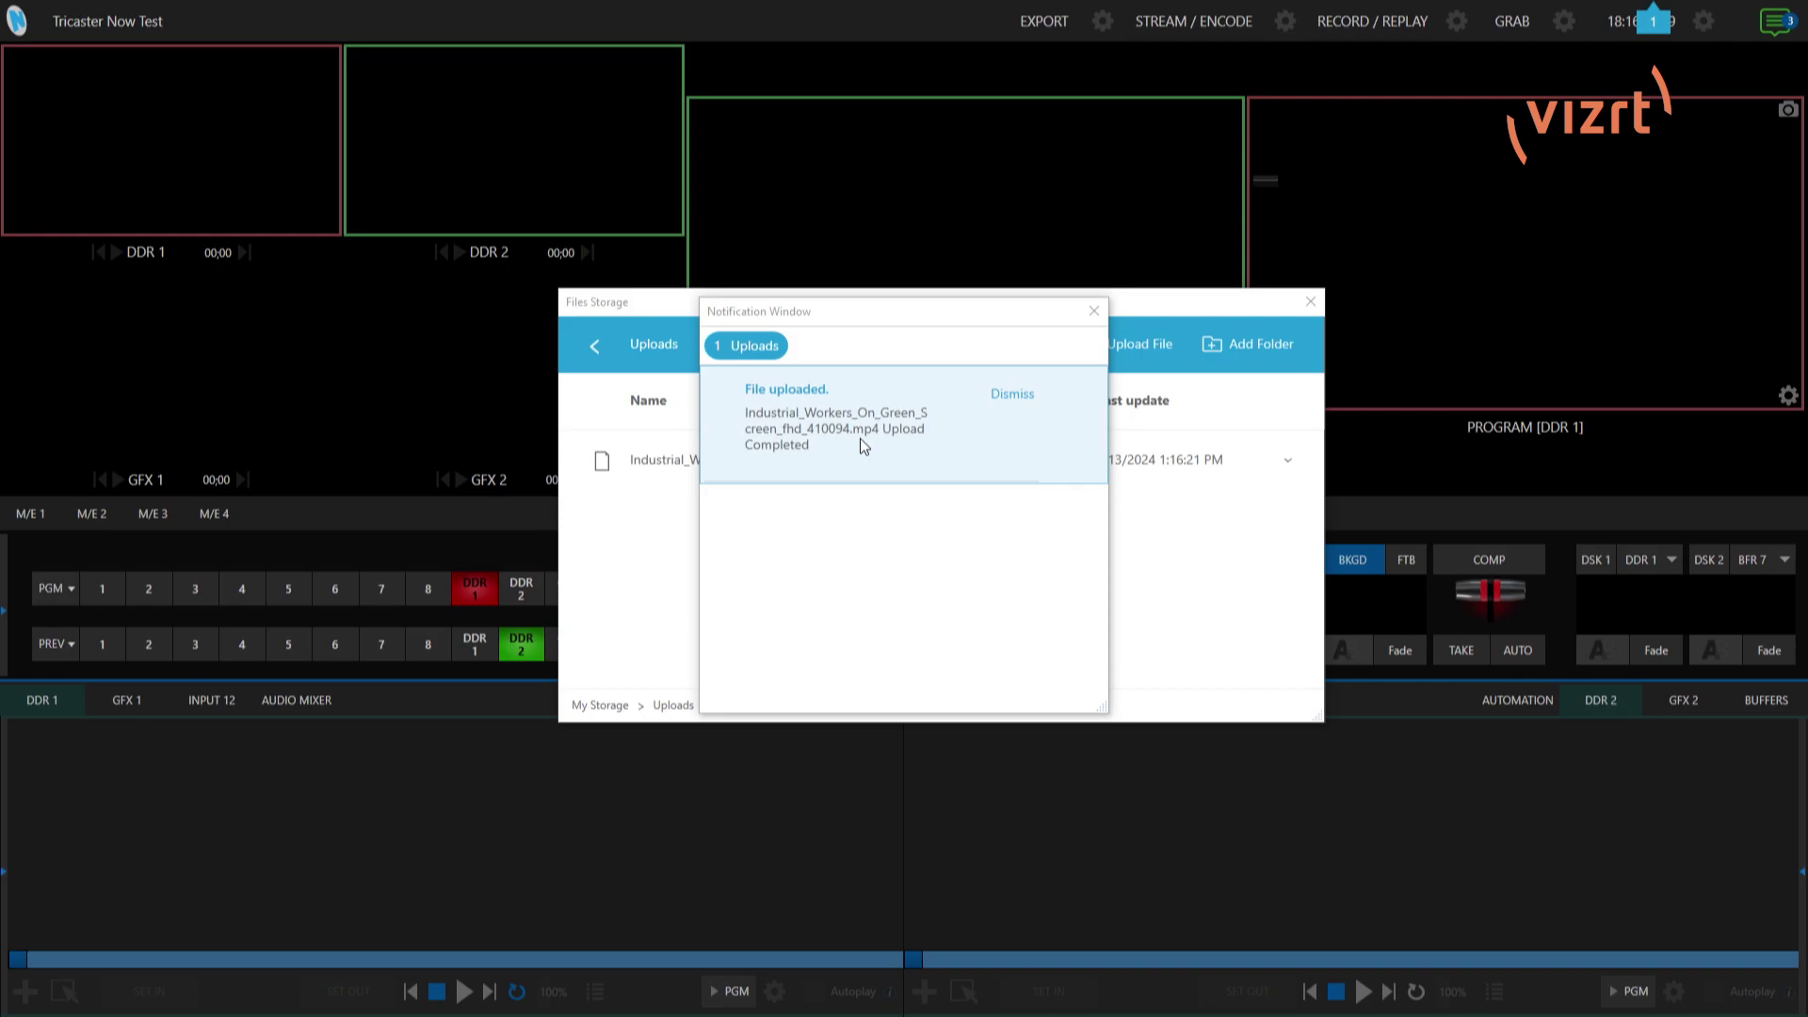
left_click(1083, 321)
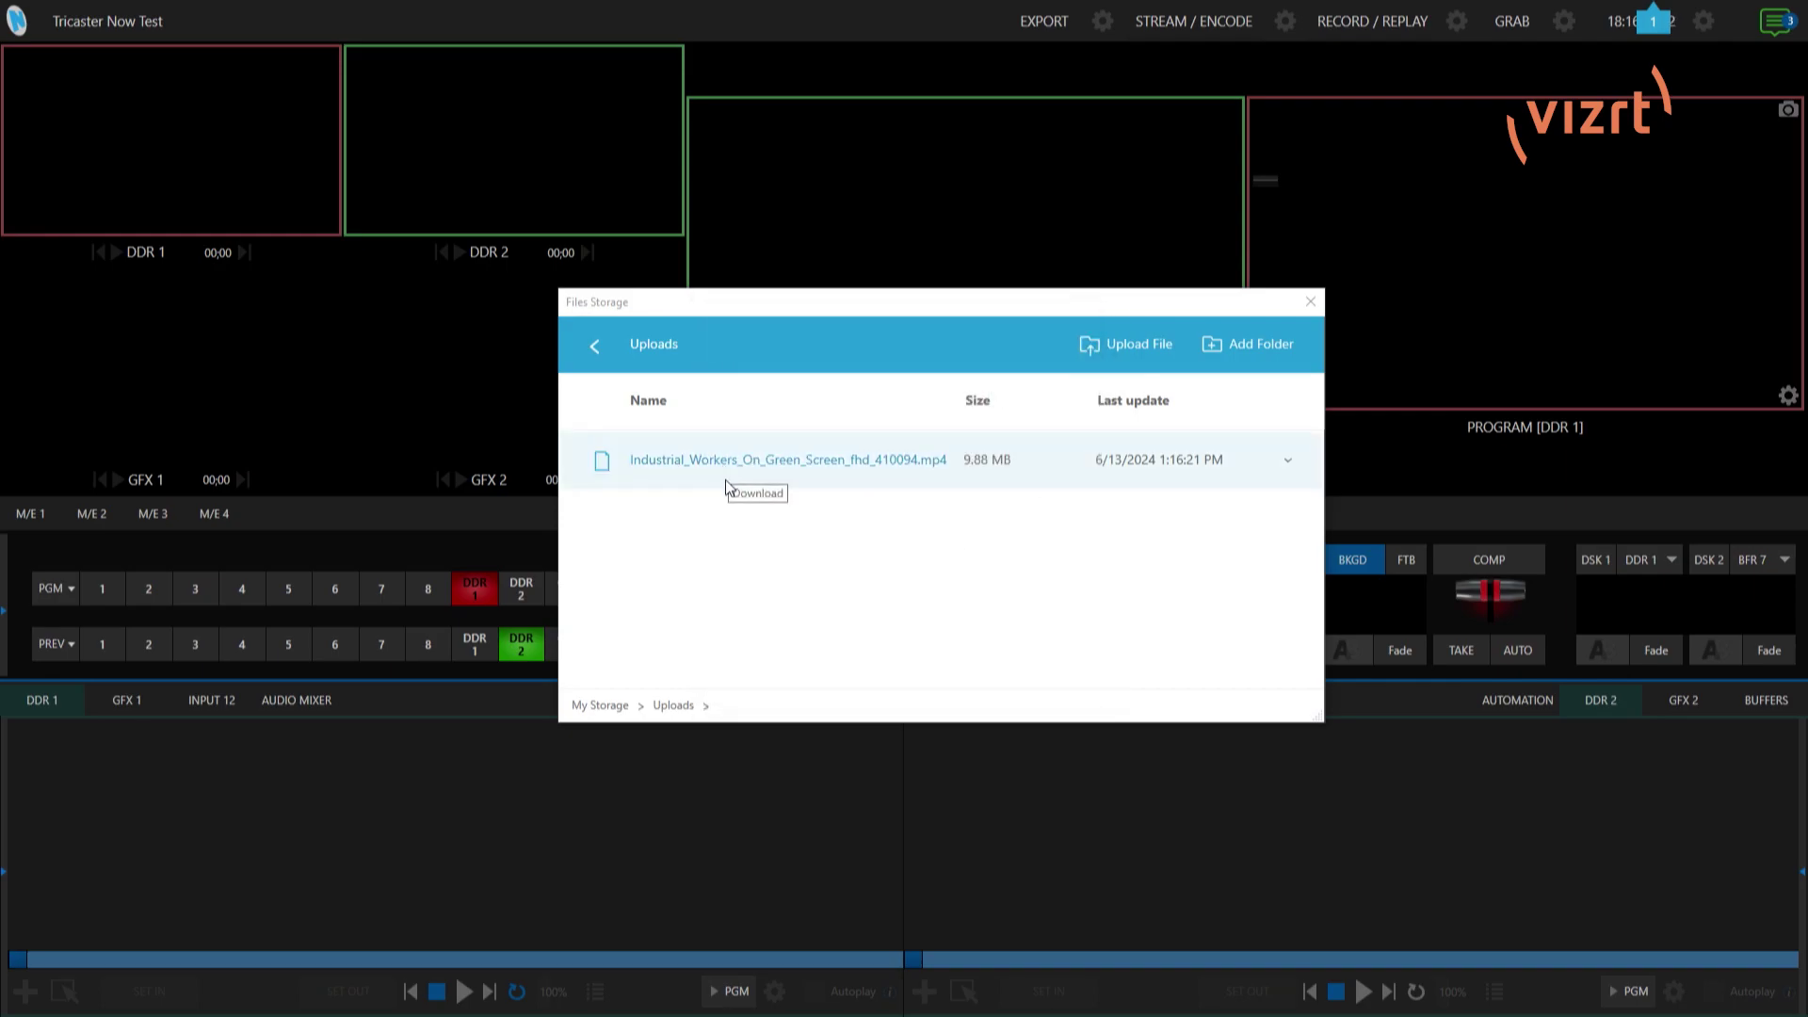
- Dismiss the 'File uploaded' notification and close the empty notification list
left_click(1312, 302)
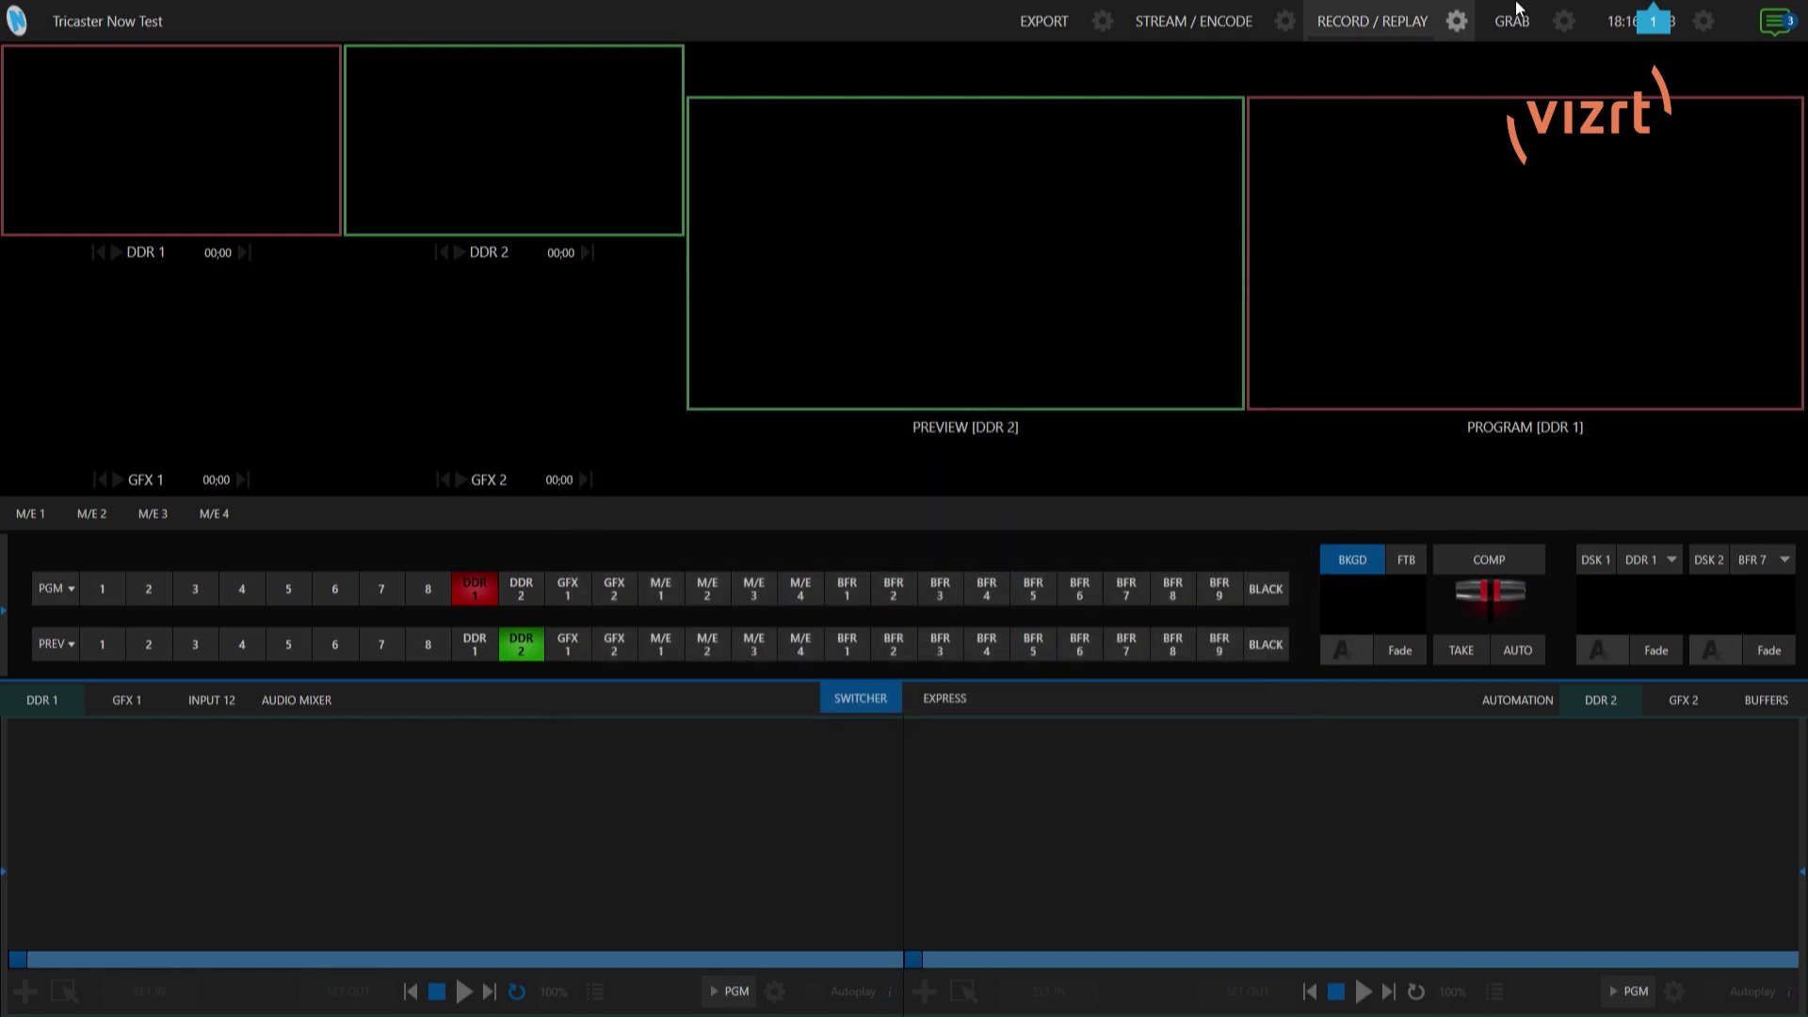
left_click(1623, 23)
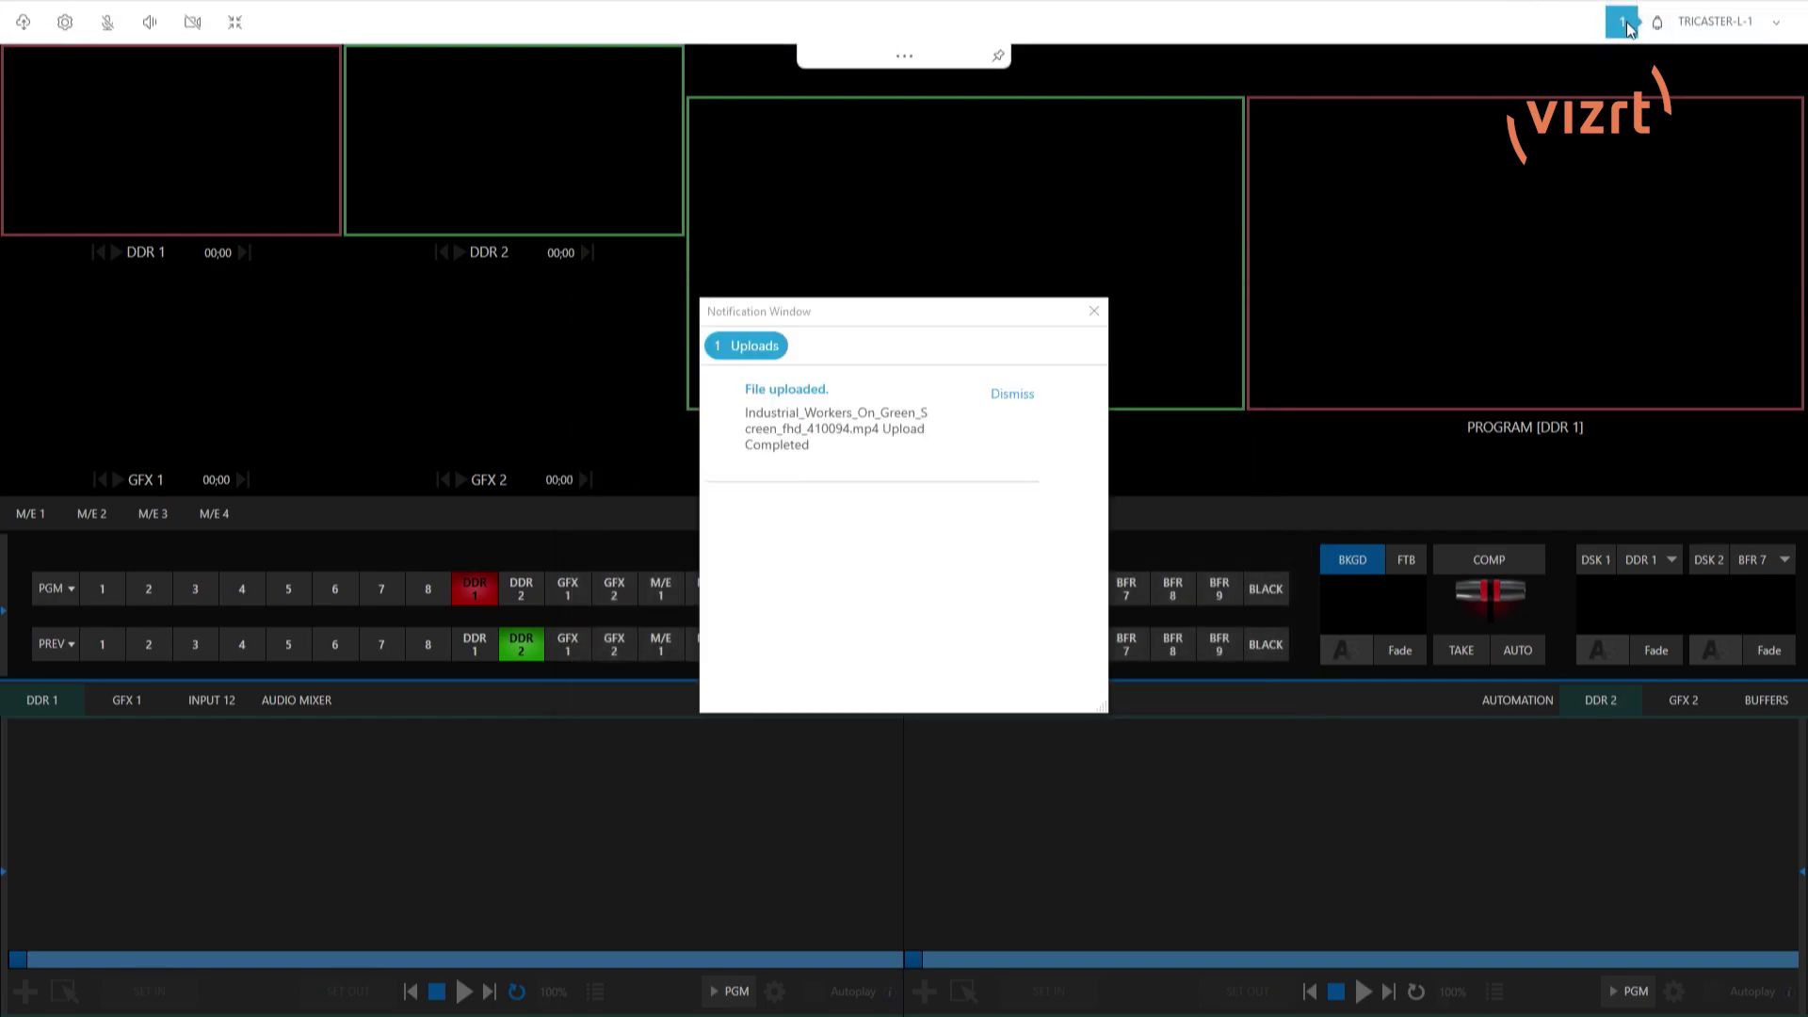
left_click(1018, 403)
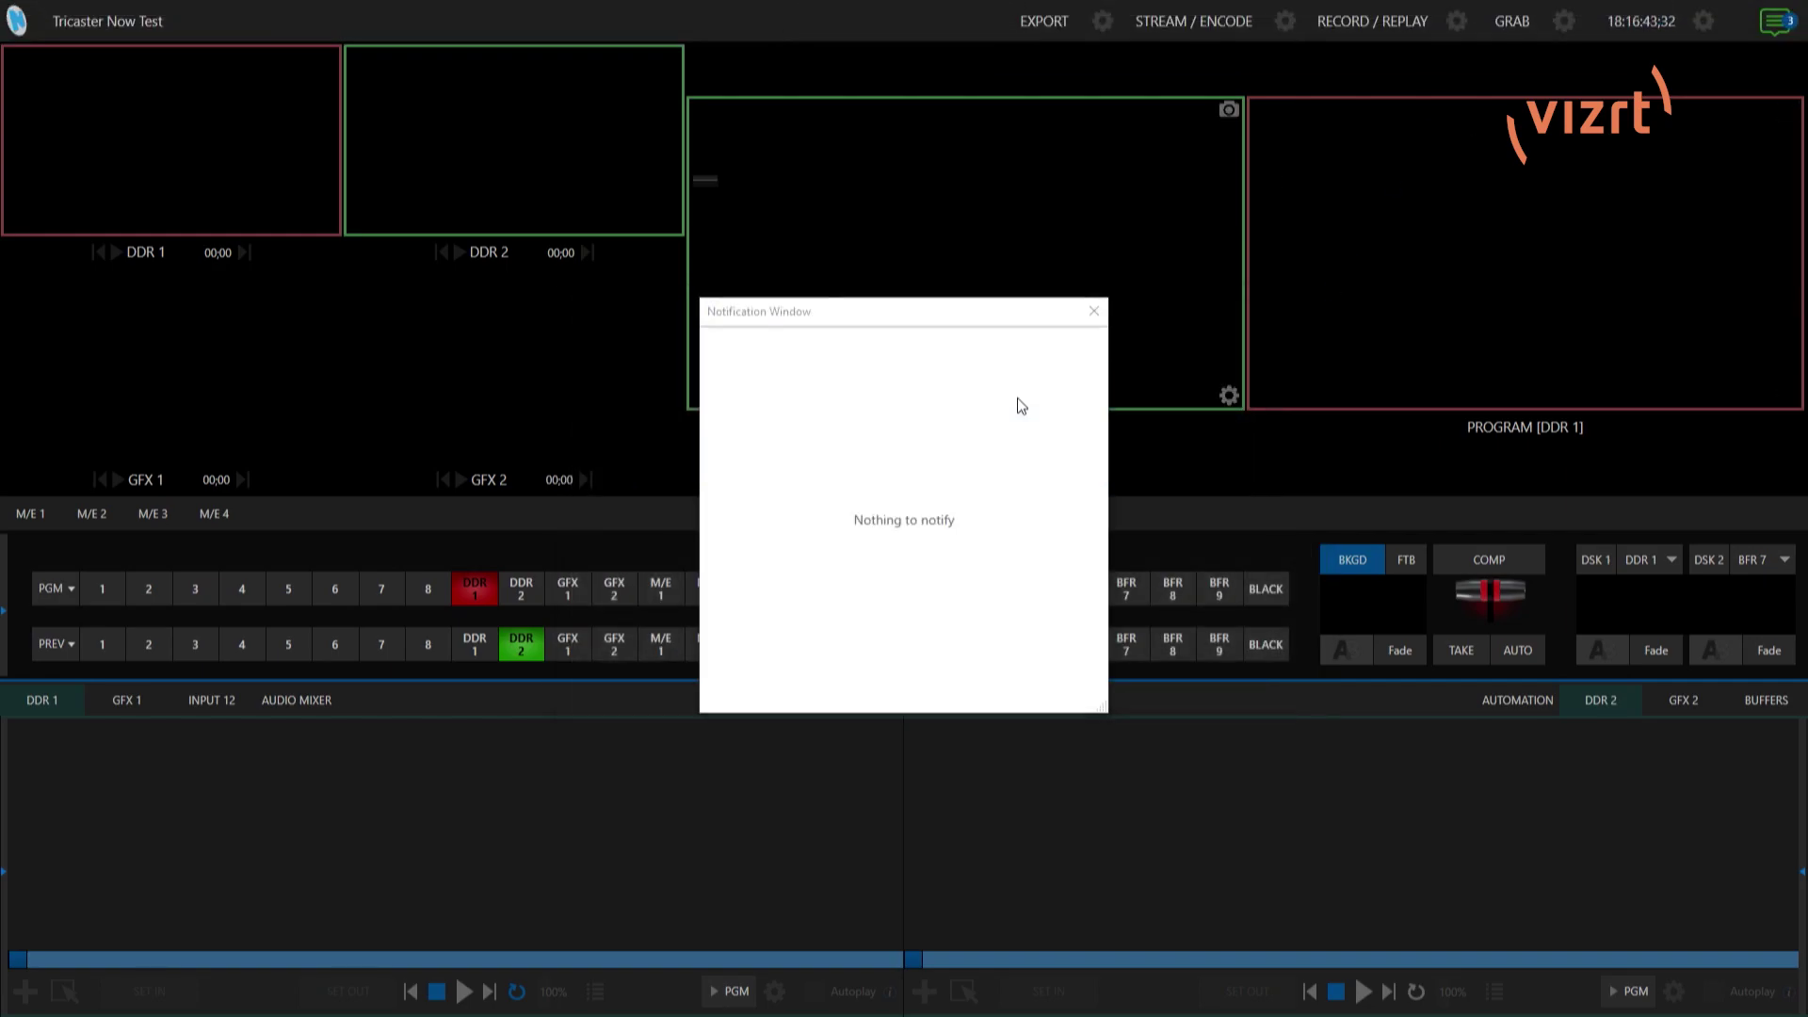
left_click(1093, 312)
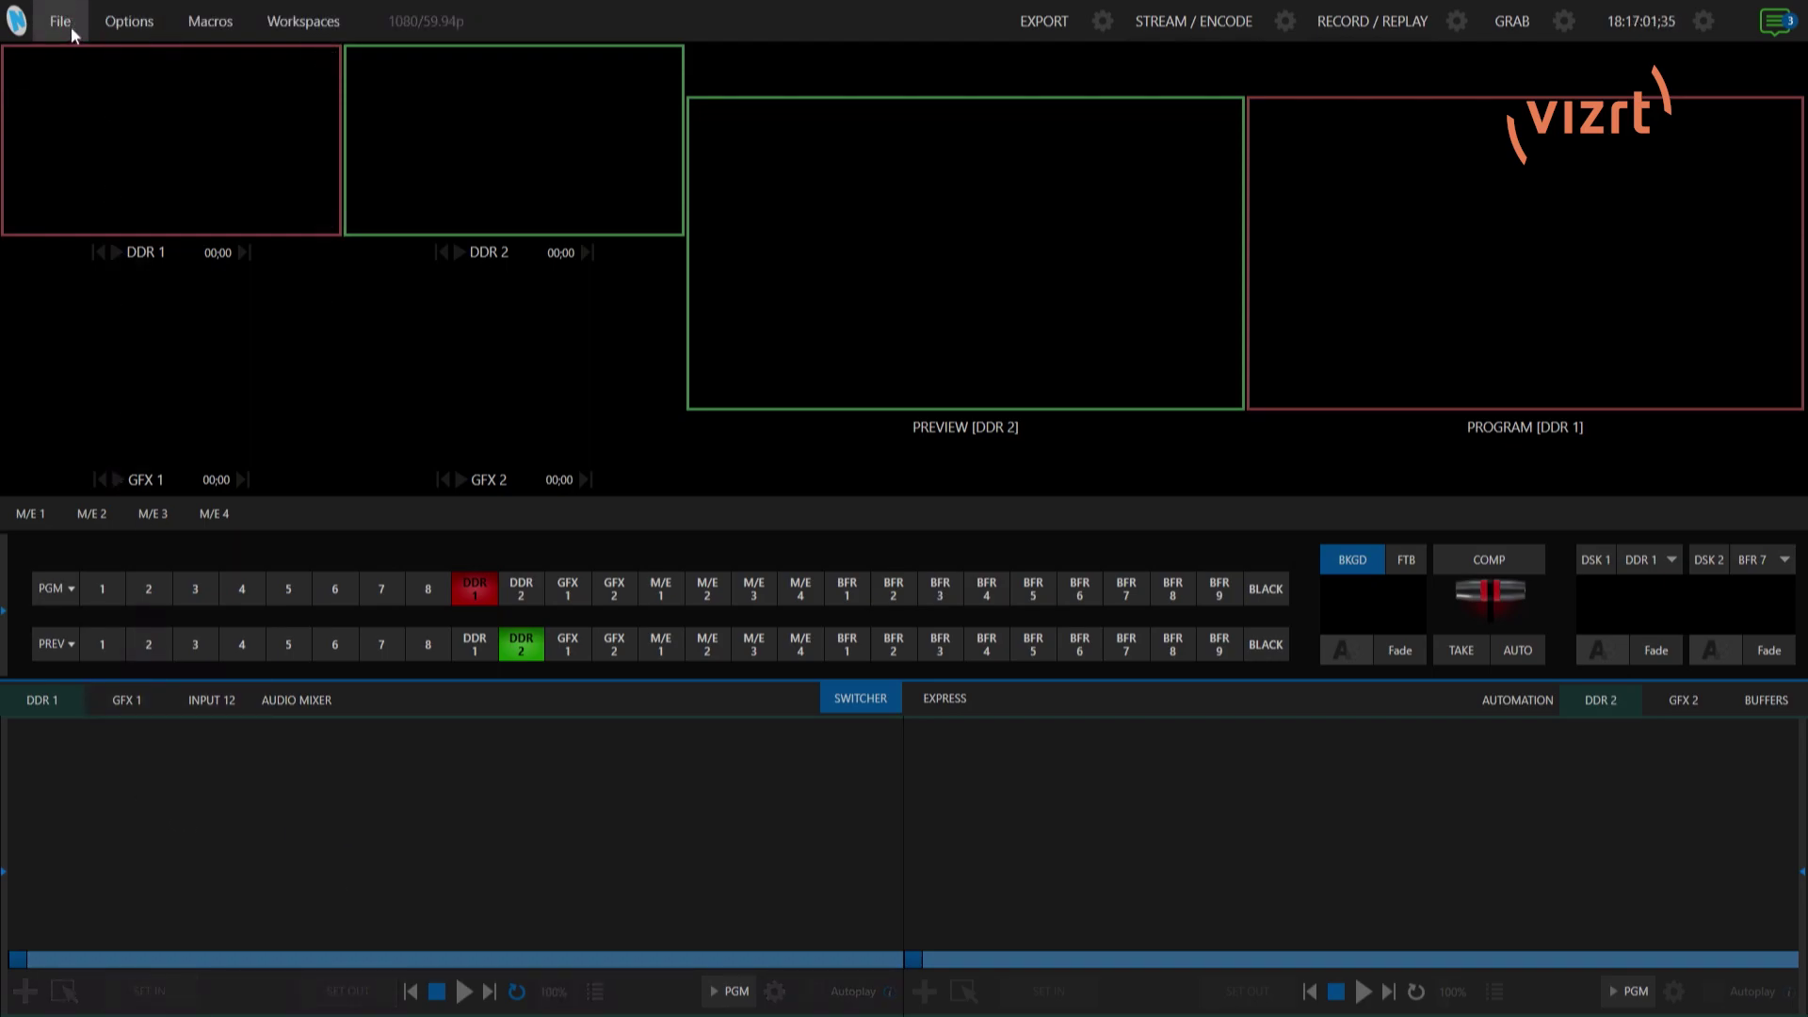
left_click(66, 23)
- Add D:\sessionstorage\Uploads\Industrial_Workers_On_Green_Screen_fhd_410094.mp4 to the Import Bin via File > Import Media
left_click(82, 89)
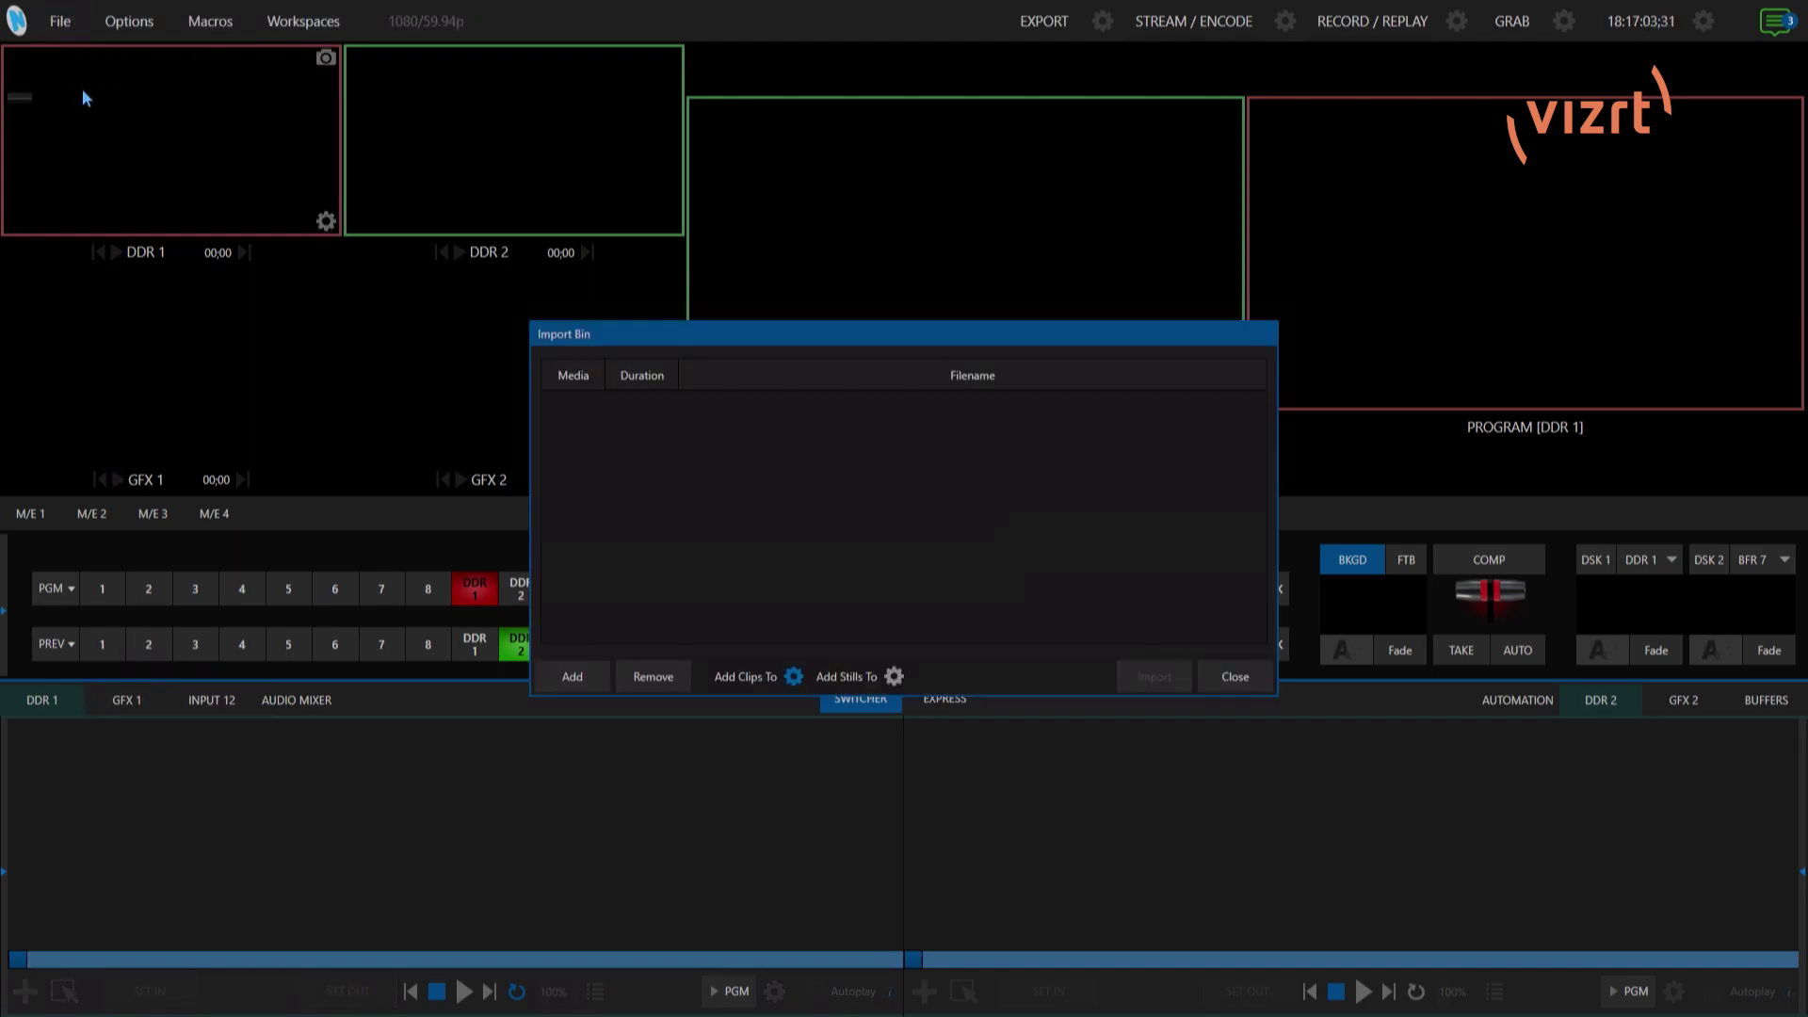
left_click(793, 679)
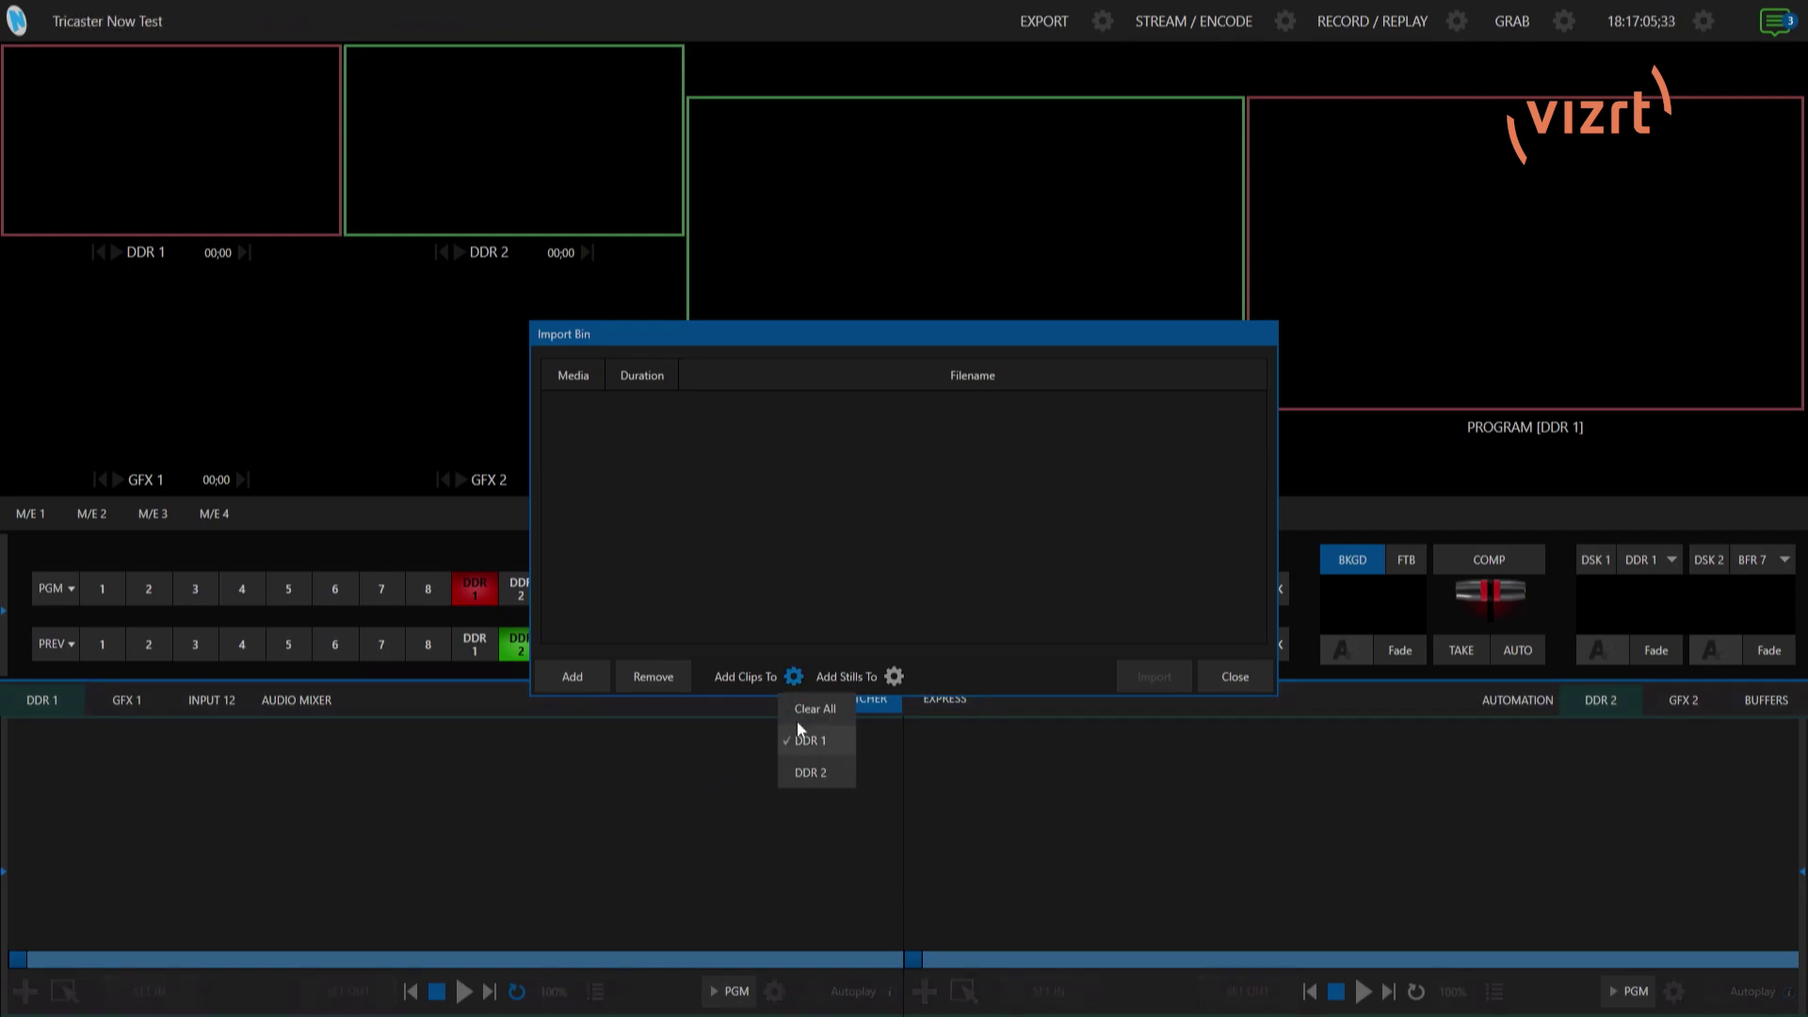
left_click(577, 676)
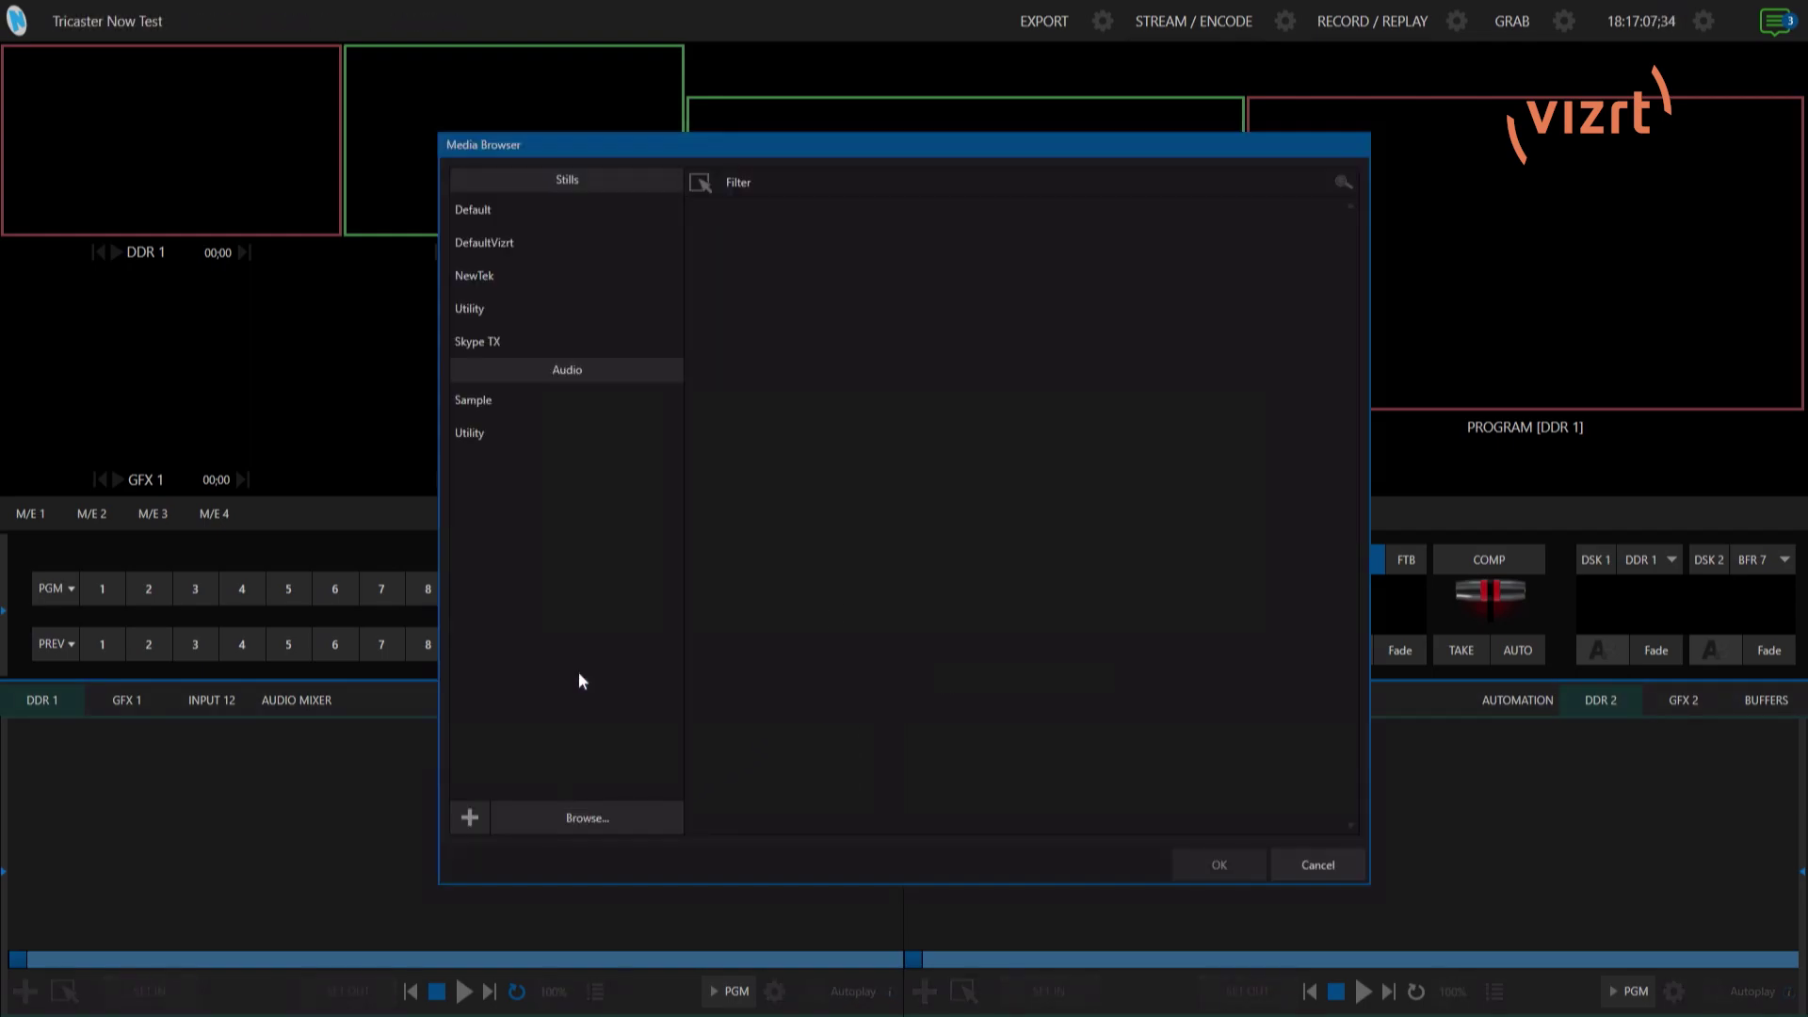
left_click(596, 818)
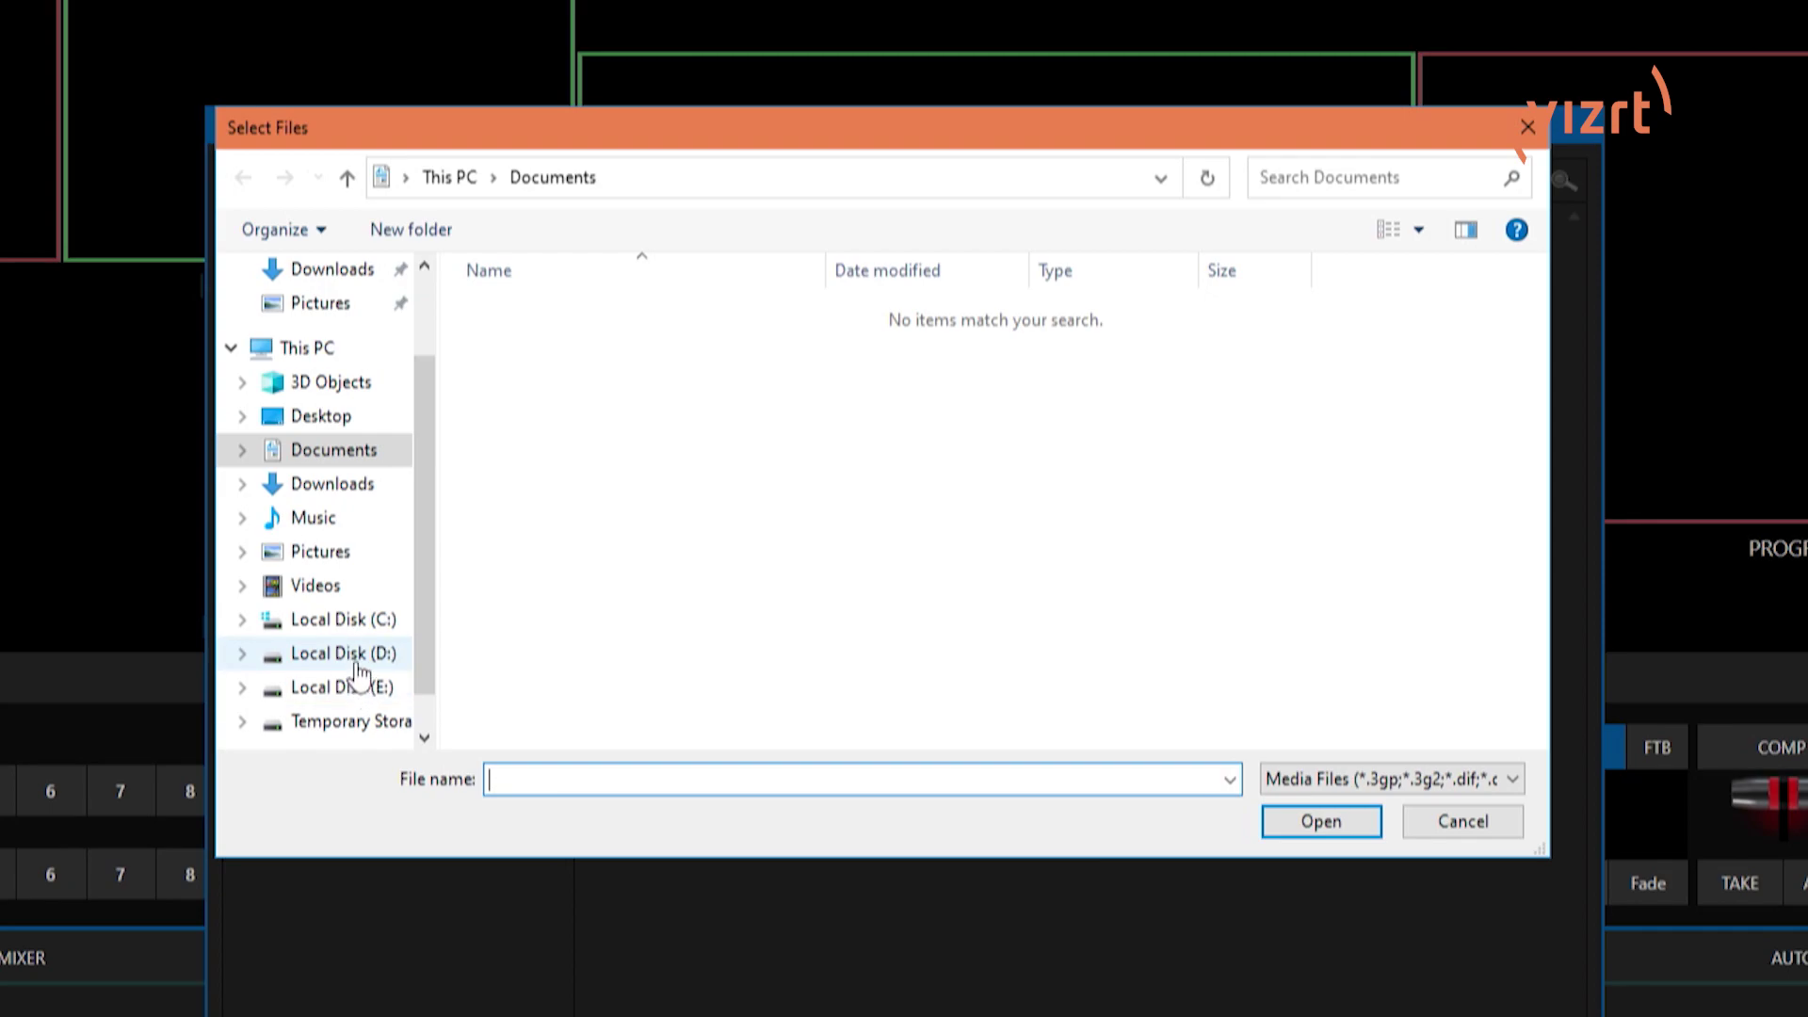
left_click(359, 655)
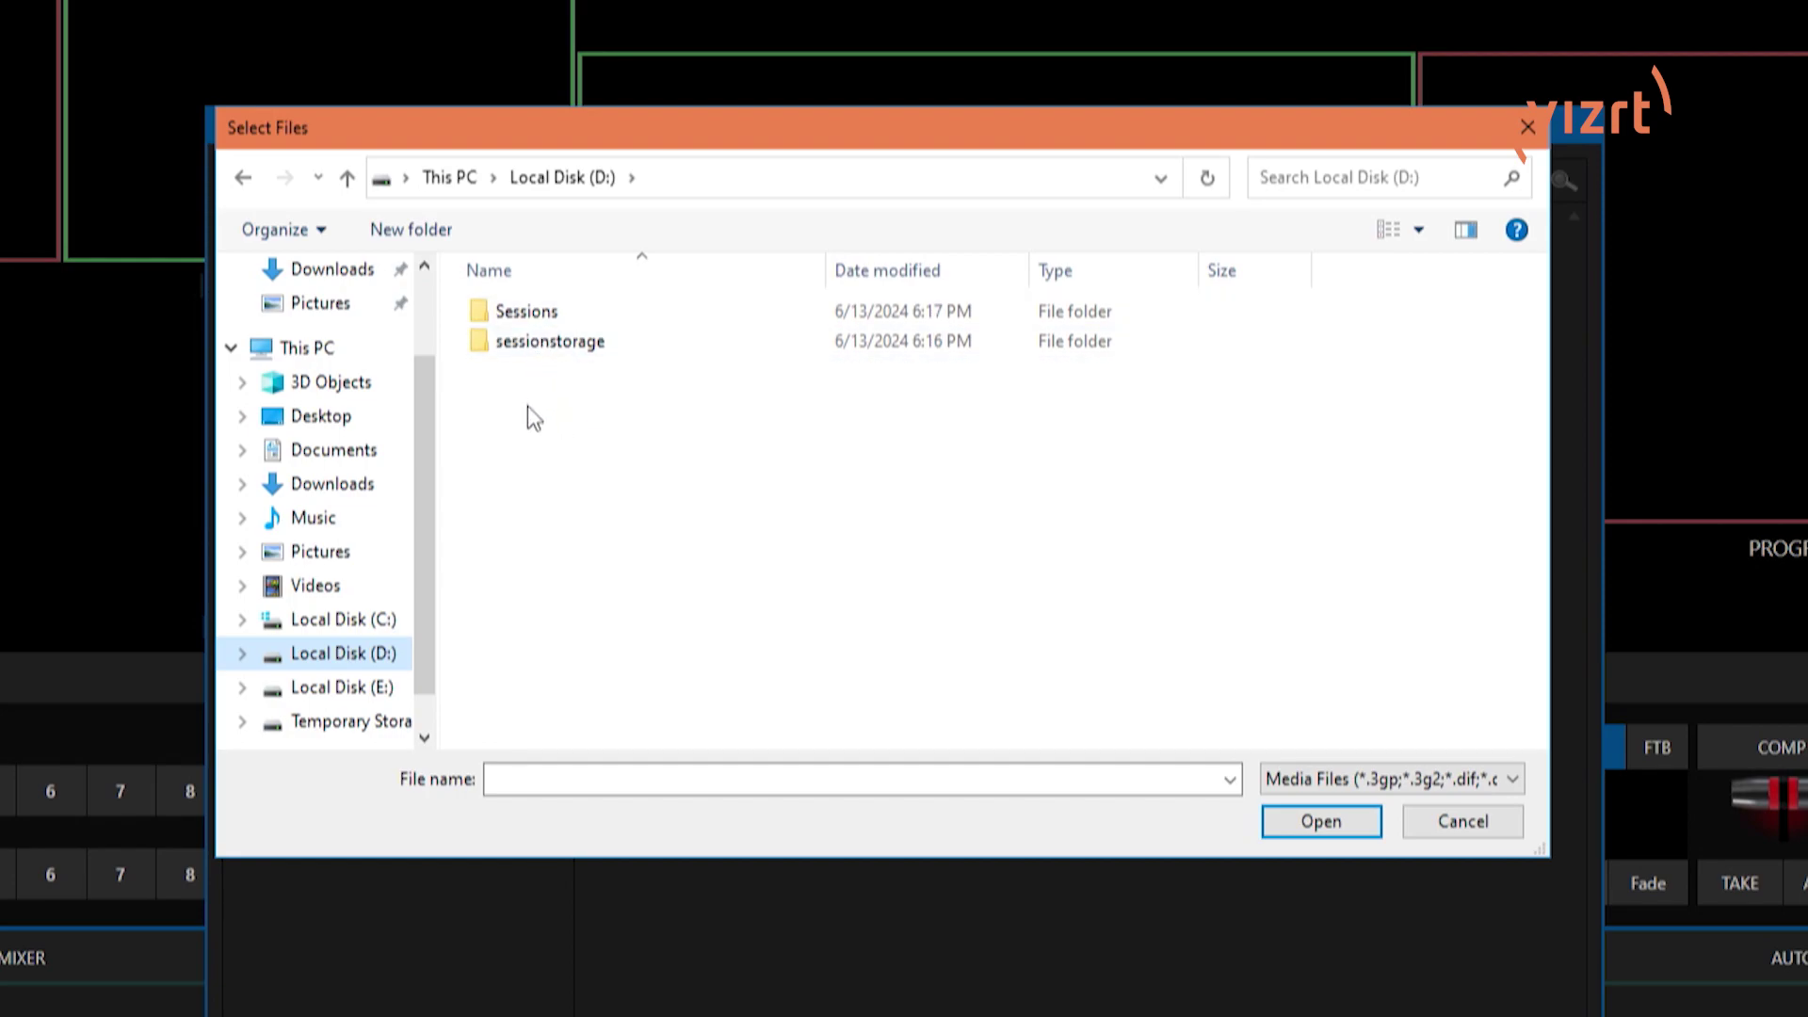
double_click(556, 344)
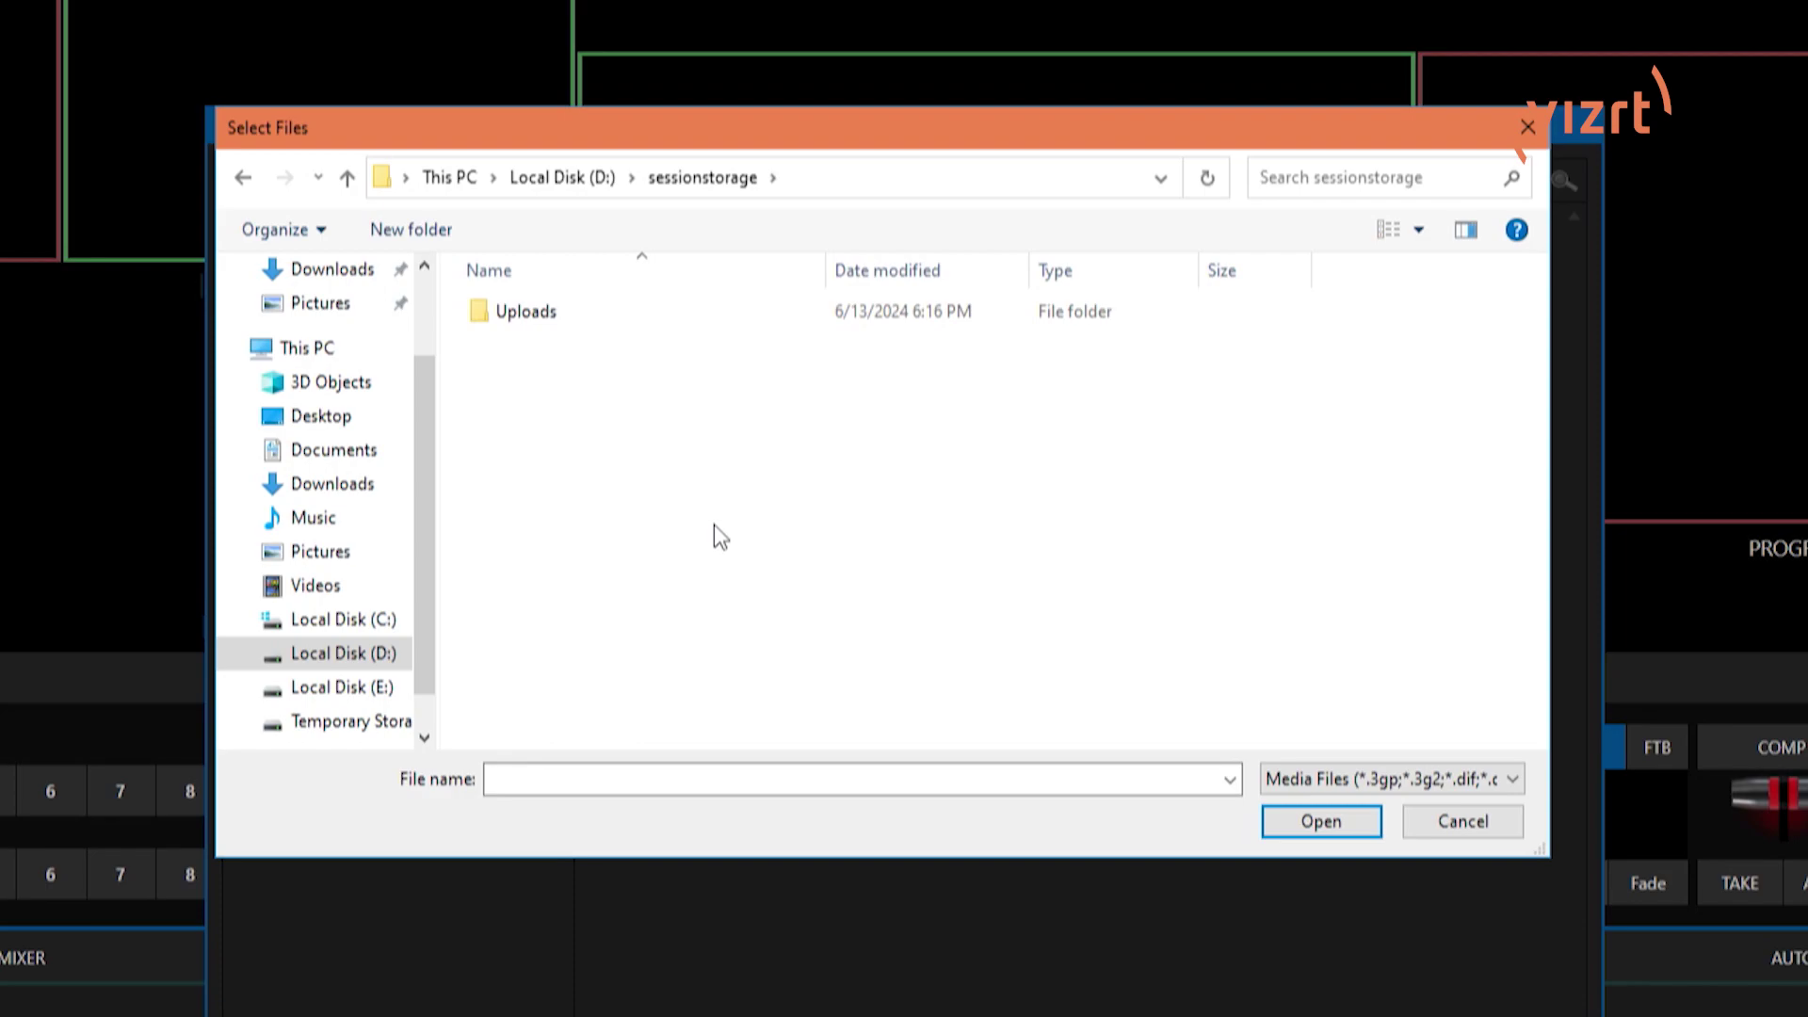
double_click(541, 311)
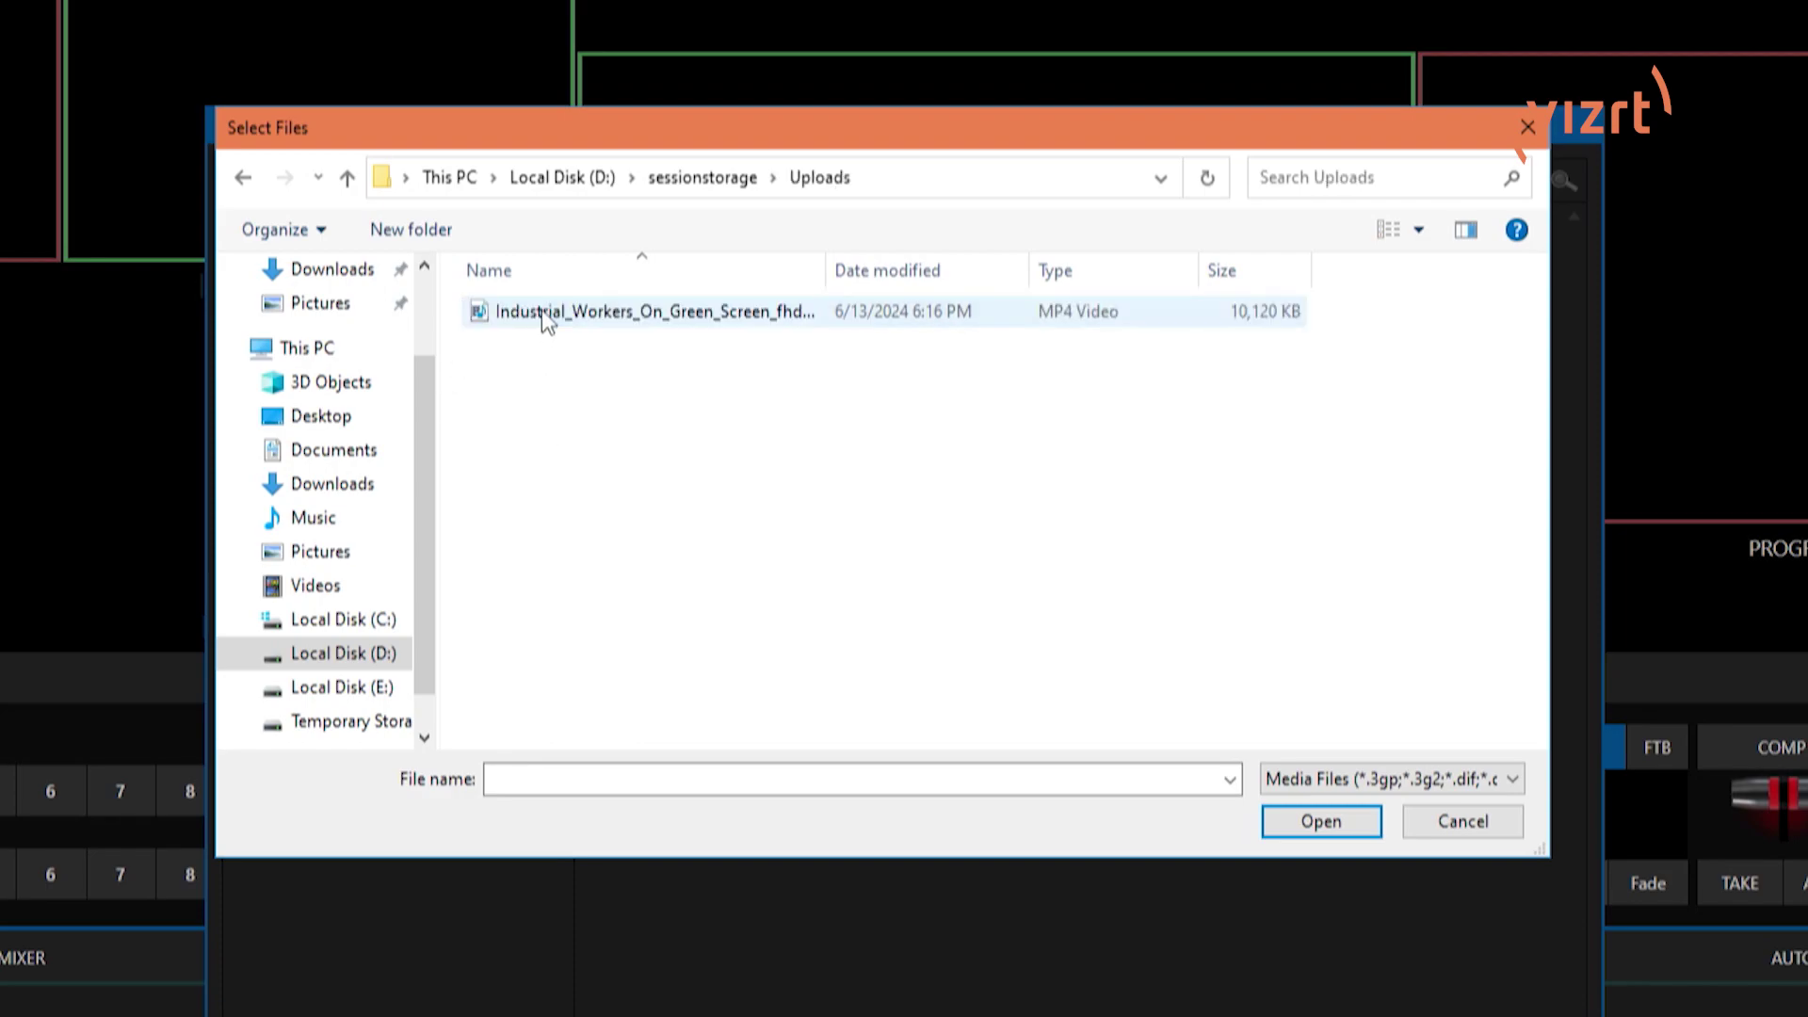
left_click(738, 321)
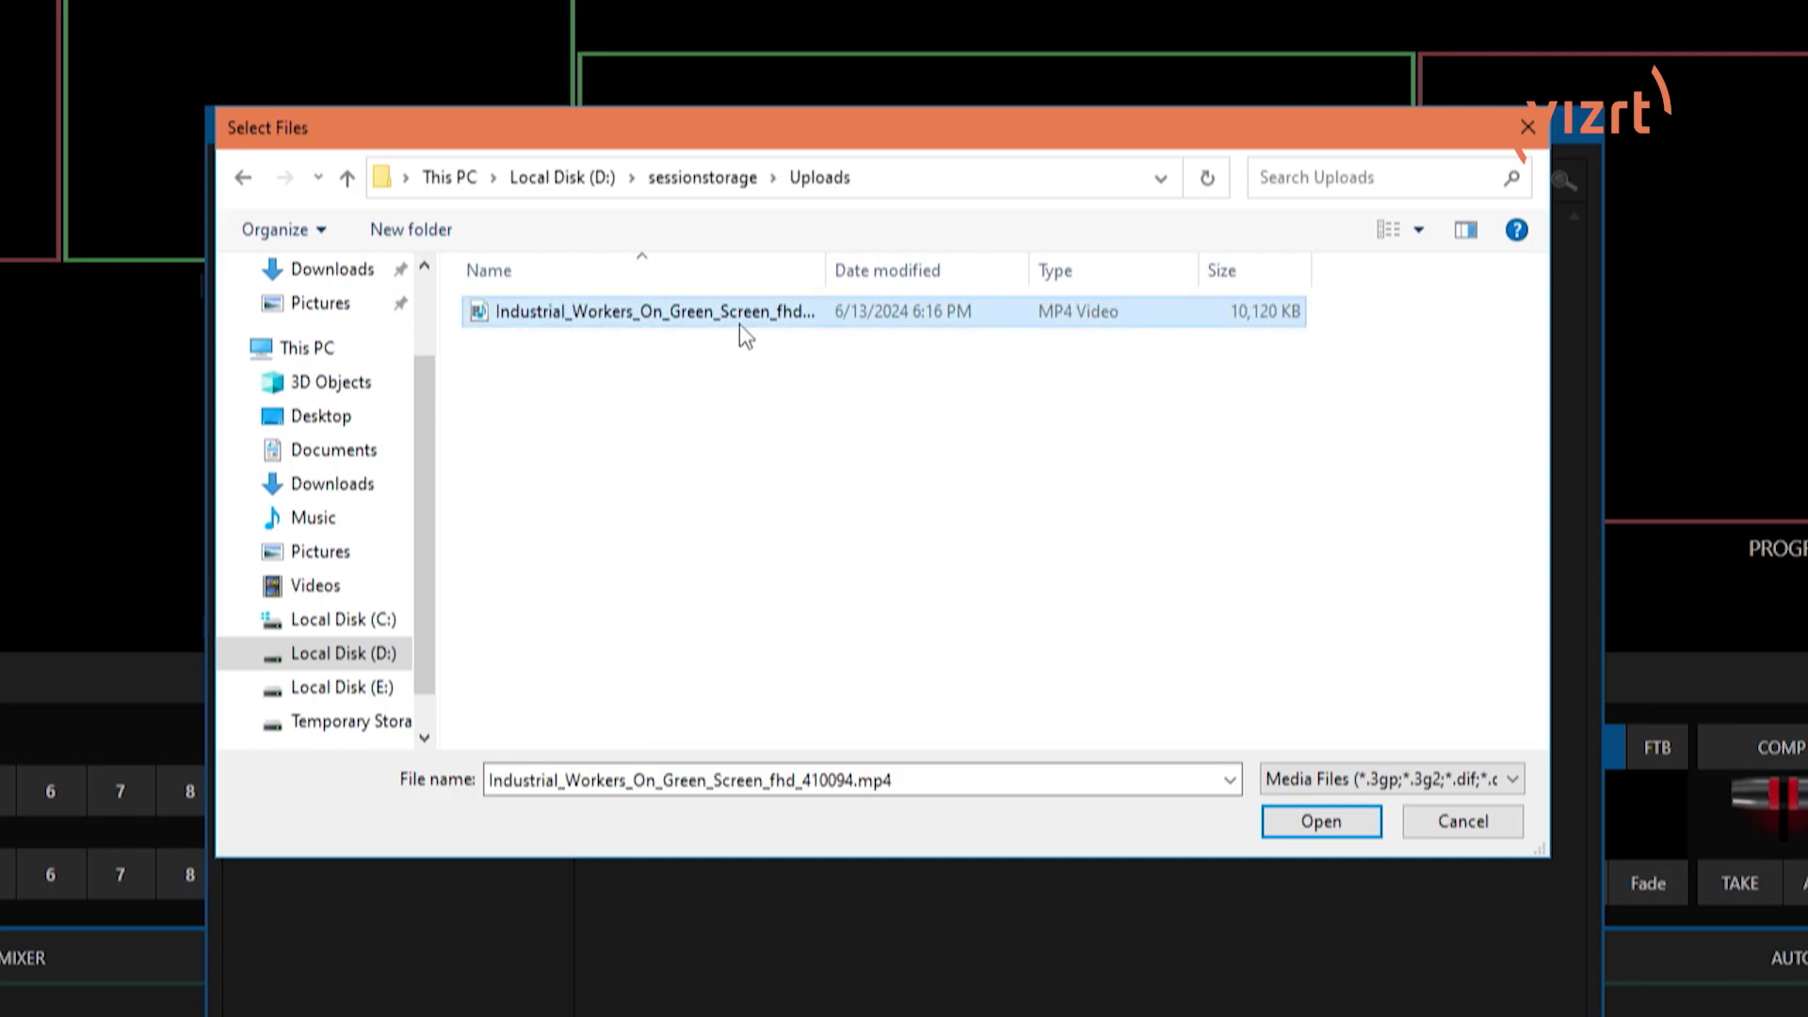
left_click(1322, 821)
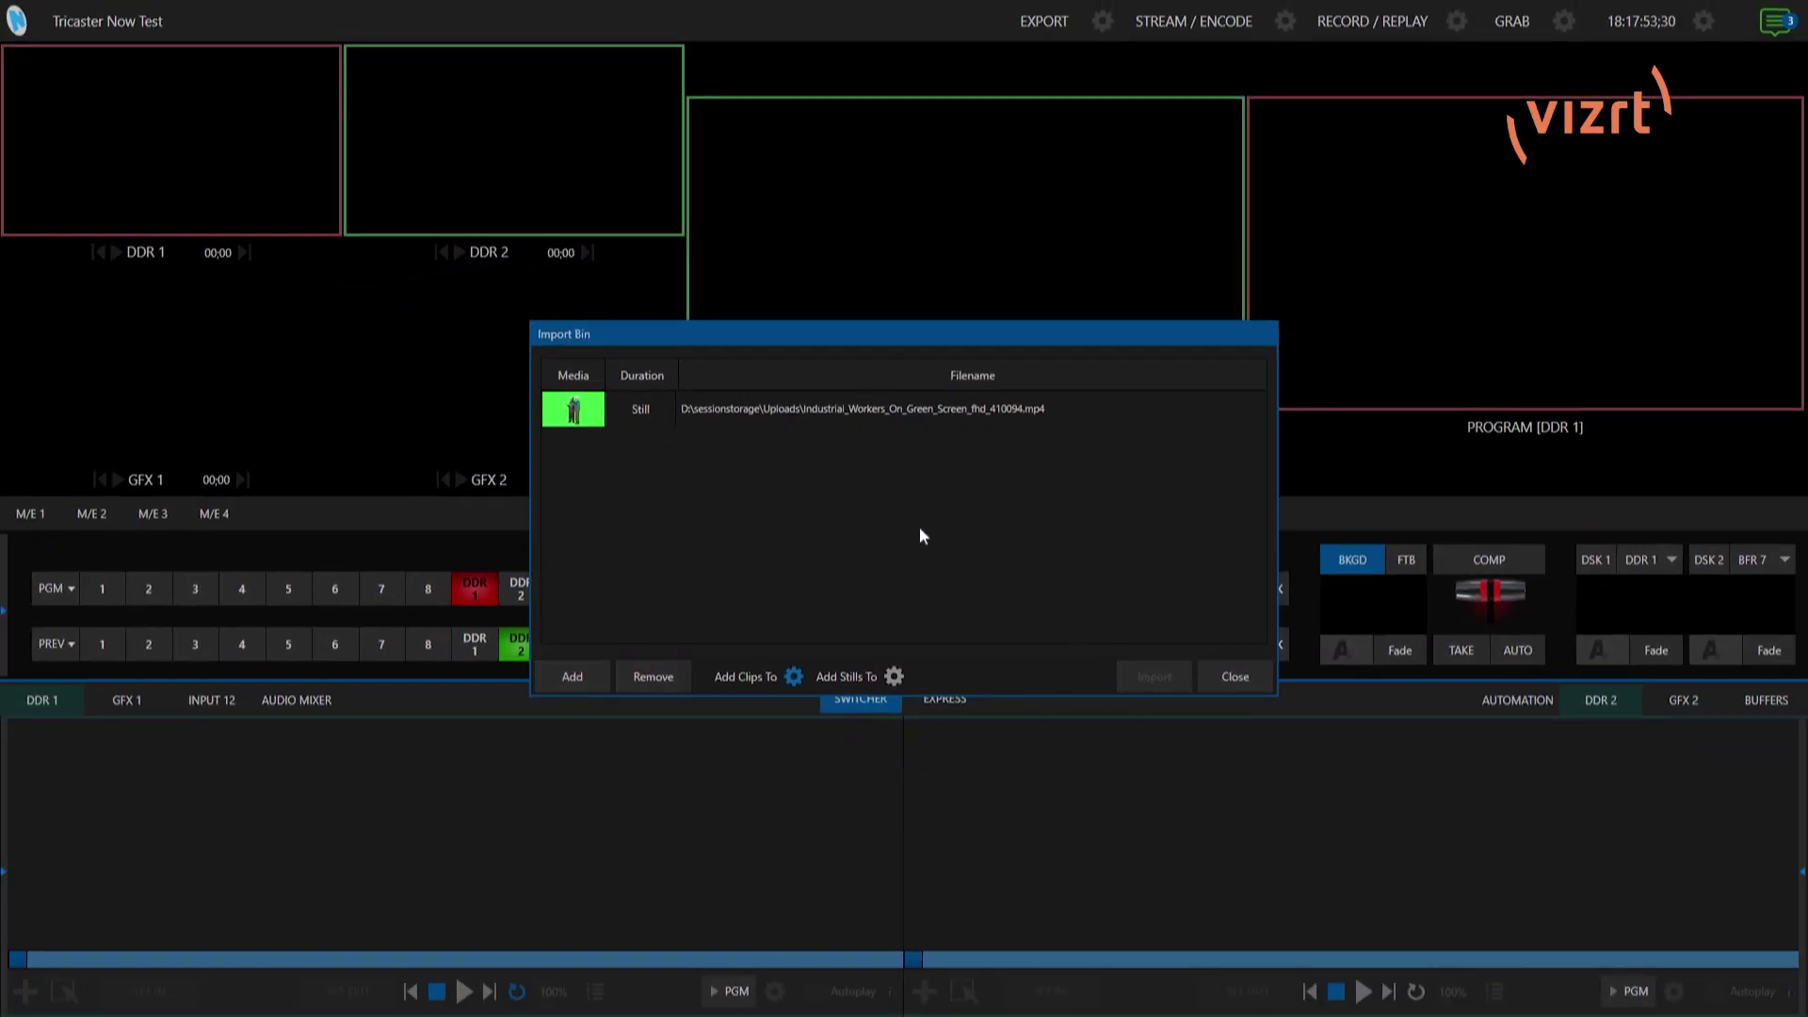
- Import the workers clip into the DDR 1 playlist and play it live on program
left_click(1149, 680)
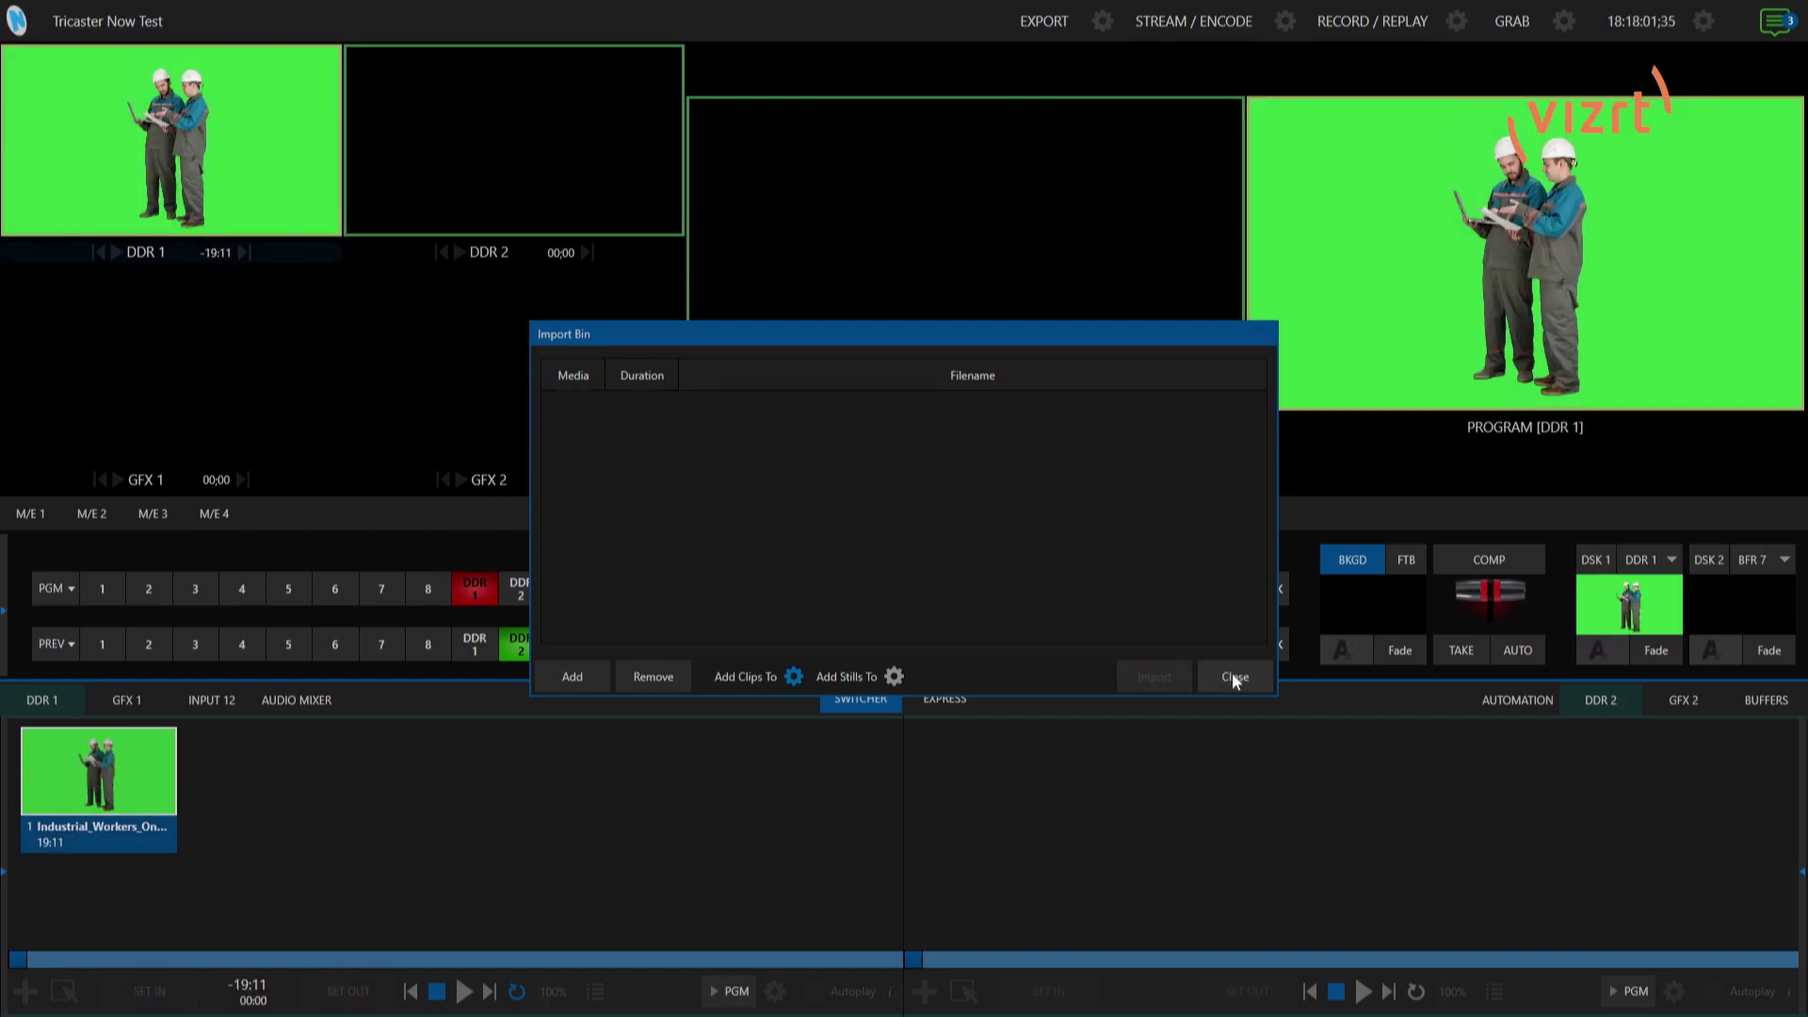
left_click(1234, 676)
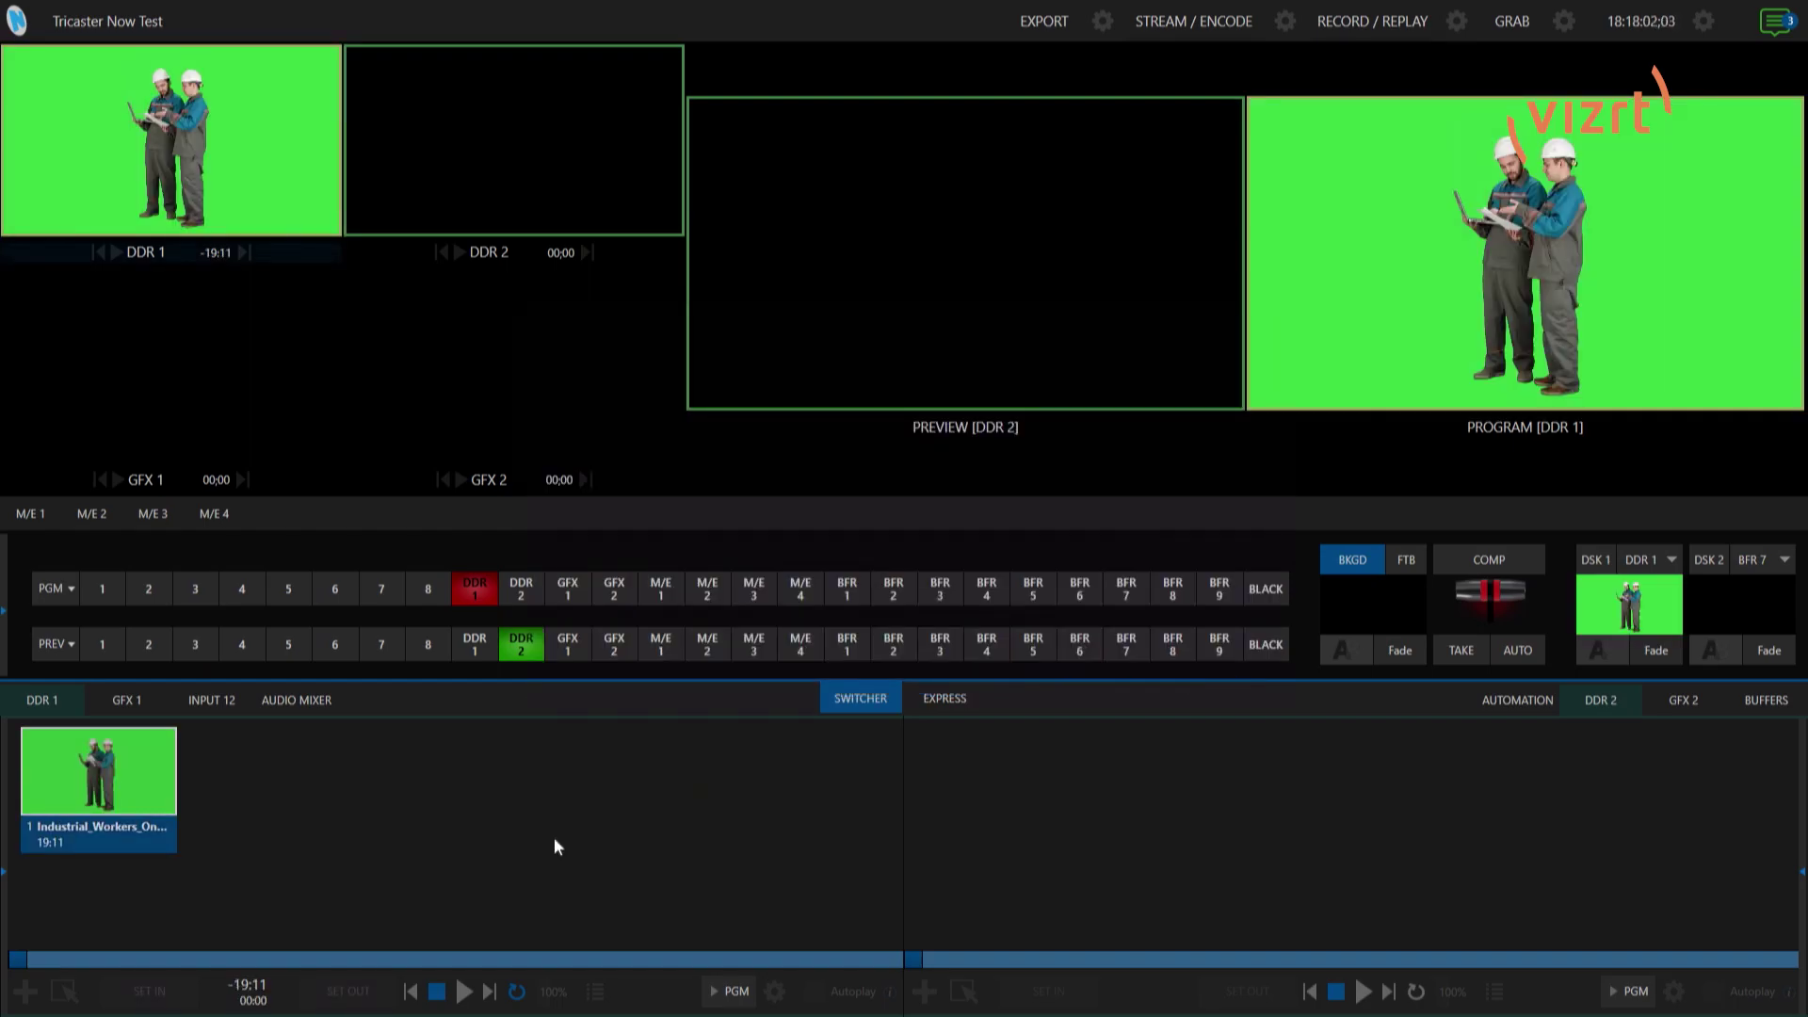
left_click(471, 991)
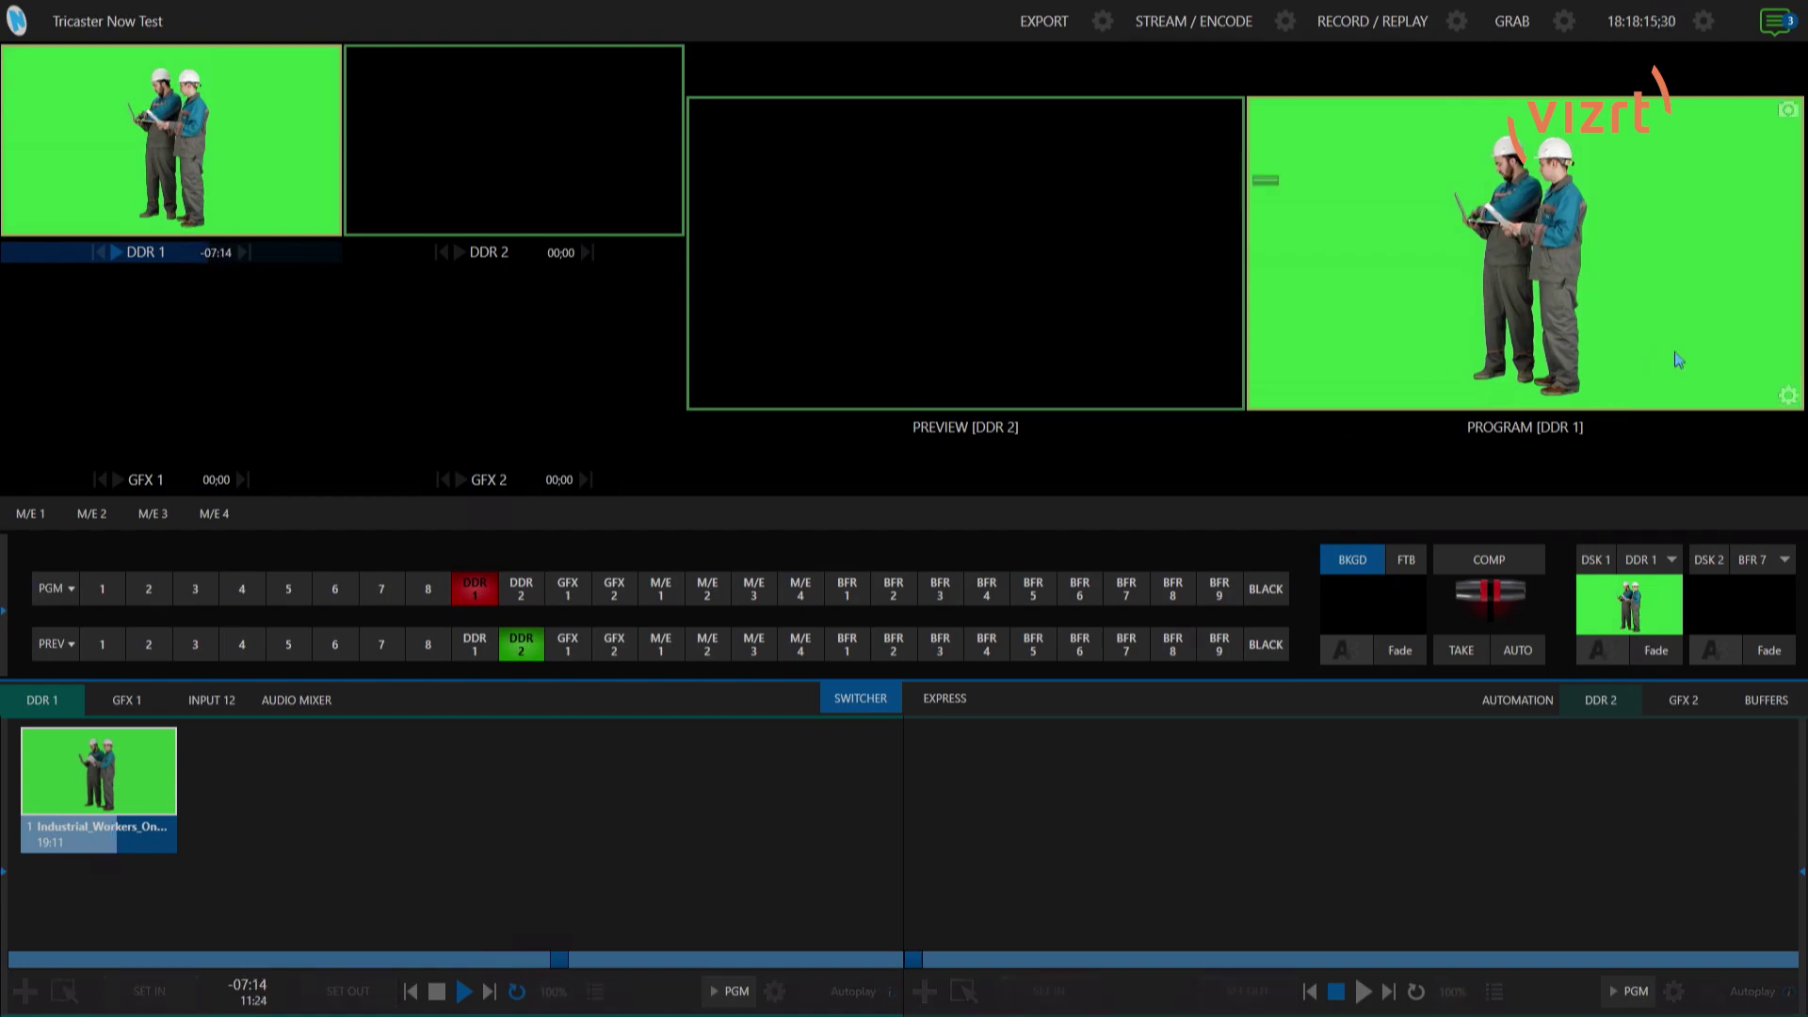
- Replace the Record MIX 1 - 1 file name, starting with 'V', and close Output Configuration
left_click(1789, 397)
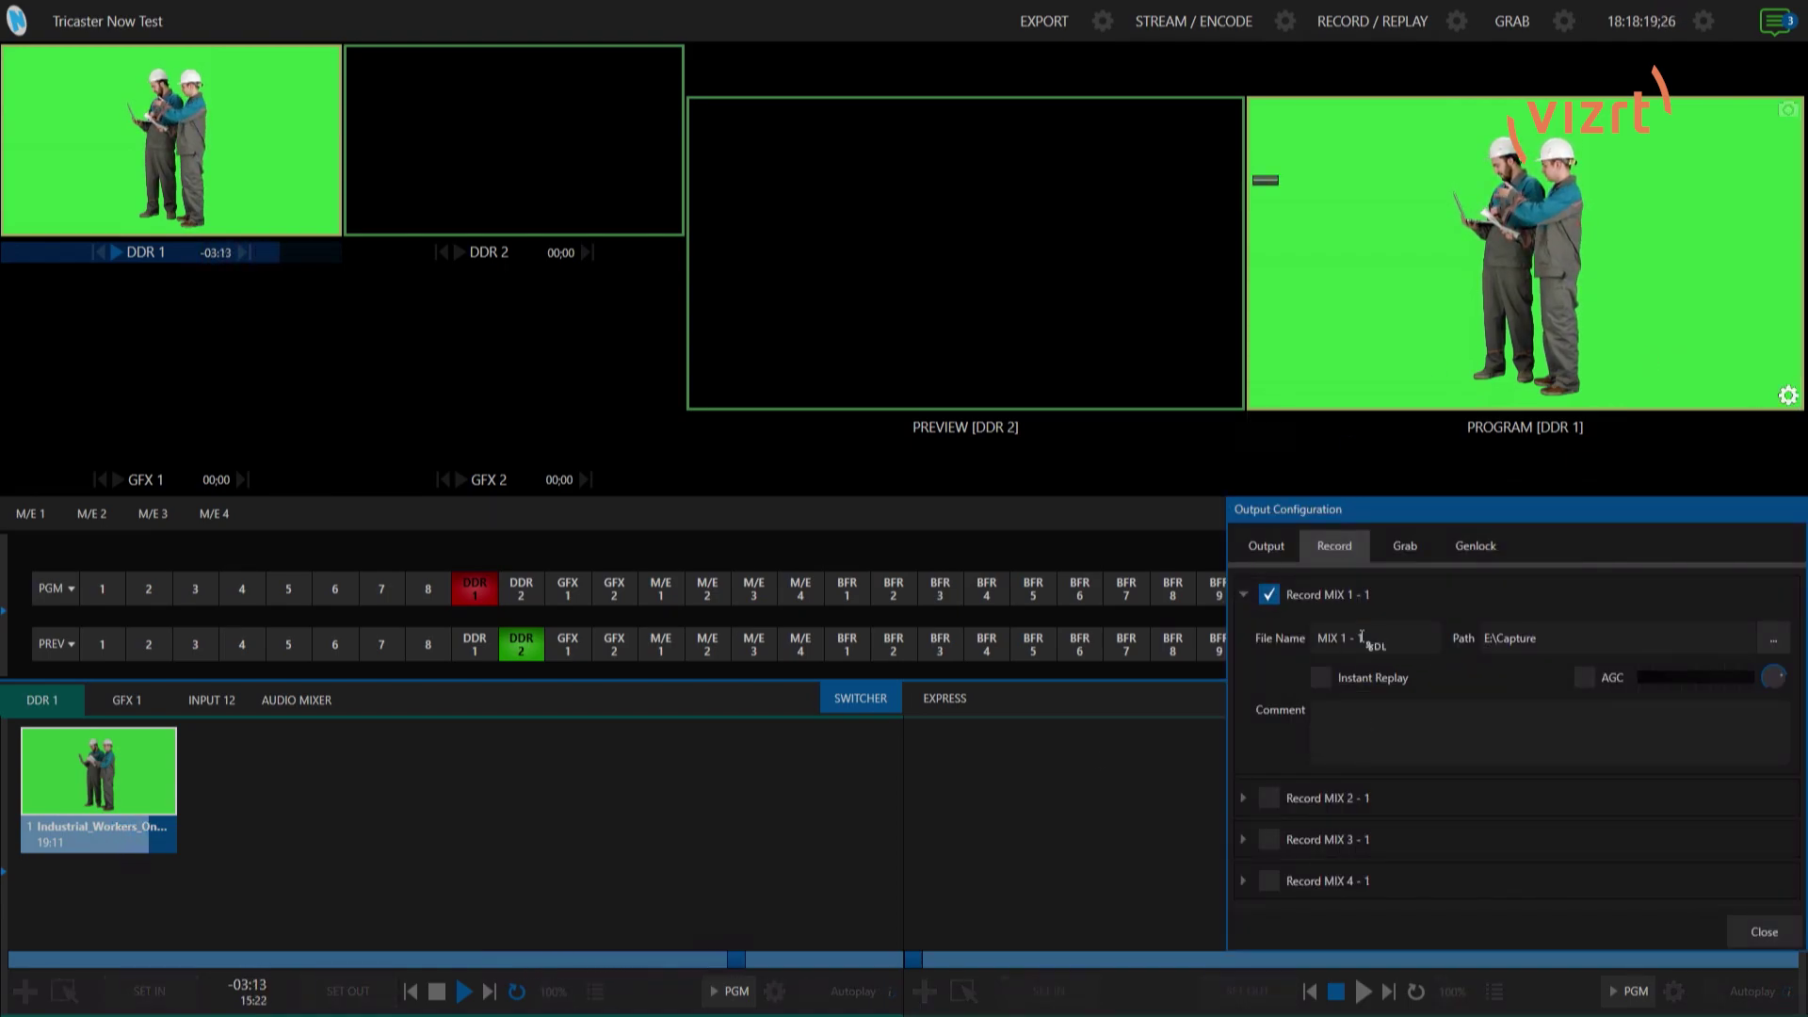
left_click(1403, 645)
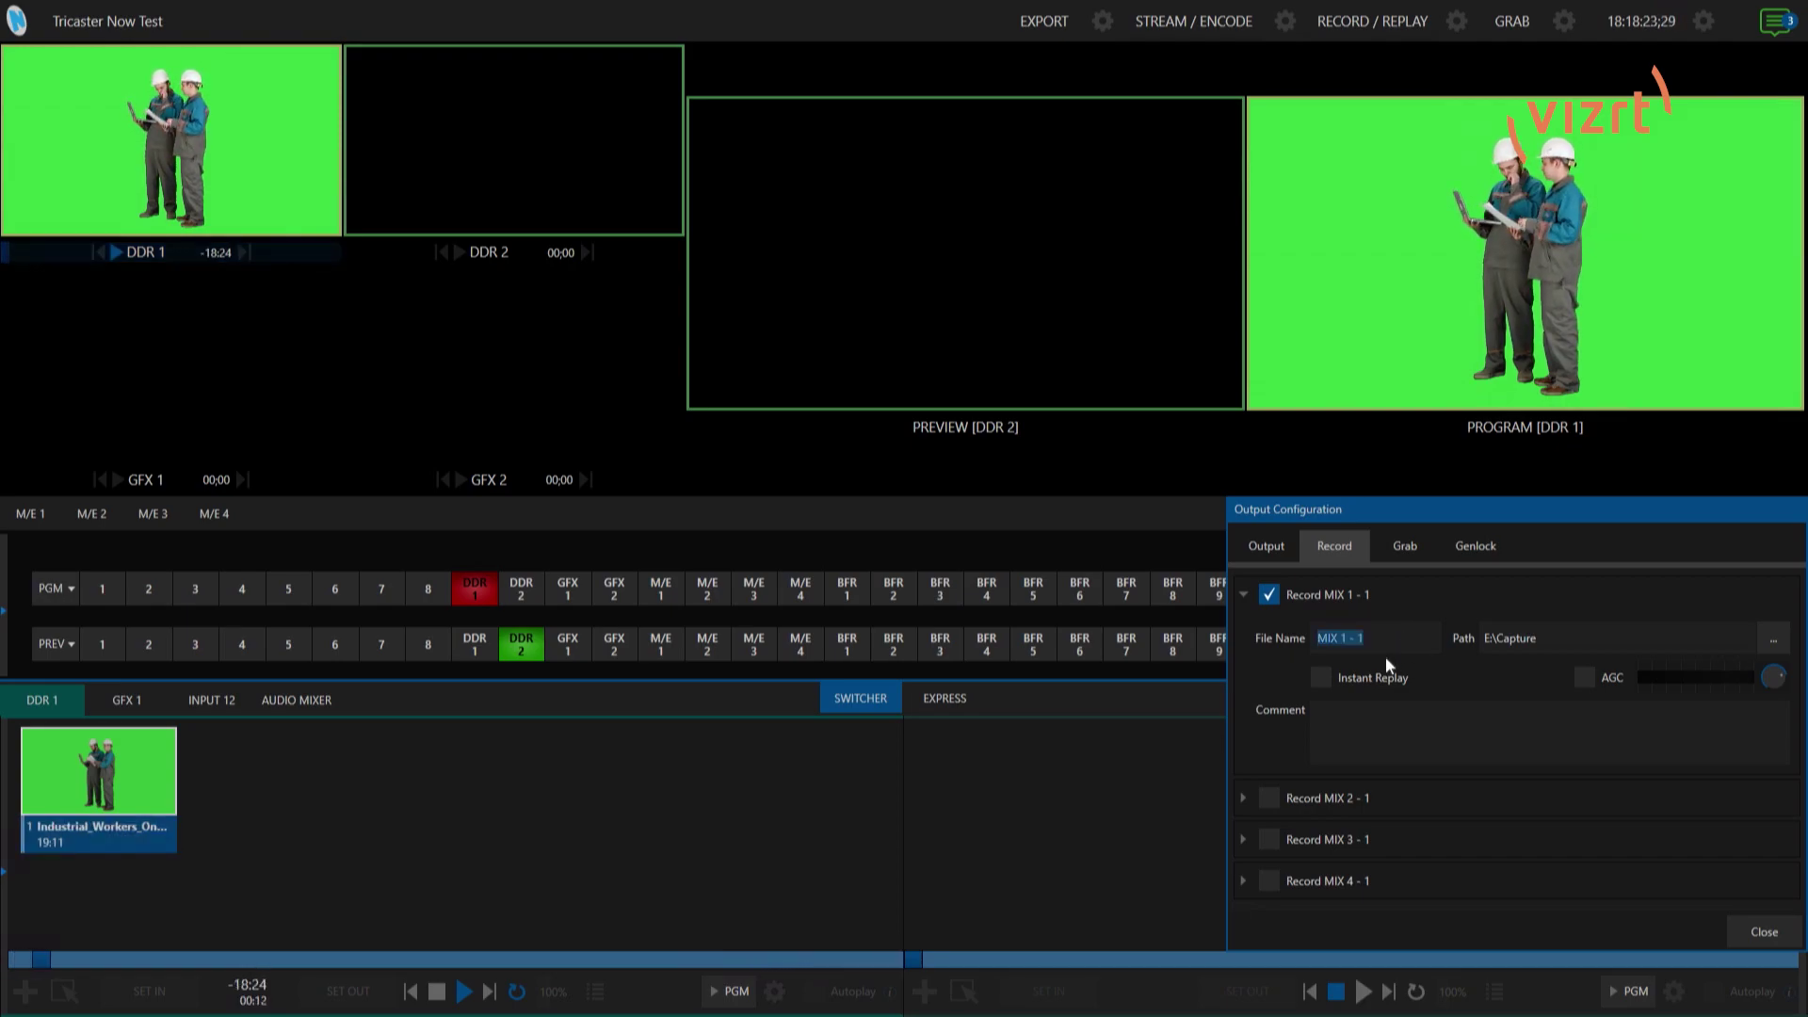
type("Virtual Set  Building")
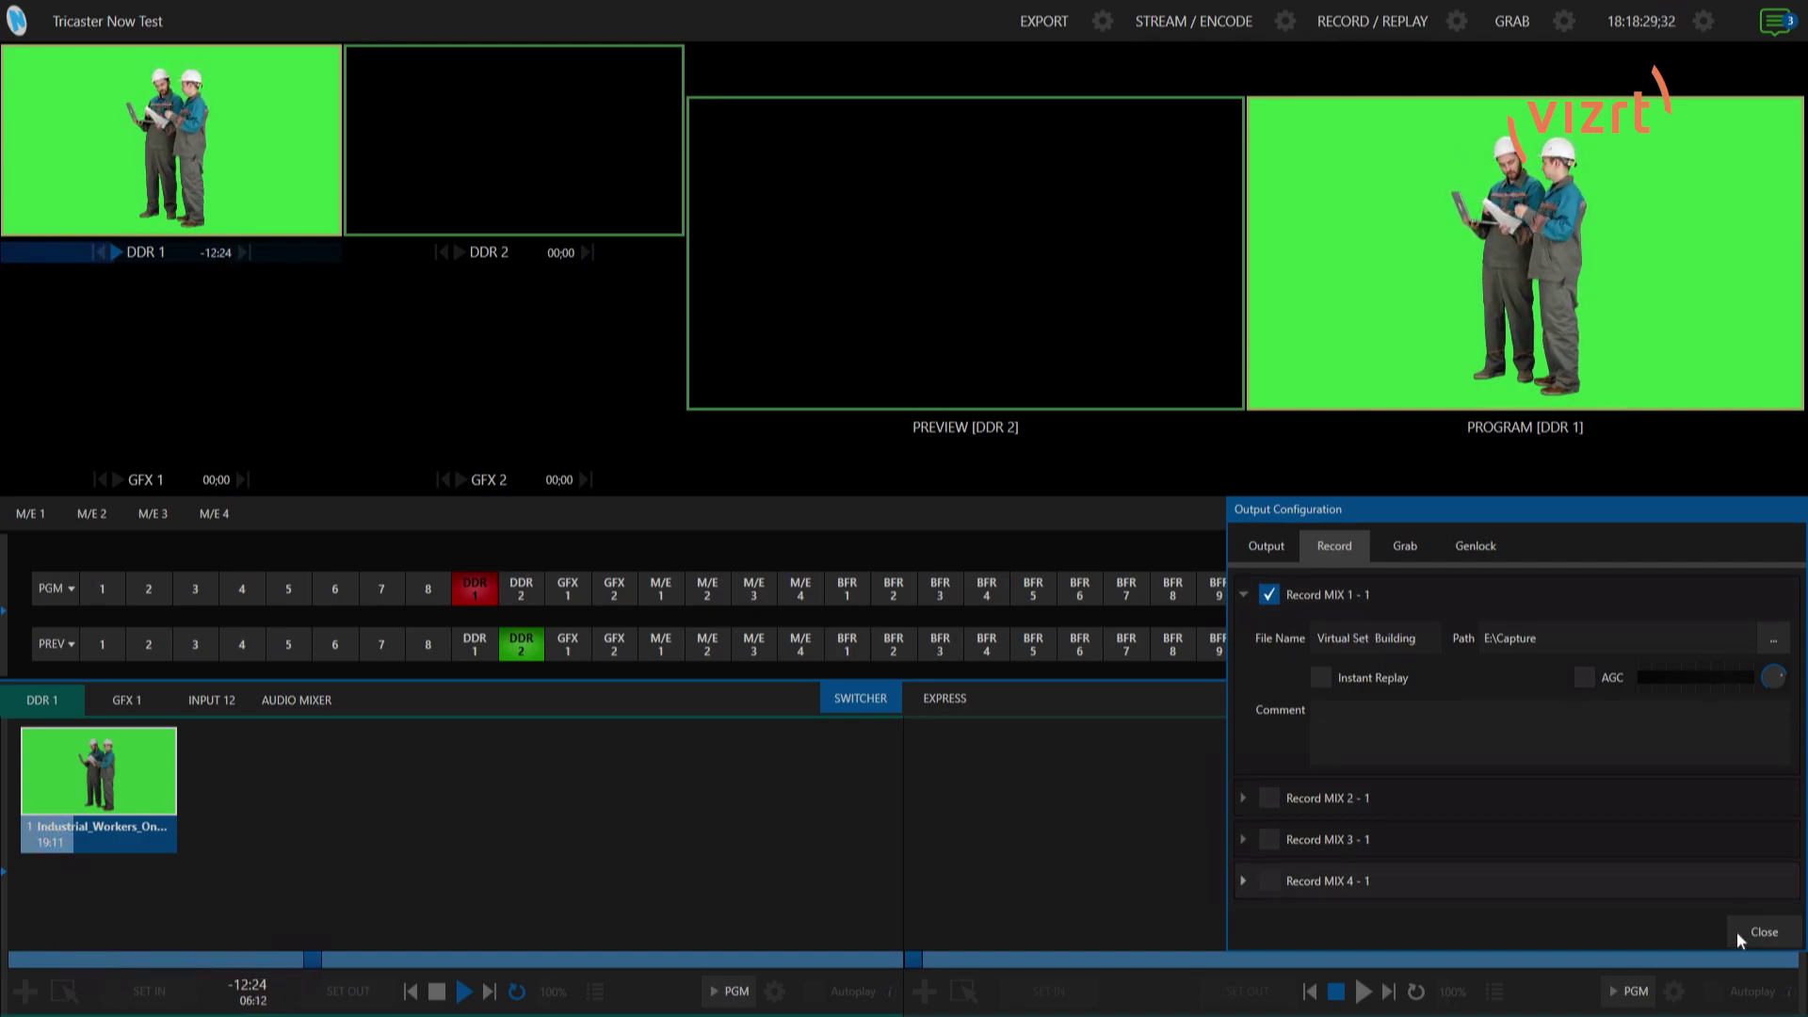
left_click(1758, 931)
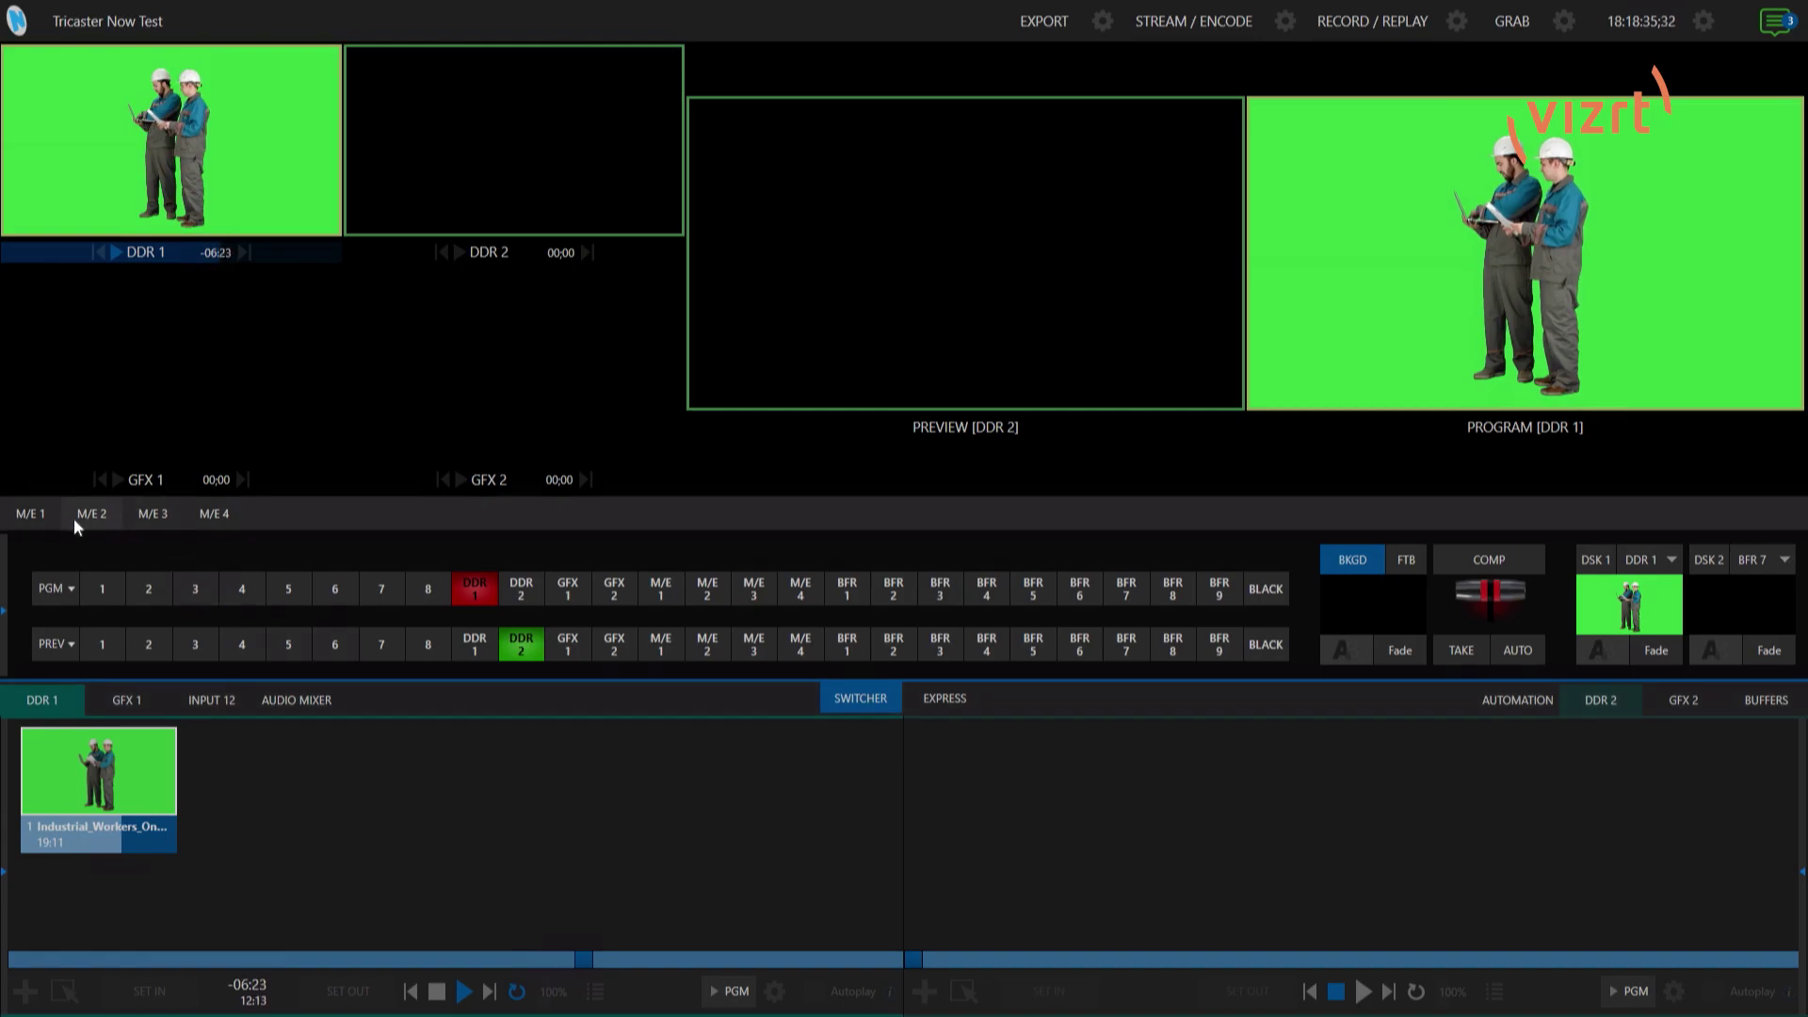
left_click(37, 516)
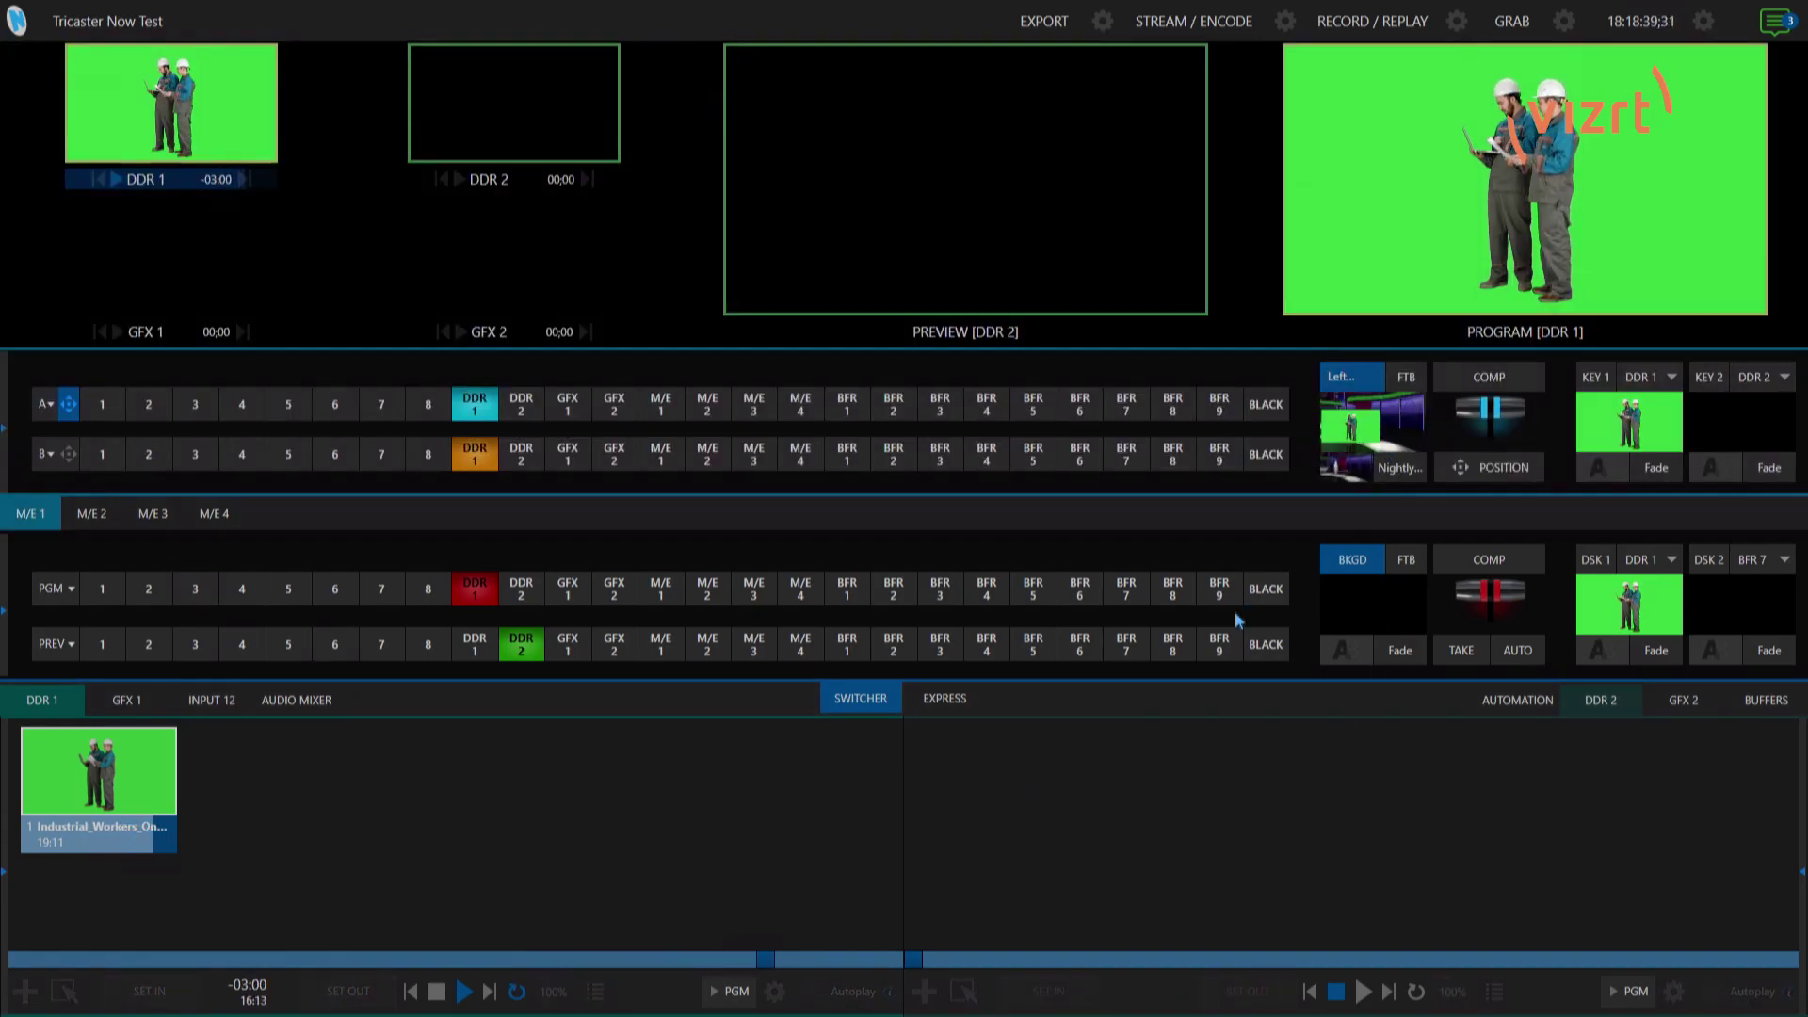
- Select M/E 1 on both the PGM and PREV rows to show the workers clip in the virtual set
left_click(667, 591)
left_click(661, 646)
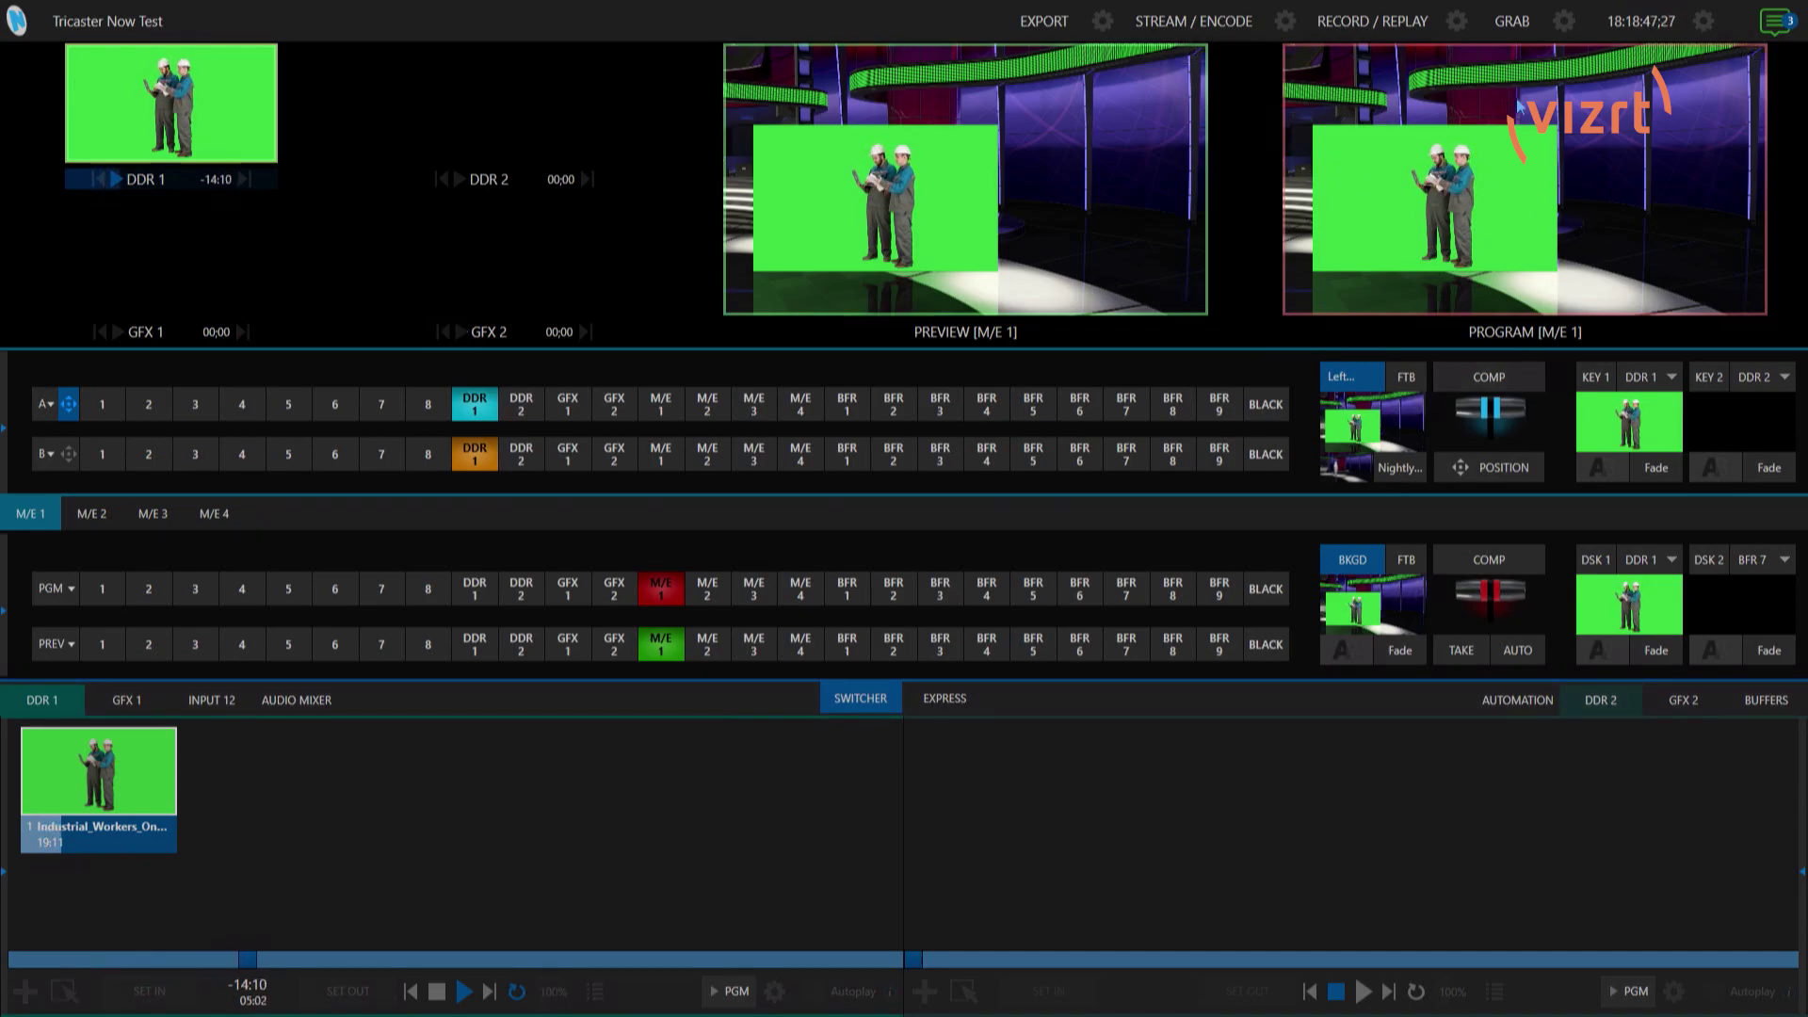
mouse_move(260, 147)
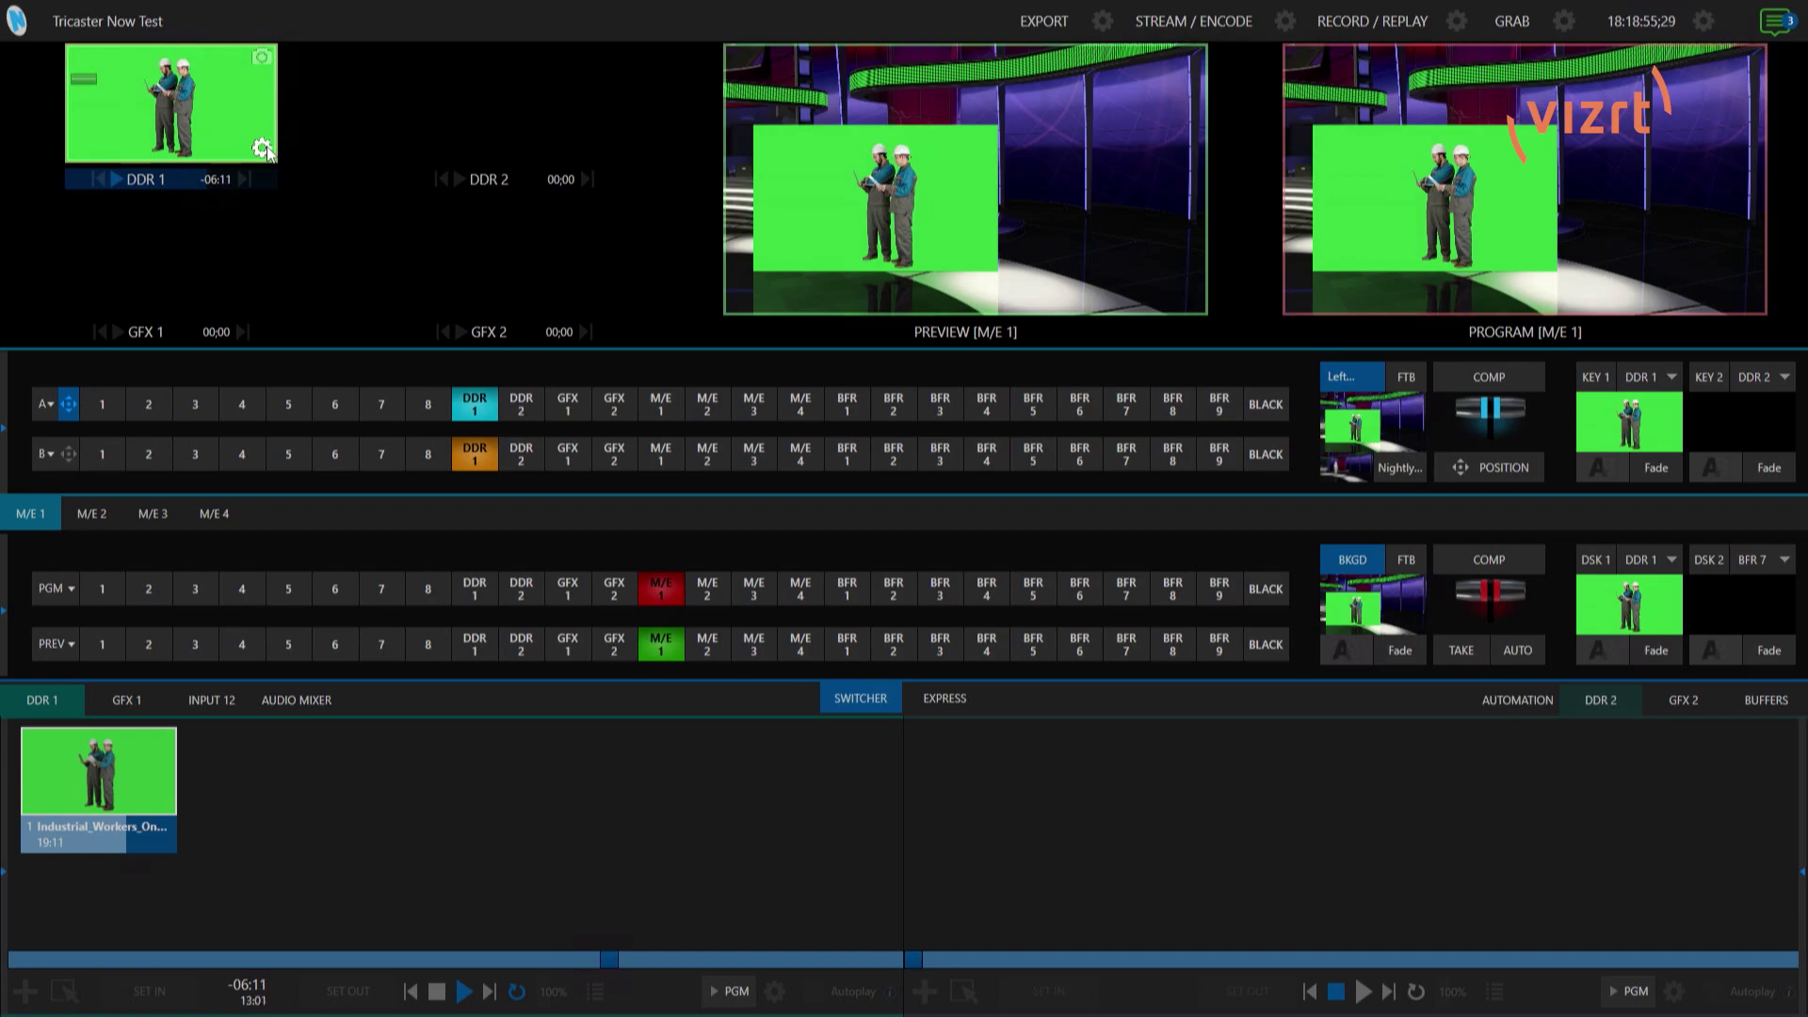
- Enable keying in DDR 1's Image settings and sample the green backdrop as the key colour
left_click(263, 149)
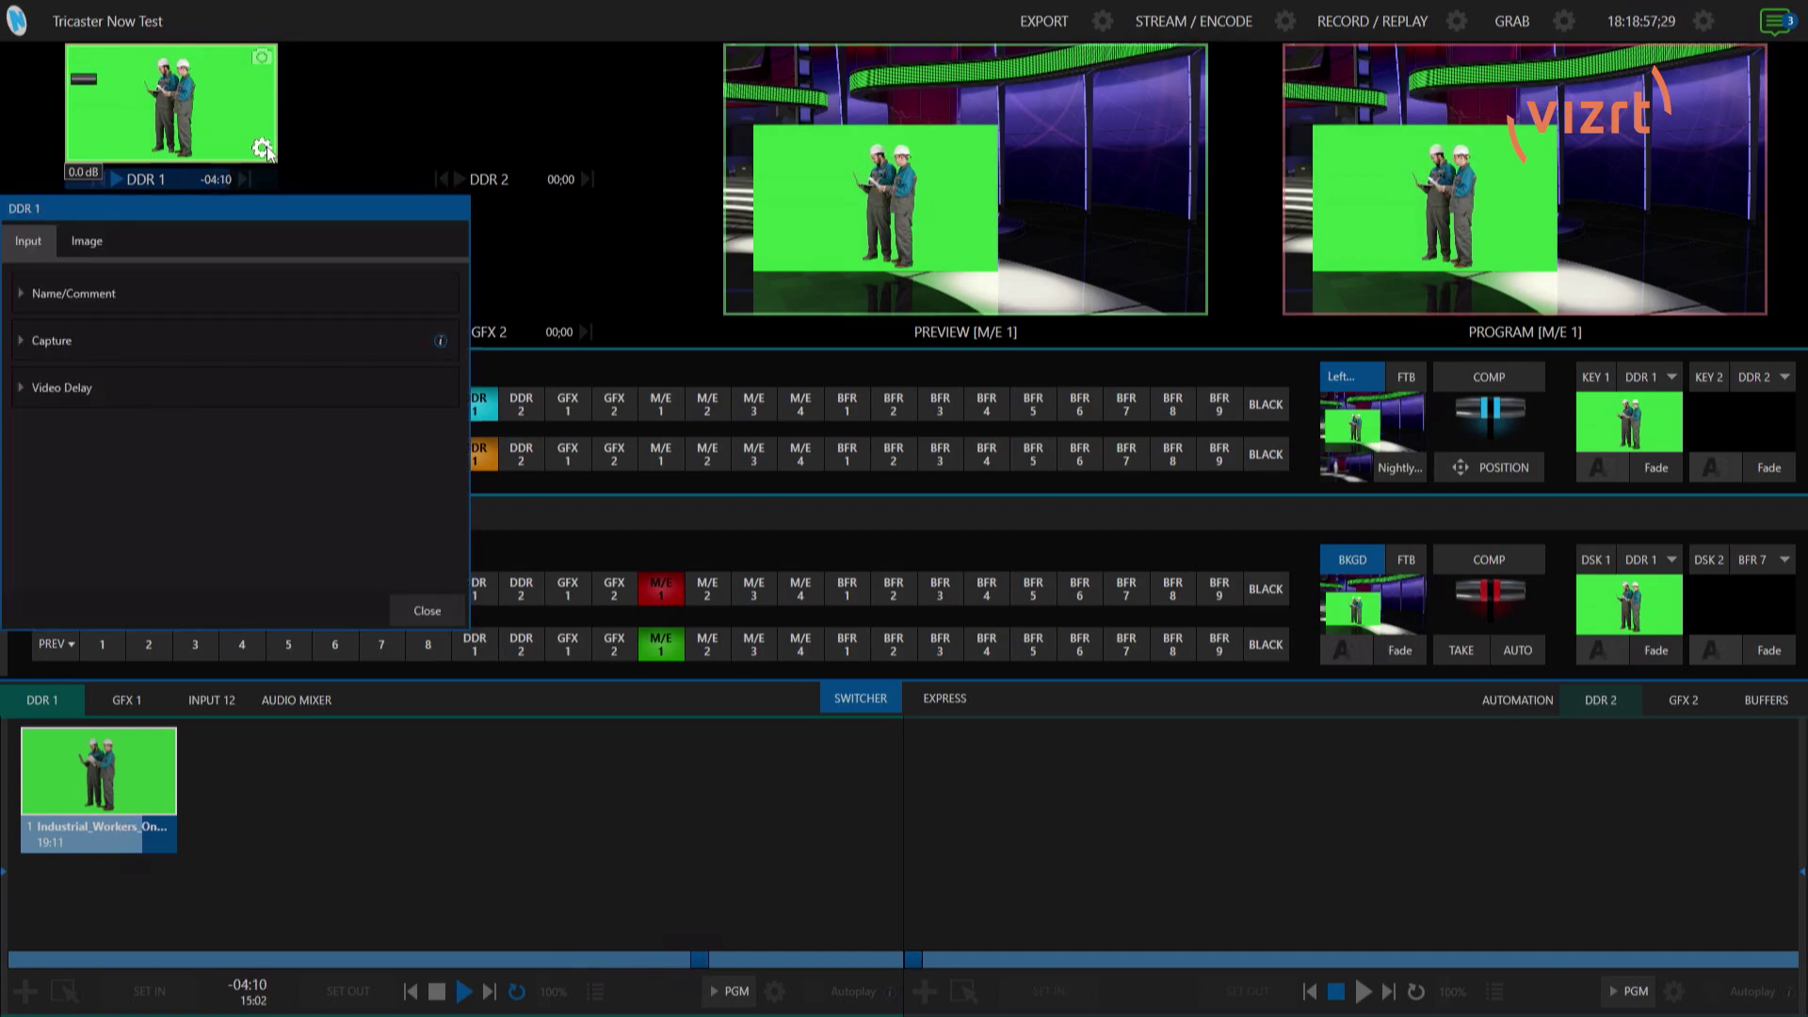
left_click(92, 246)
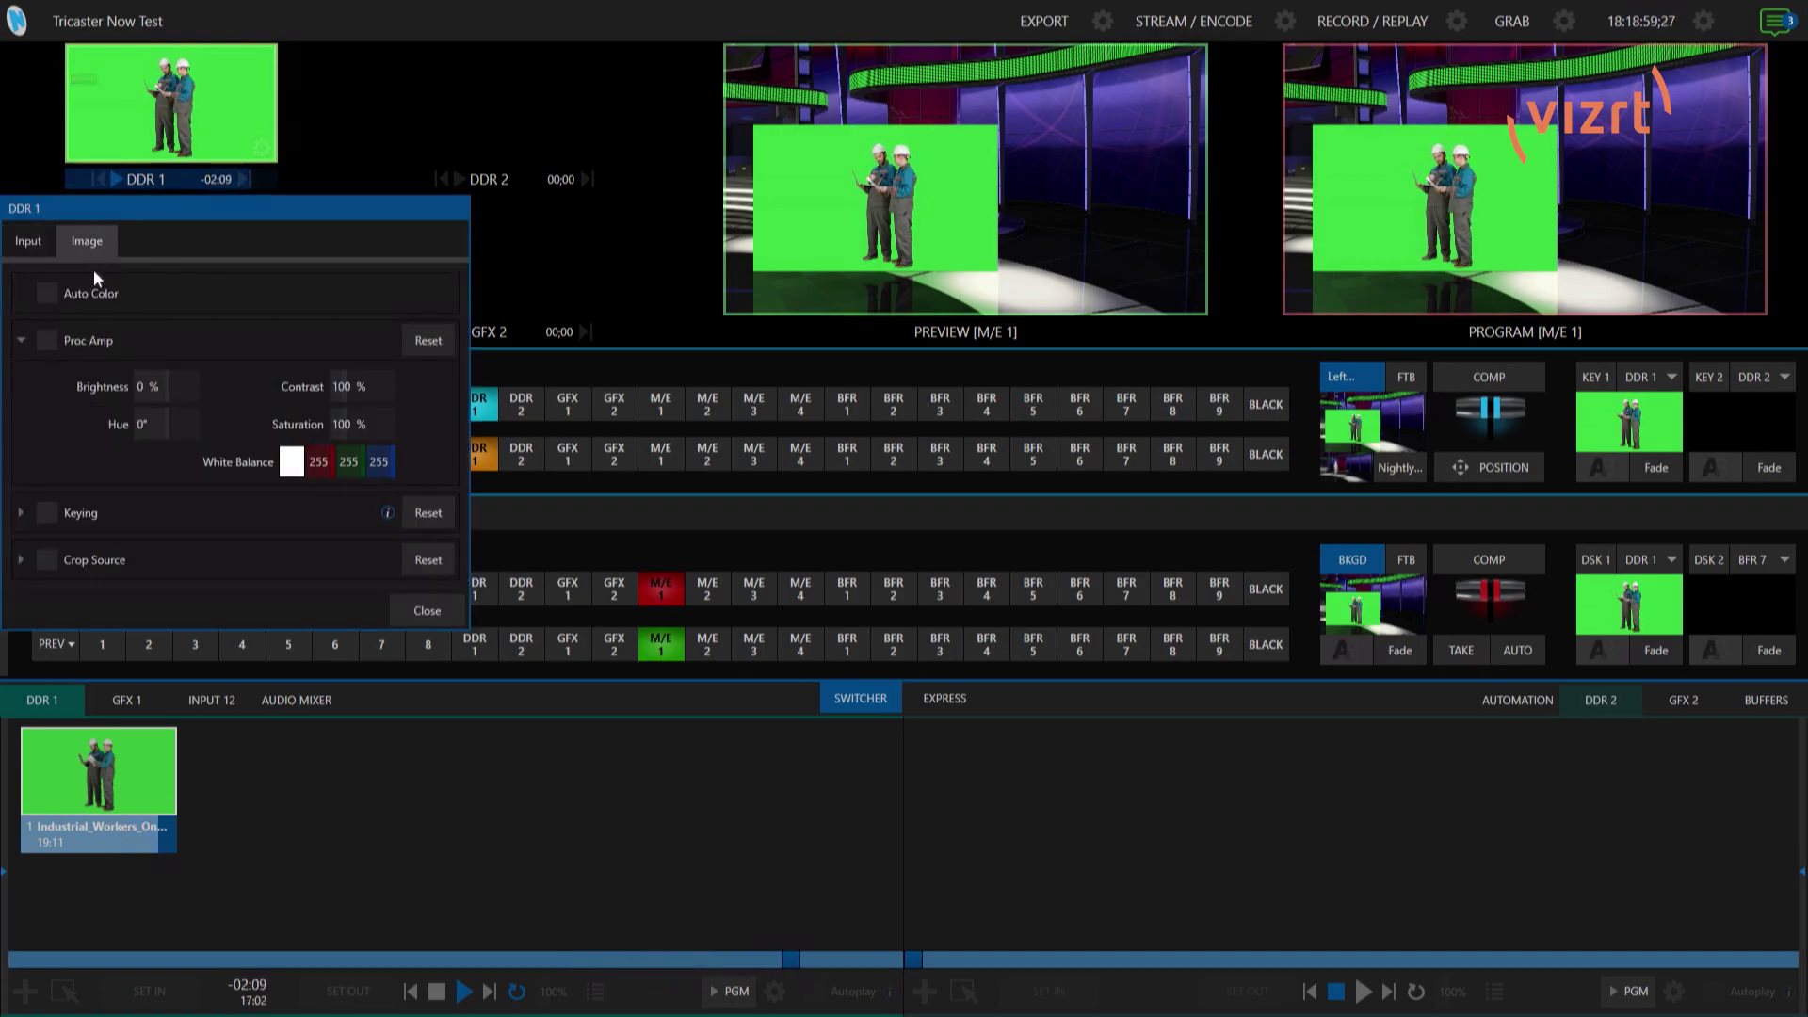
left_click(19, 511)
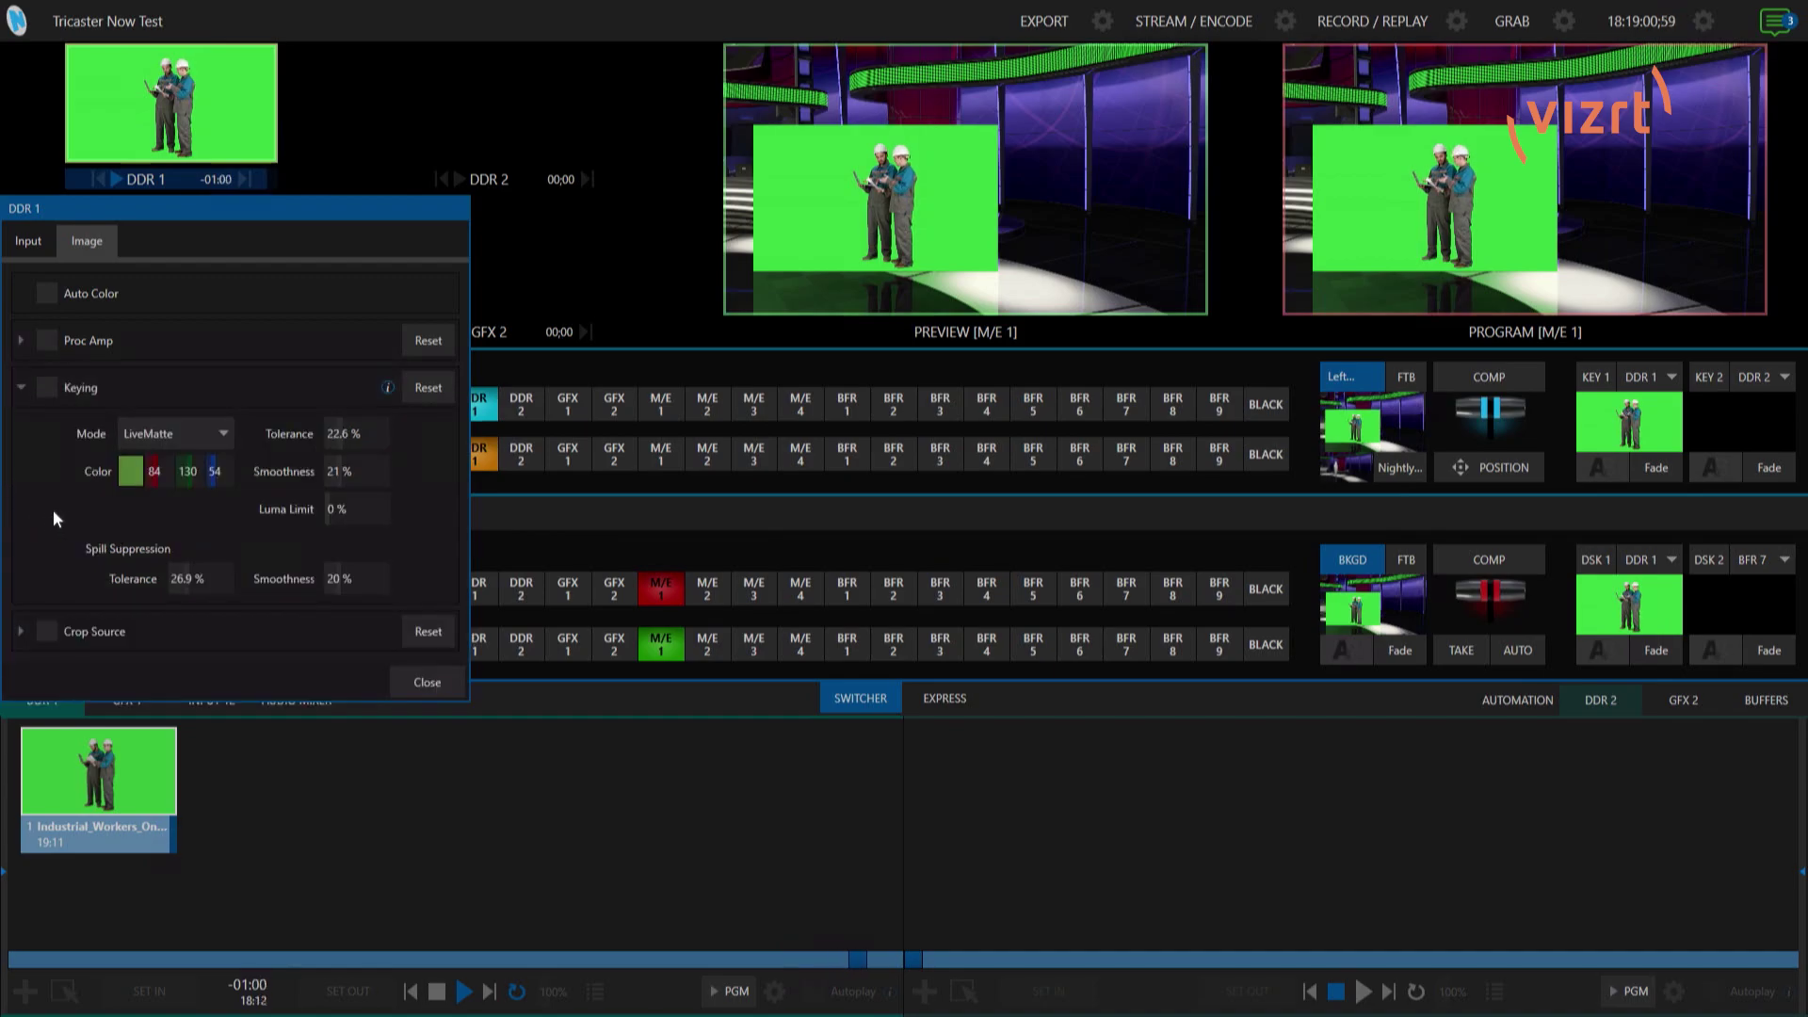
left_click(47, 389)
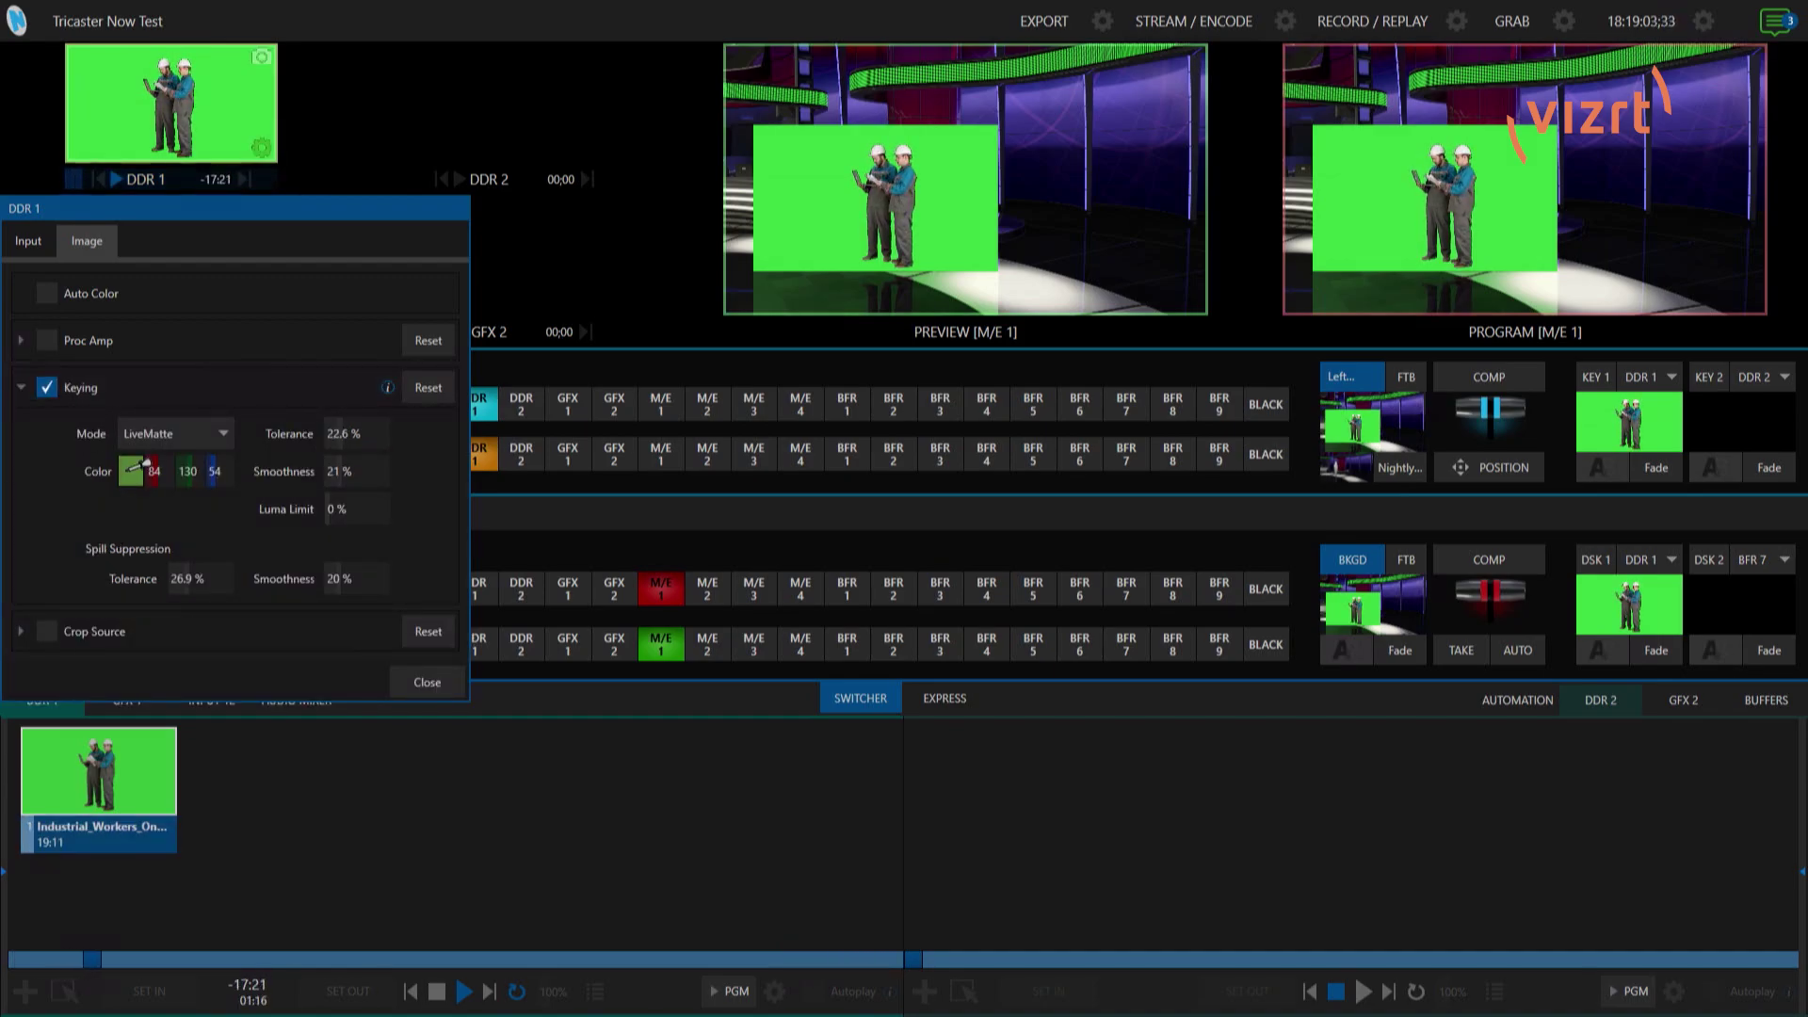
left_click(131, 471)
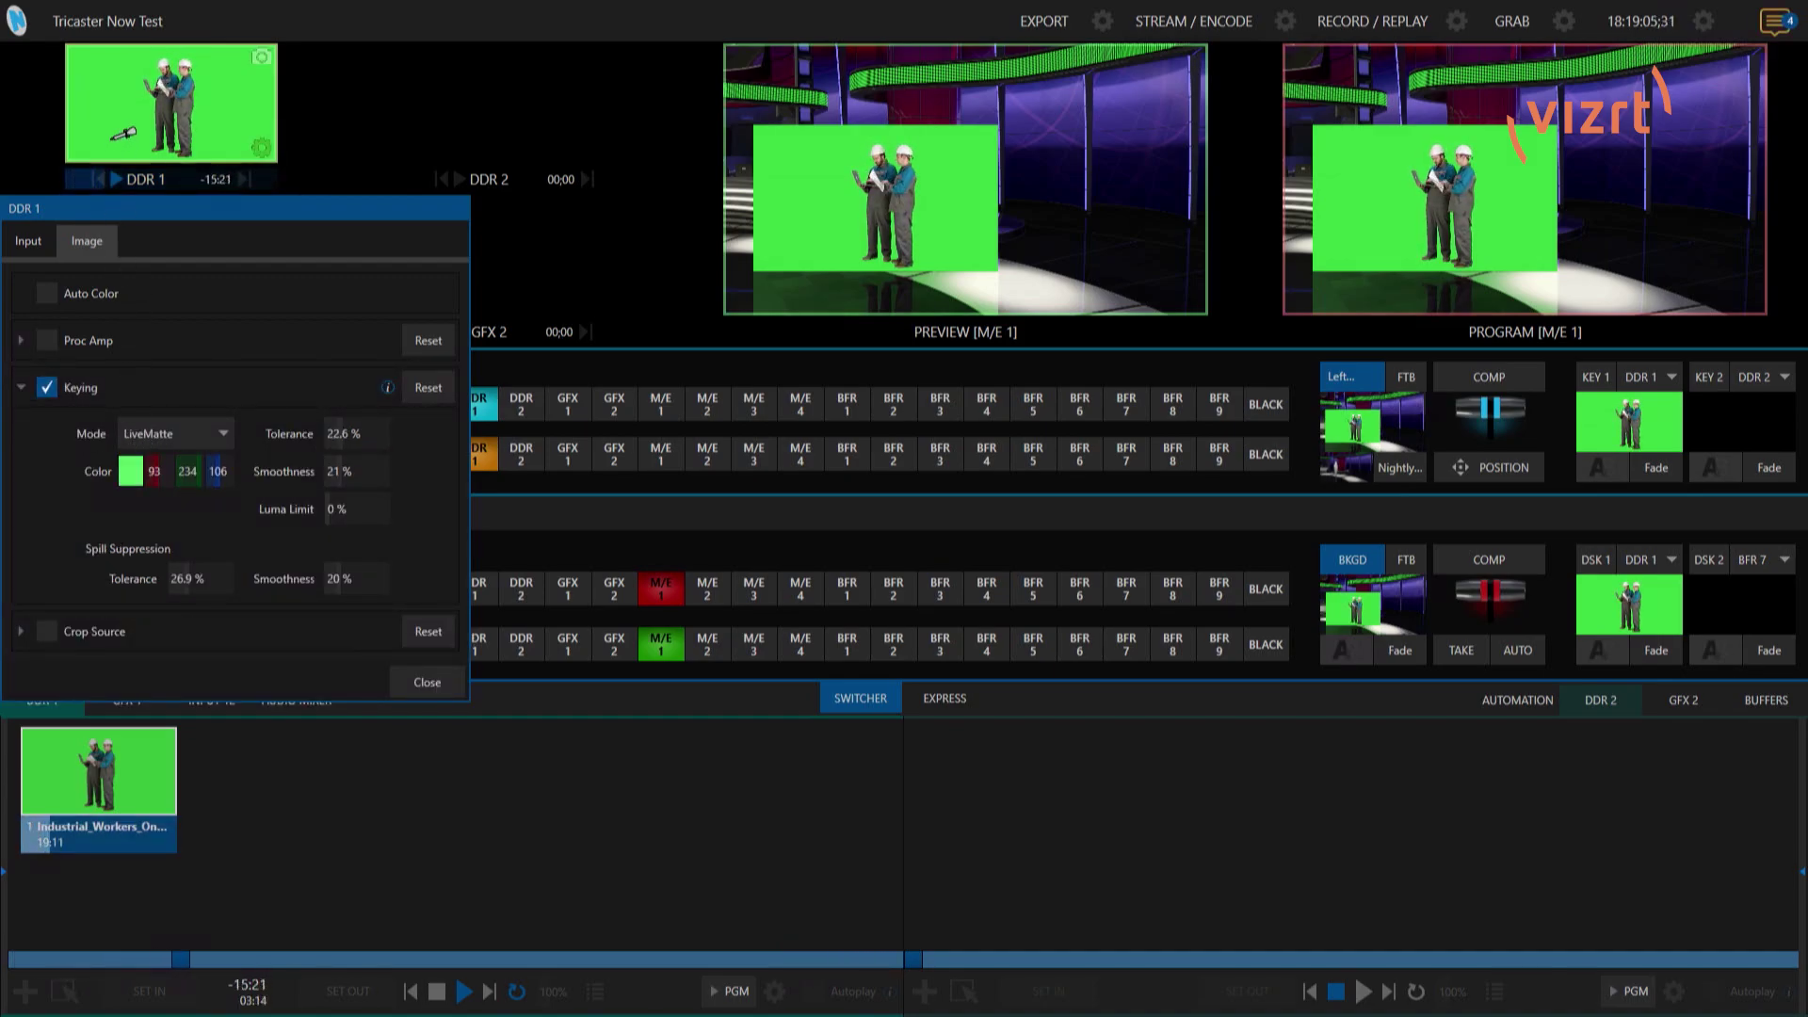
left_click(117, 126)
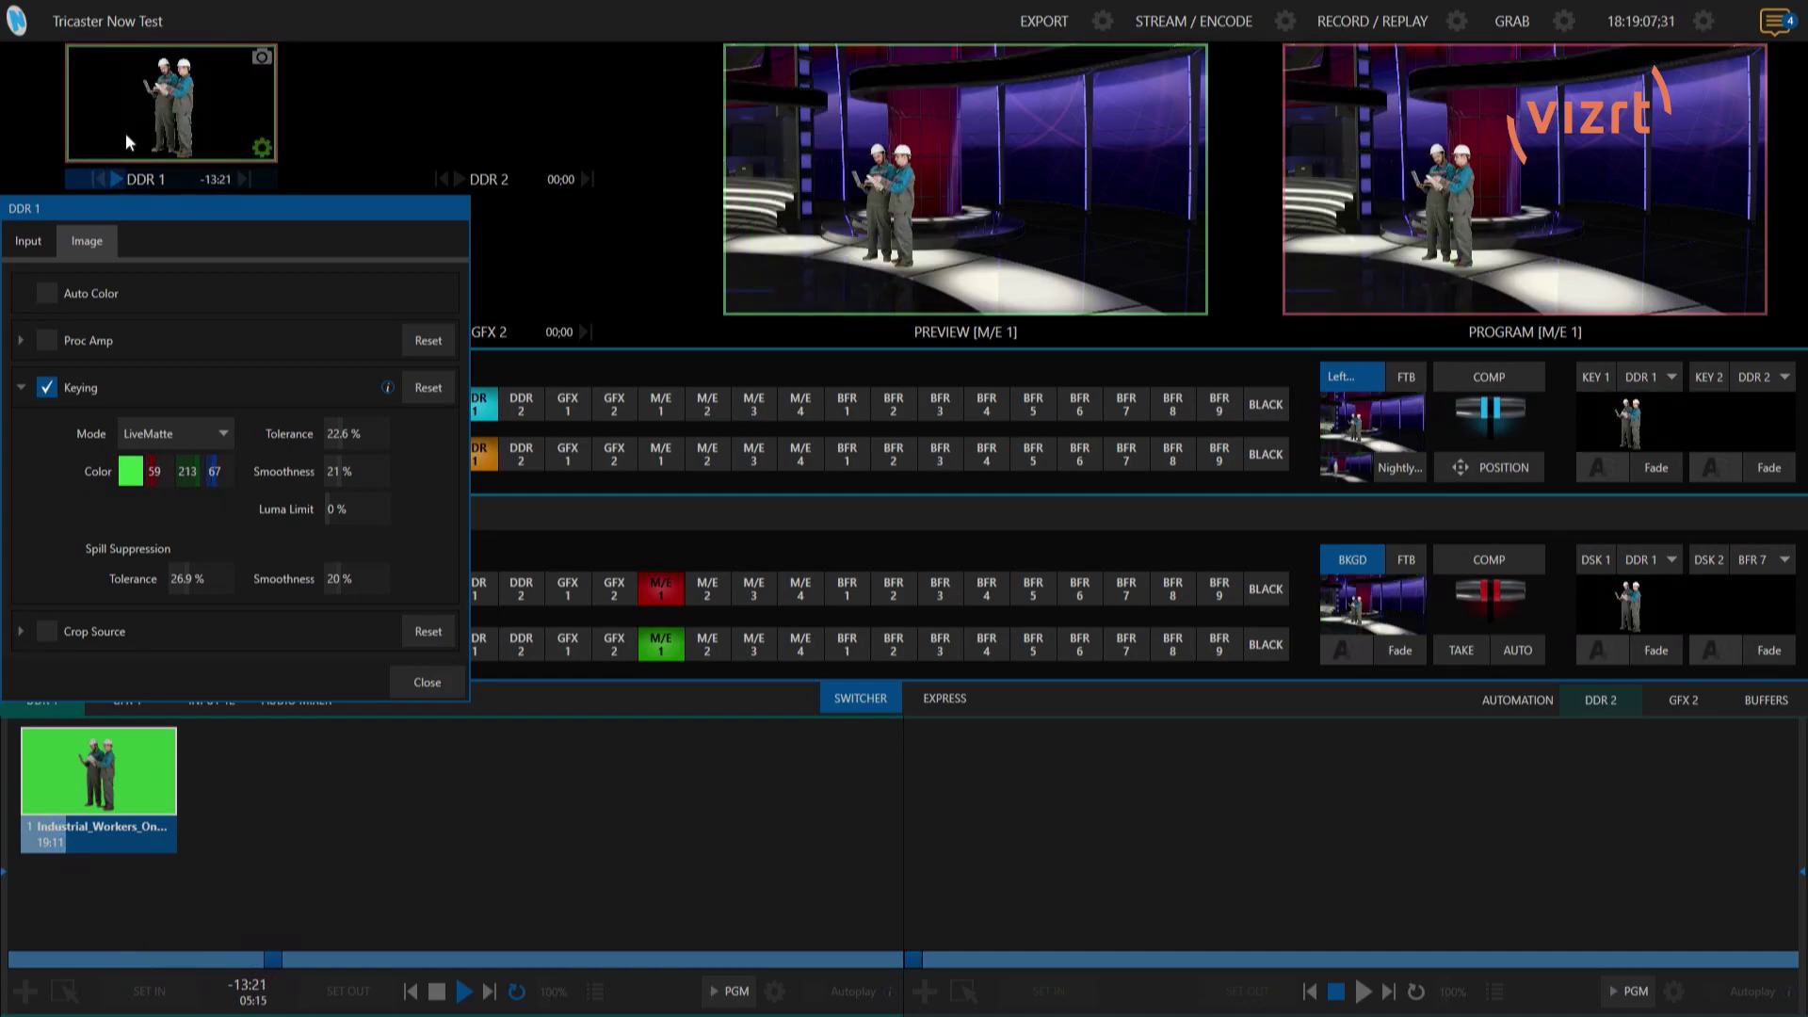
left_click(426, 682)
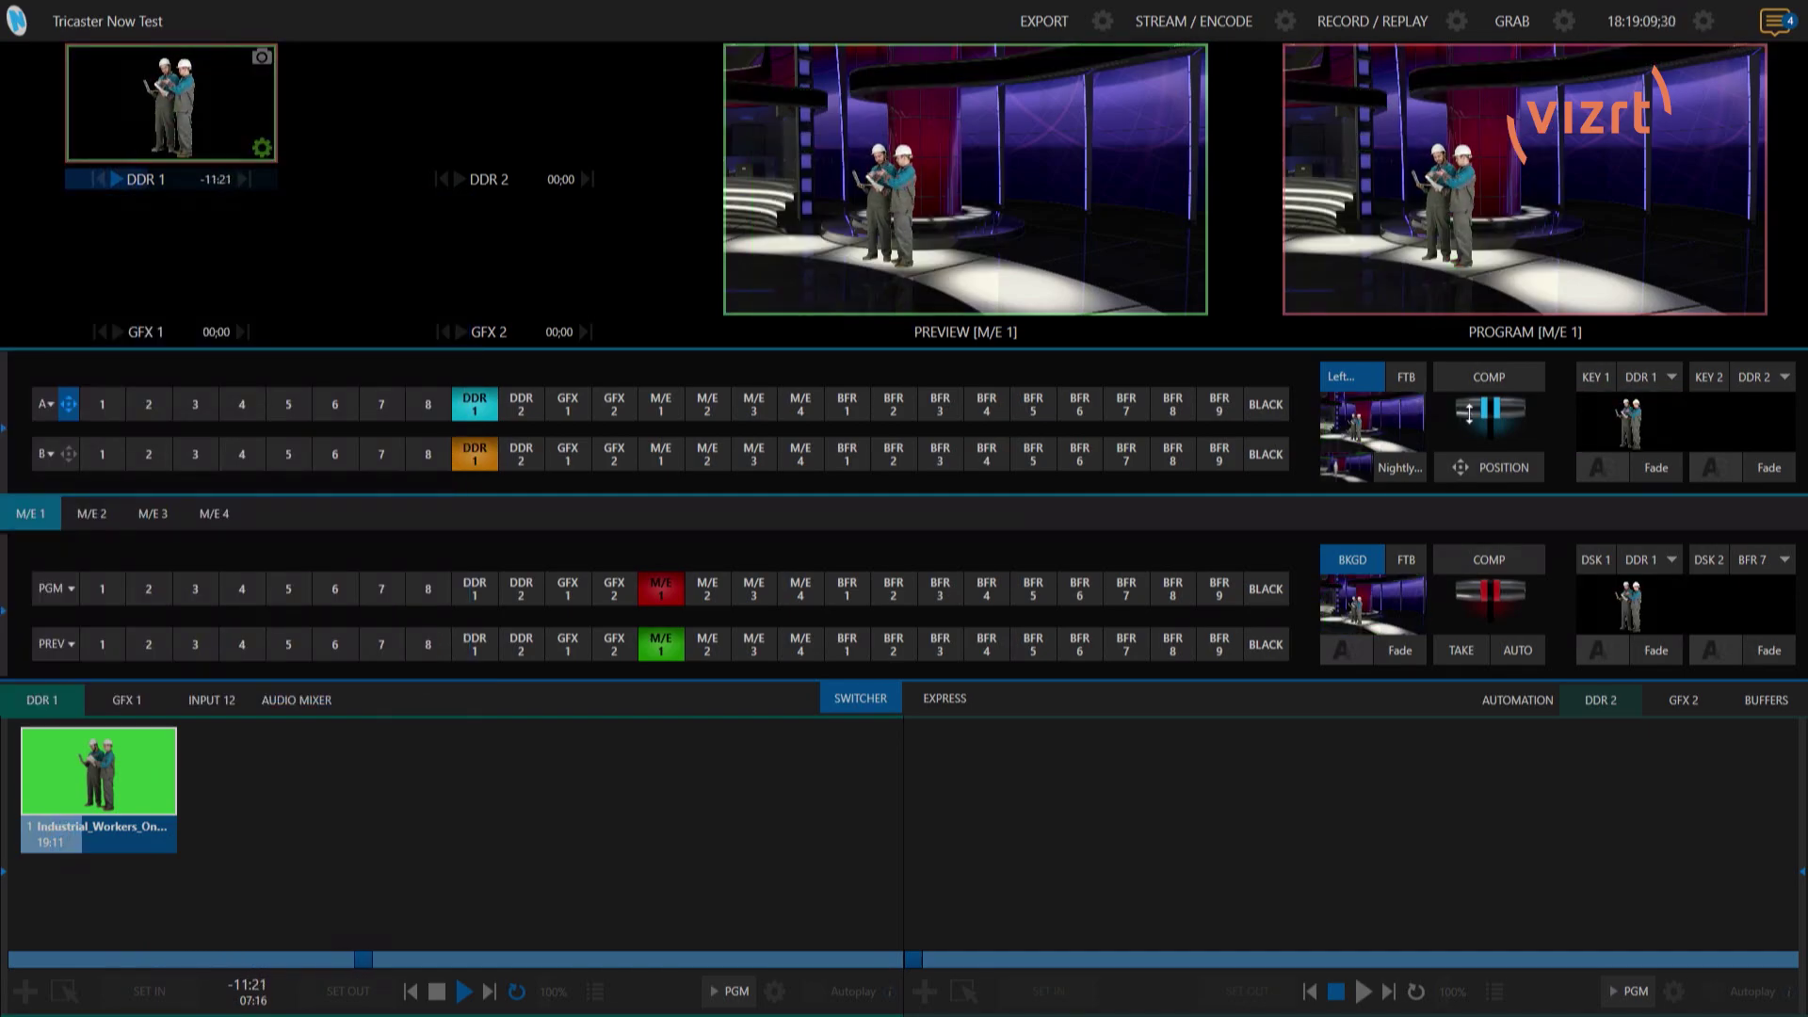
- Zoom and reposition the M/E 1 virtual set shot, then review and close the recording settings
left_click_drag(1486, 443, 1409, 525)
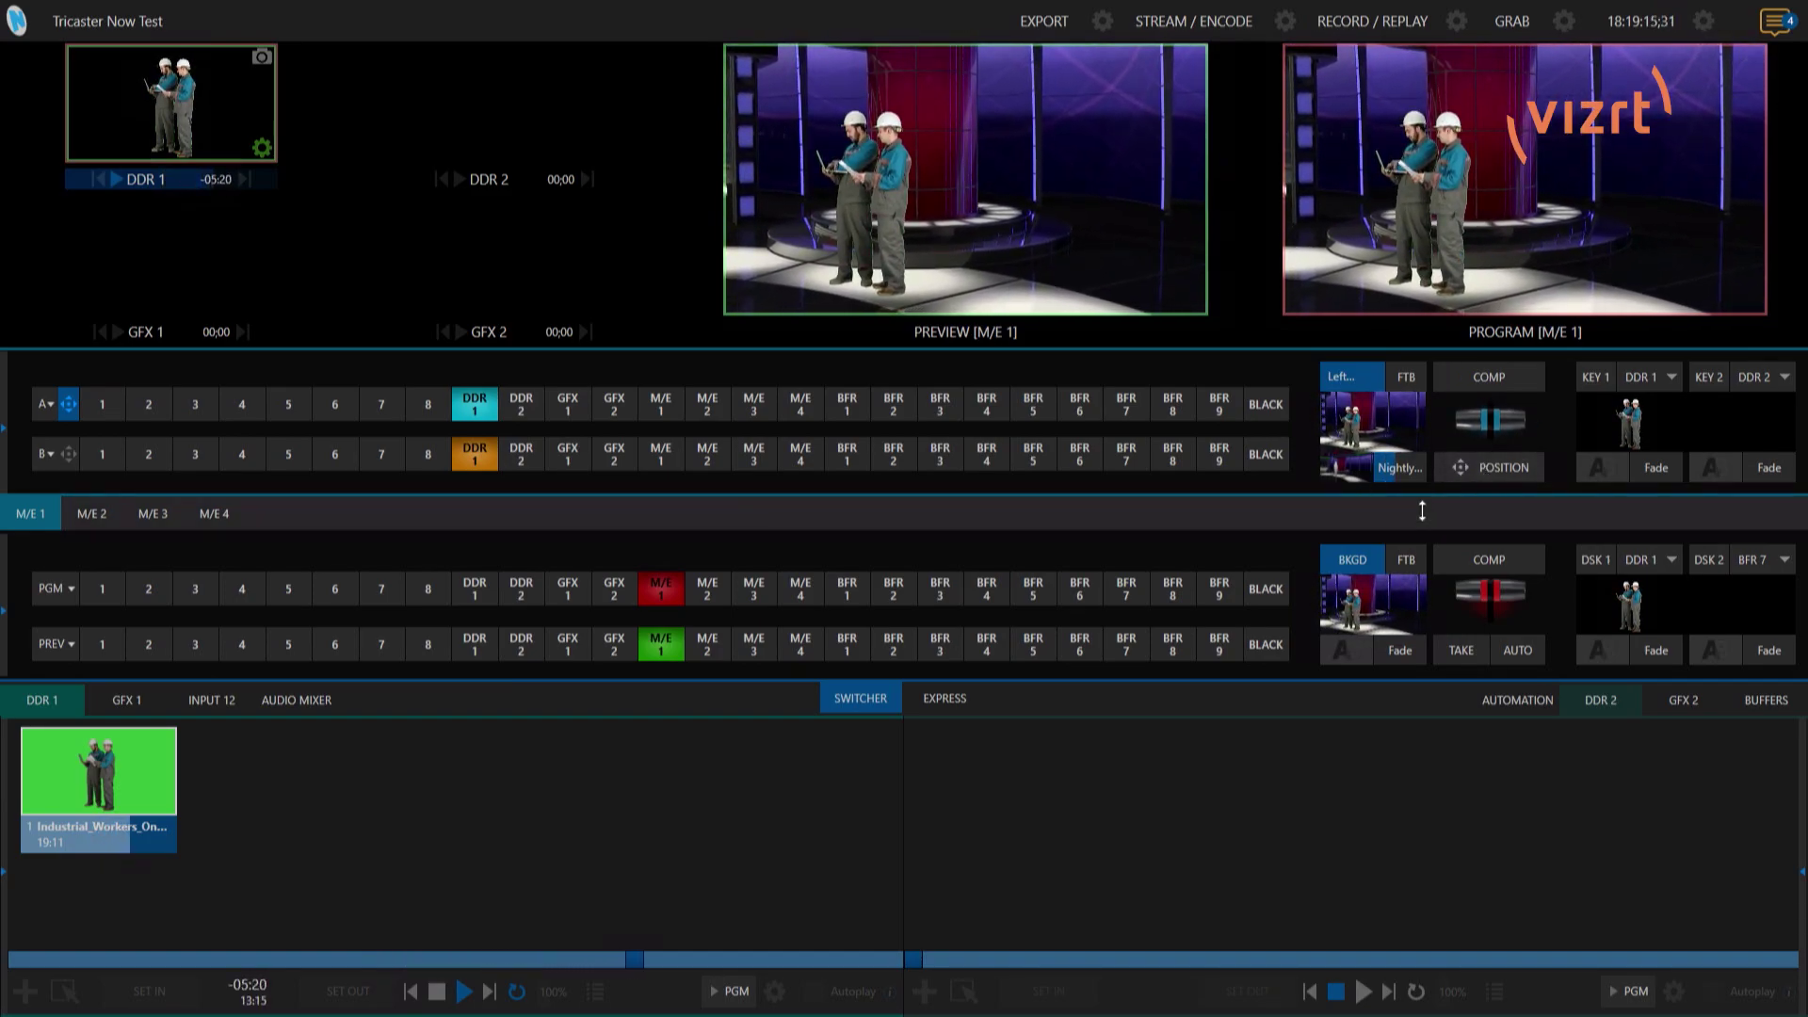
left_click_drag(1505, 462, 1381, 471)
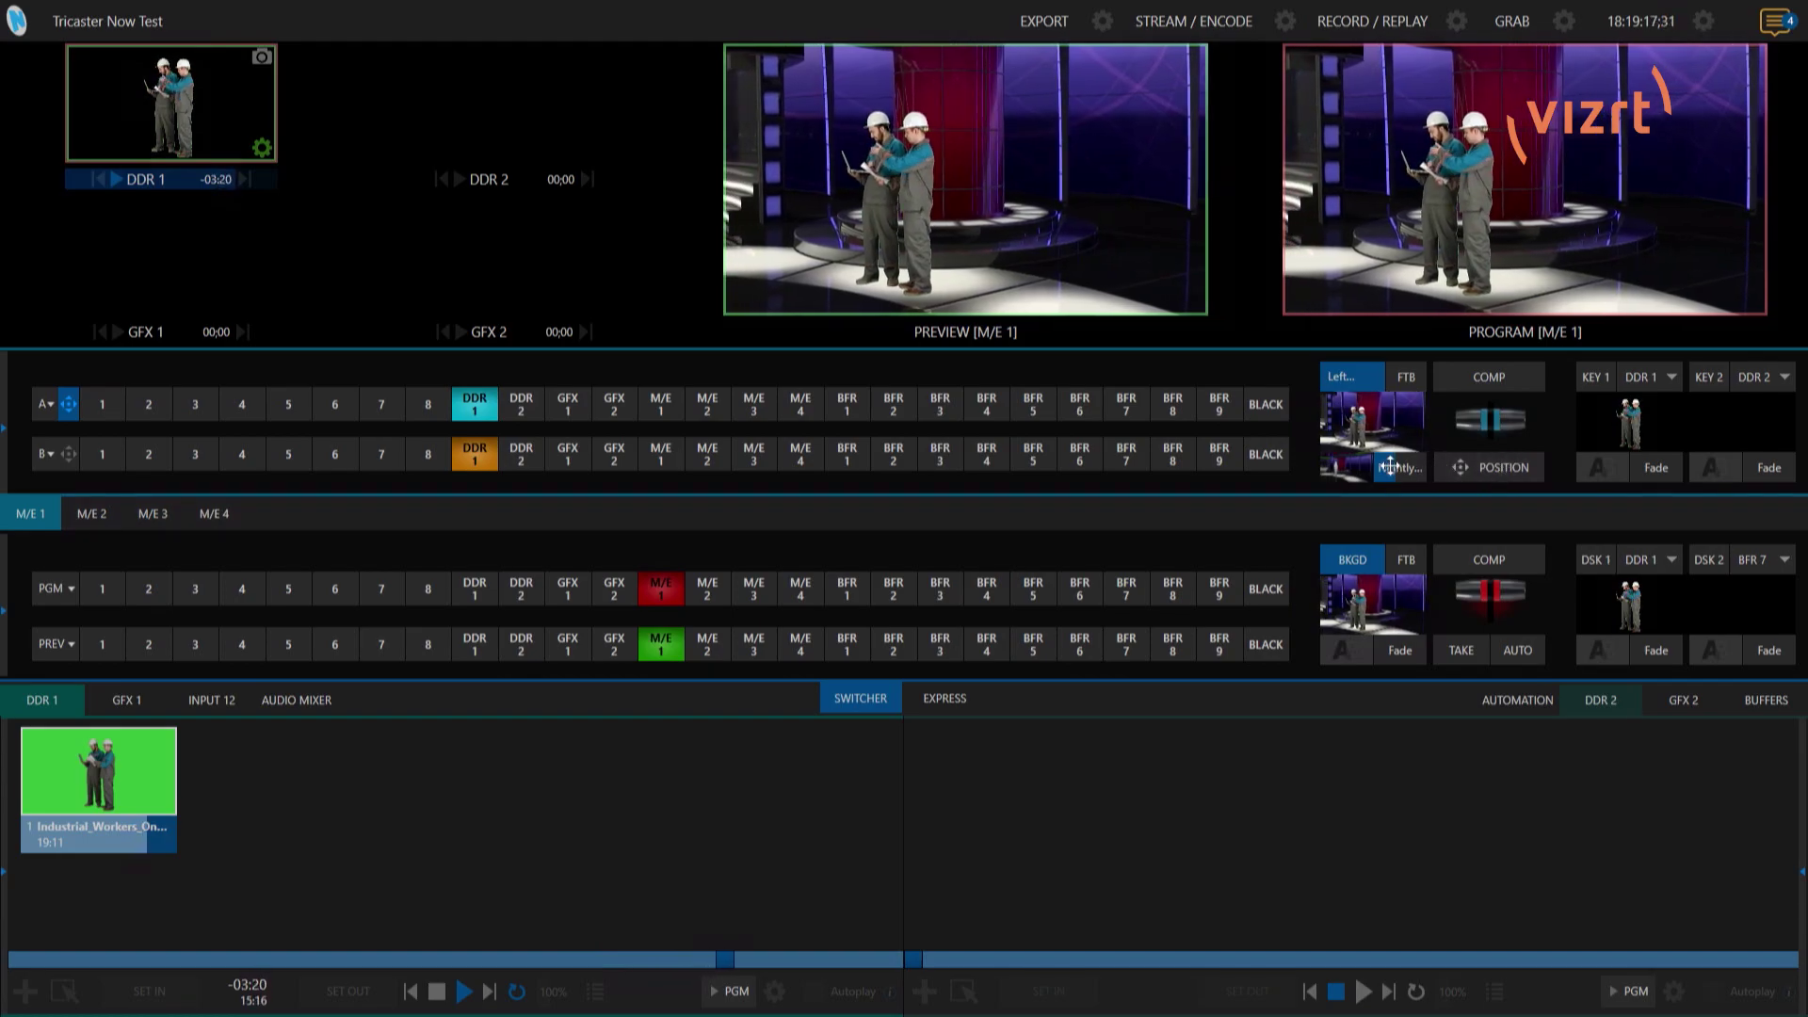
mouse_move(1754, 303)
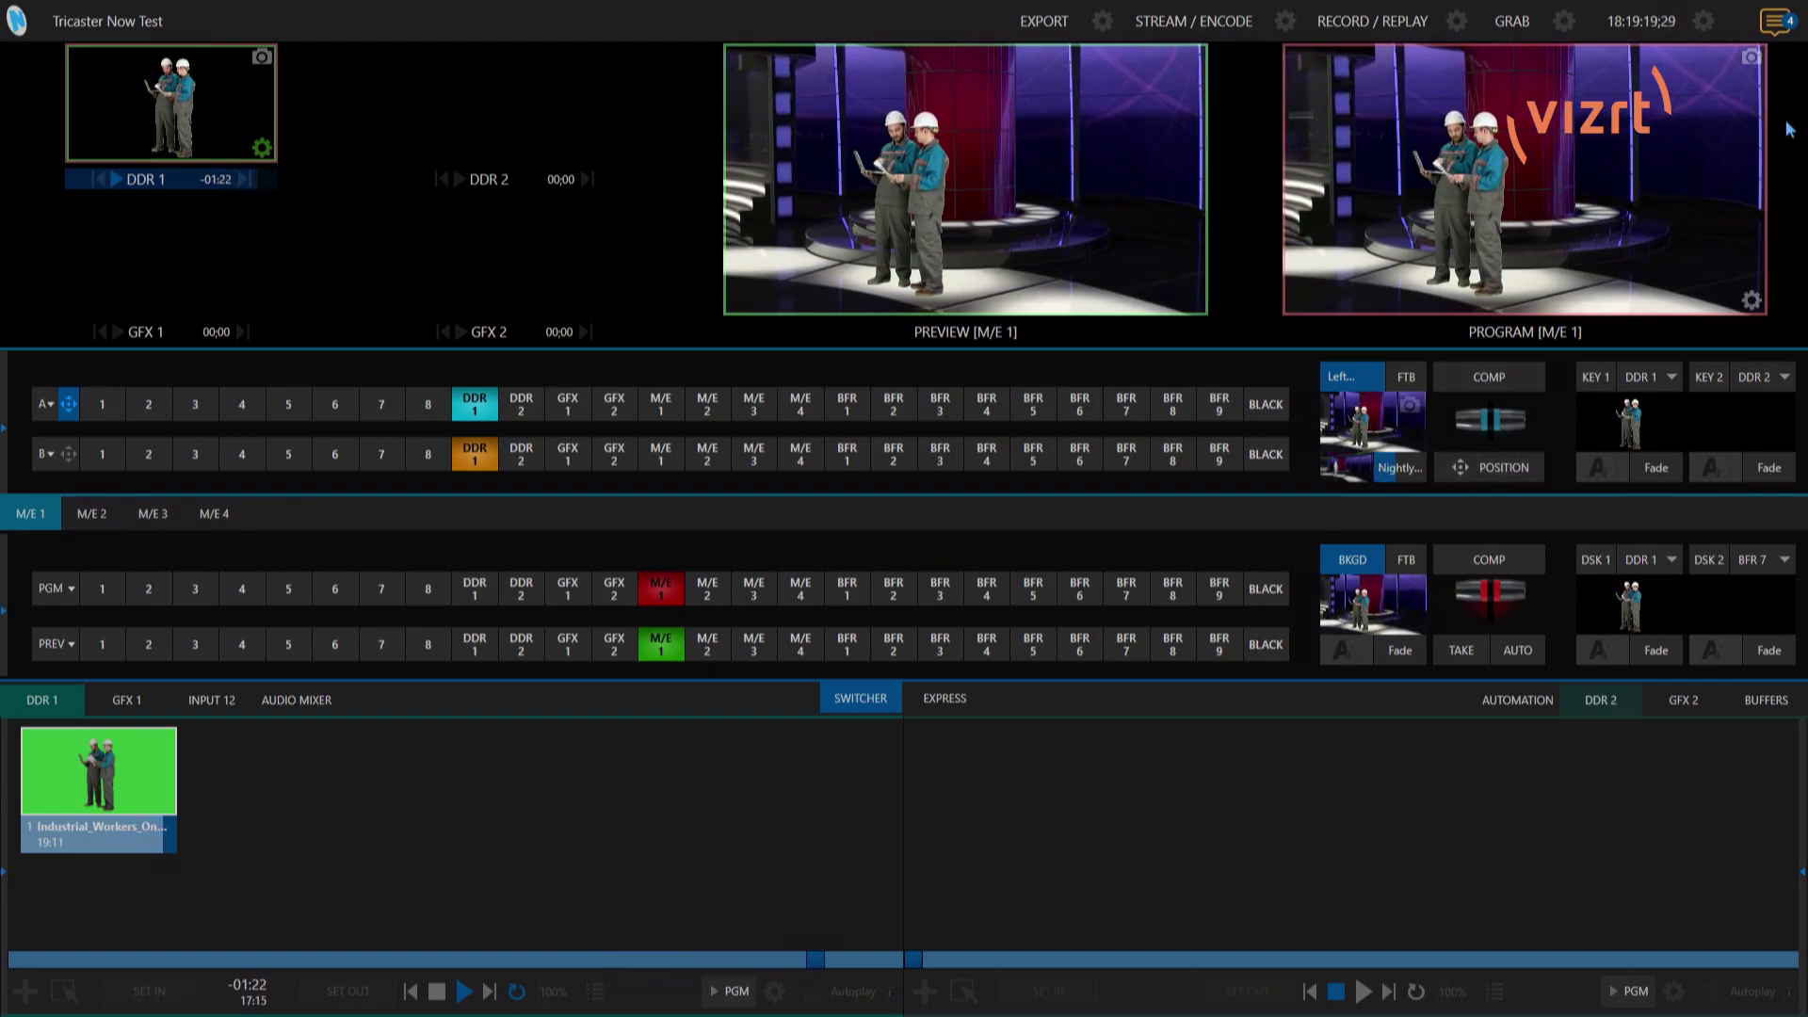
left_click(1752, 302)
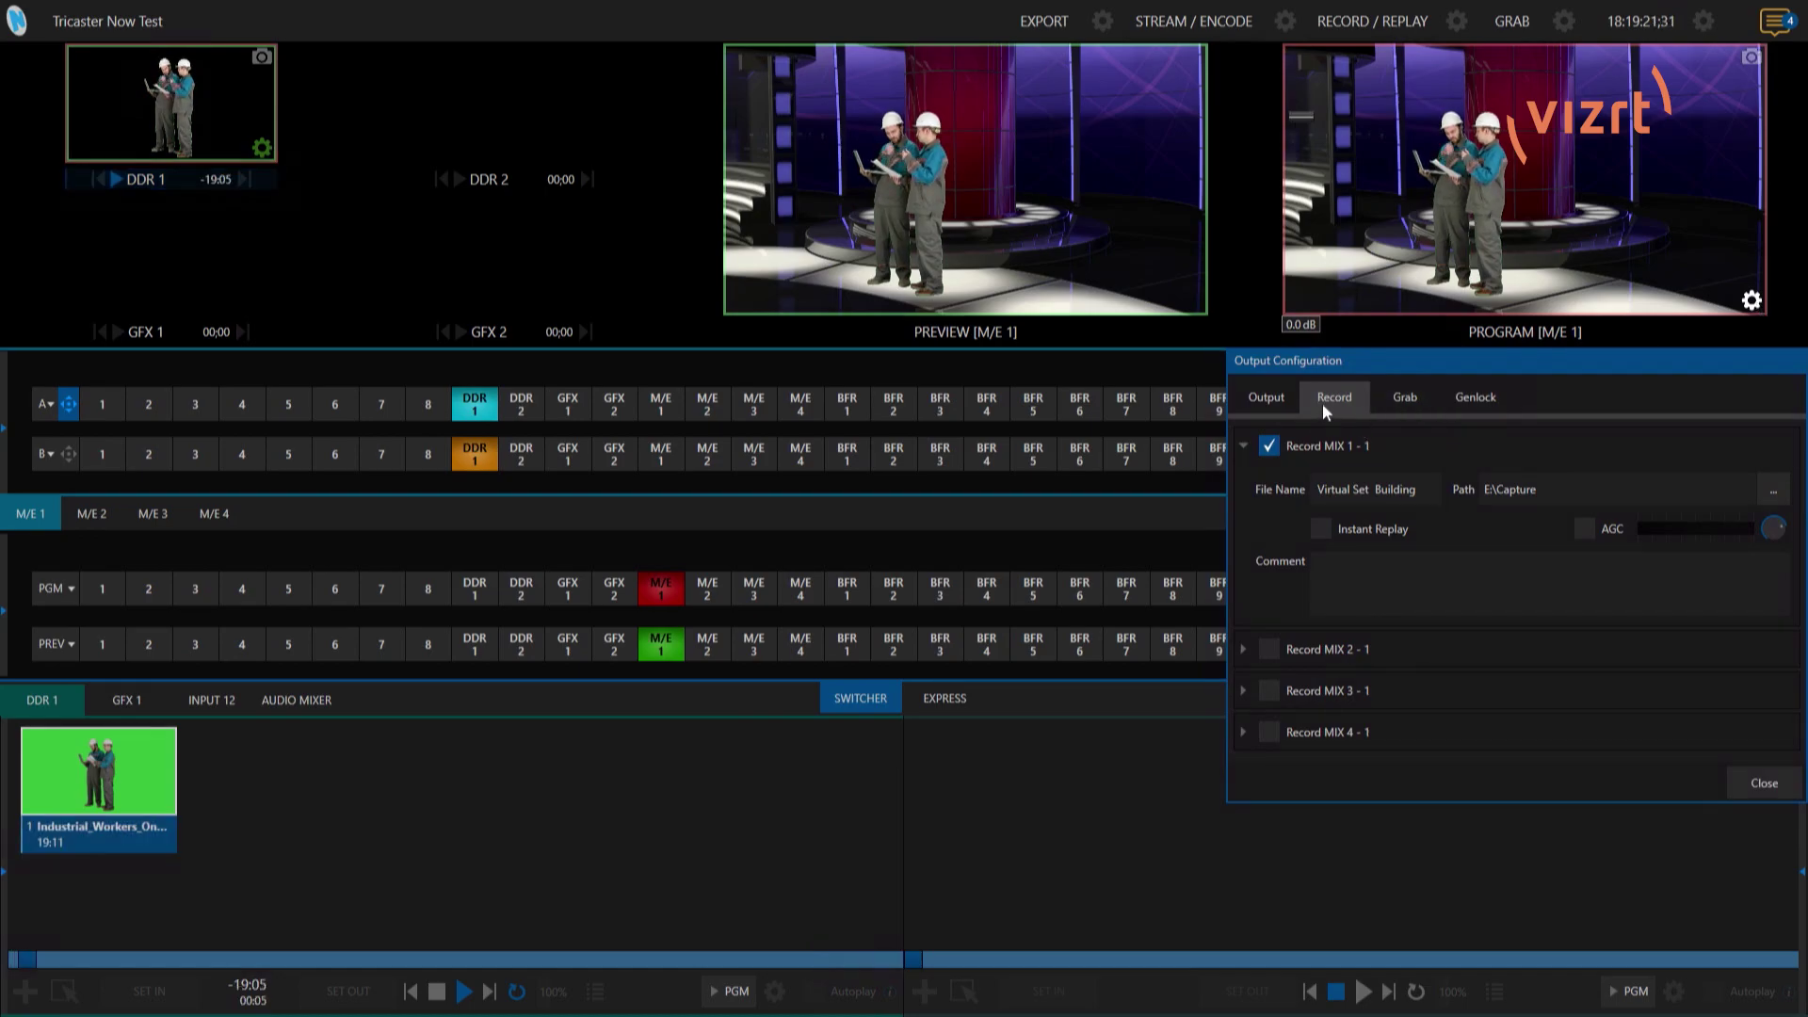
left_click(1759, 782)
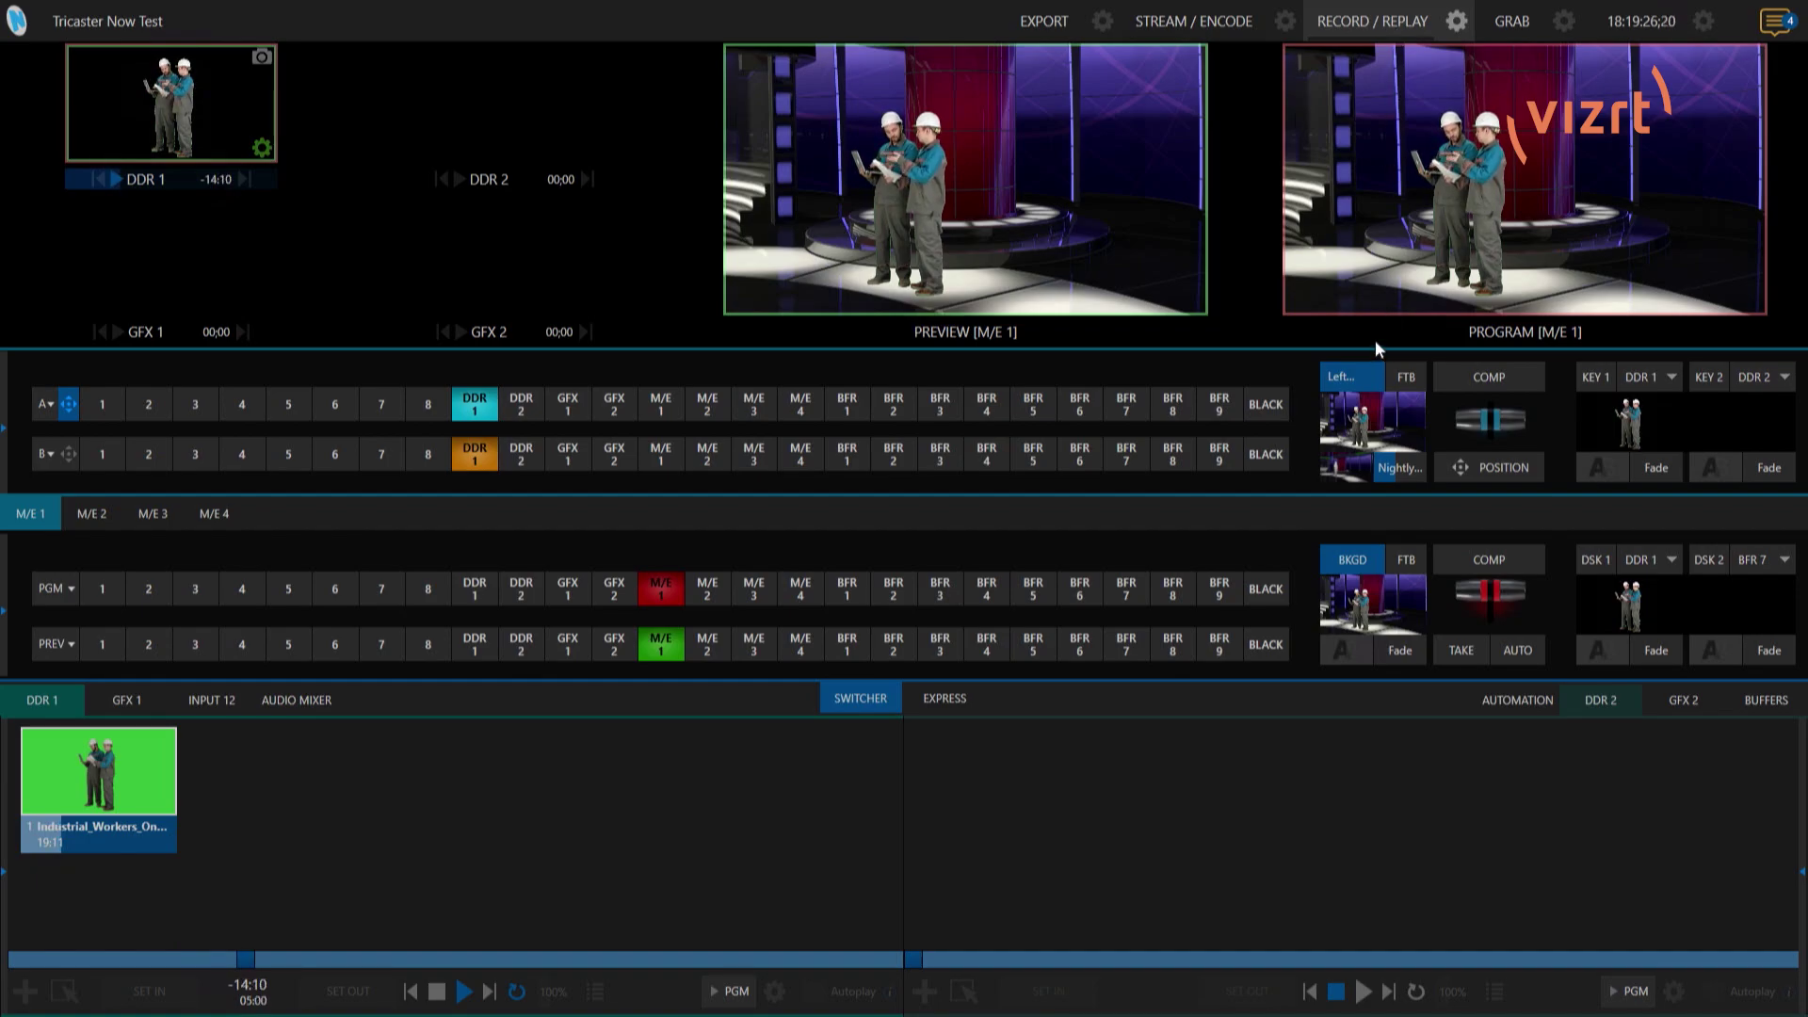
- Record the program output of the keyed workers, stopping the recording at 12:26
left_click(1372, 21)
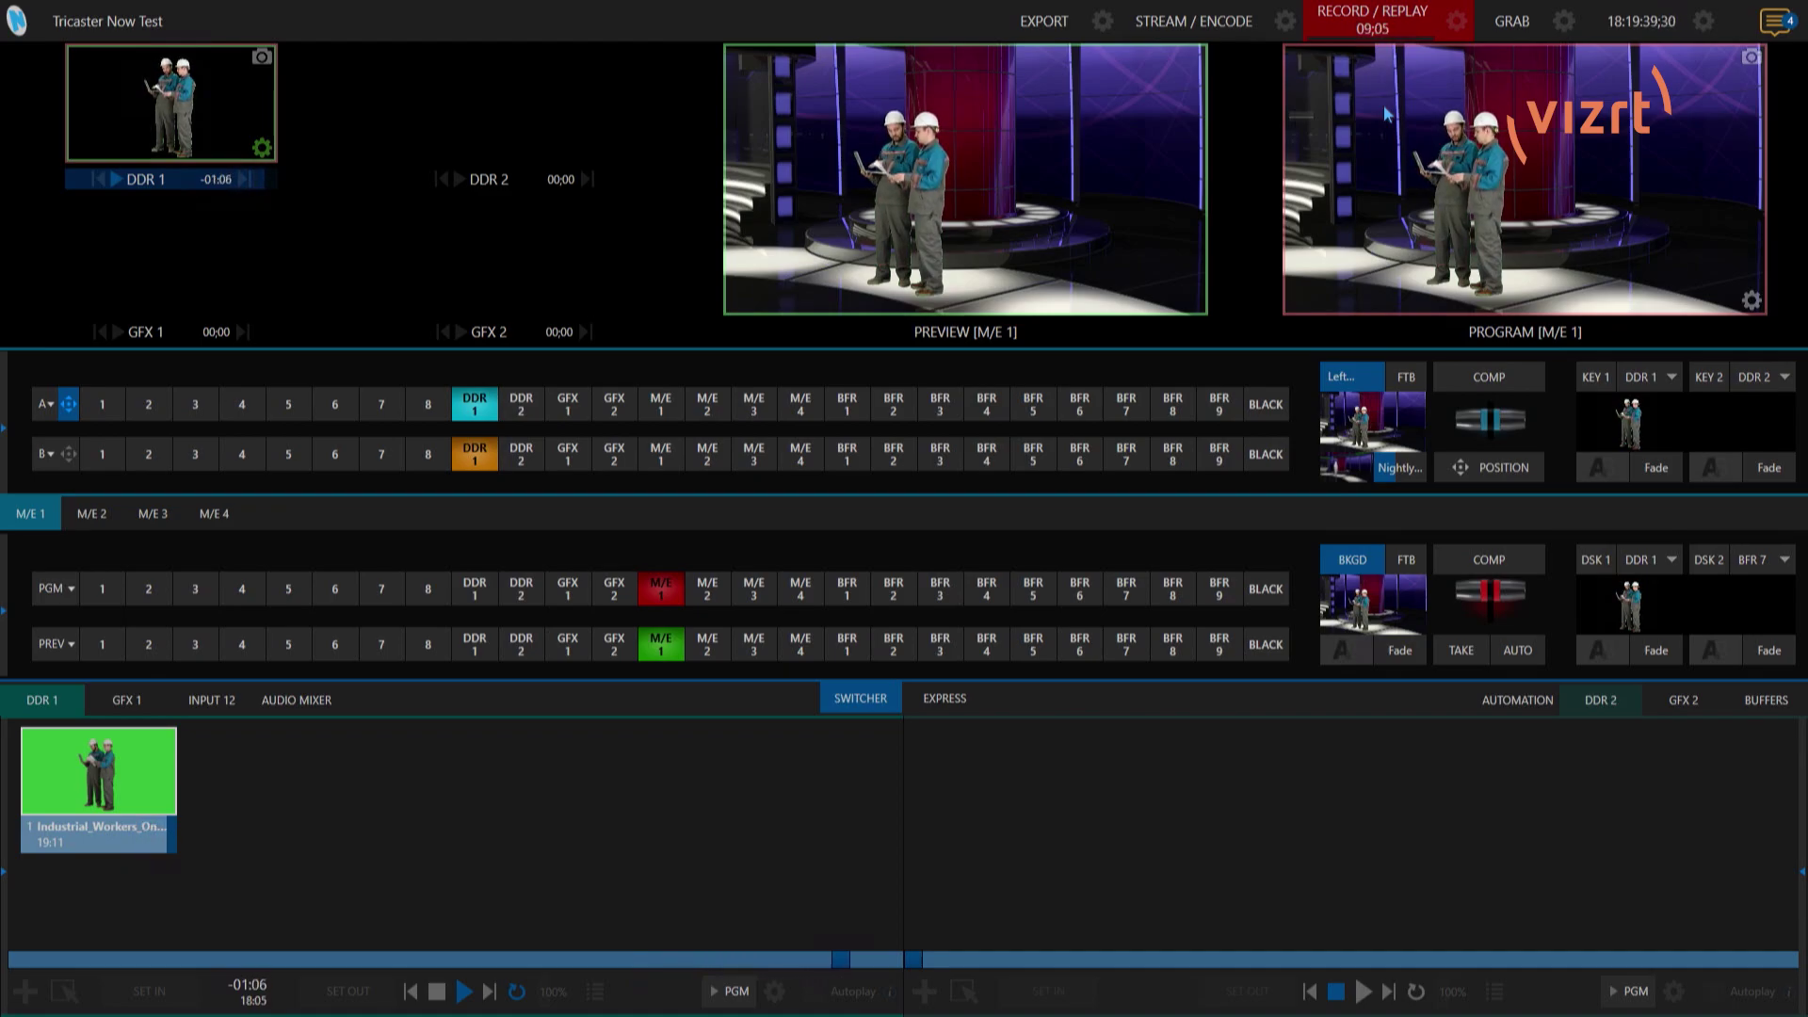
left_click(1387, 26)
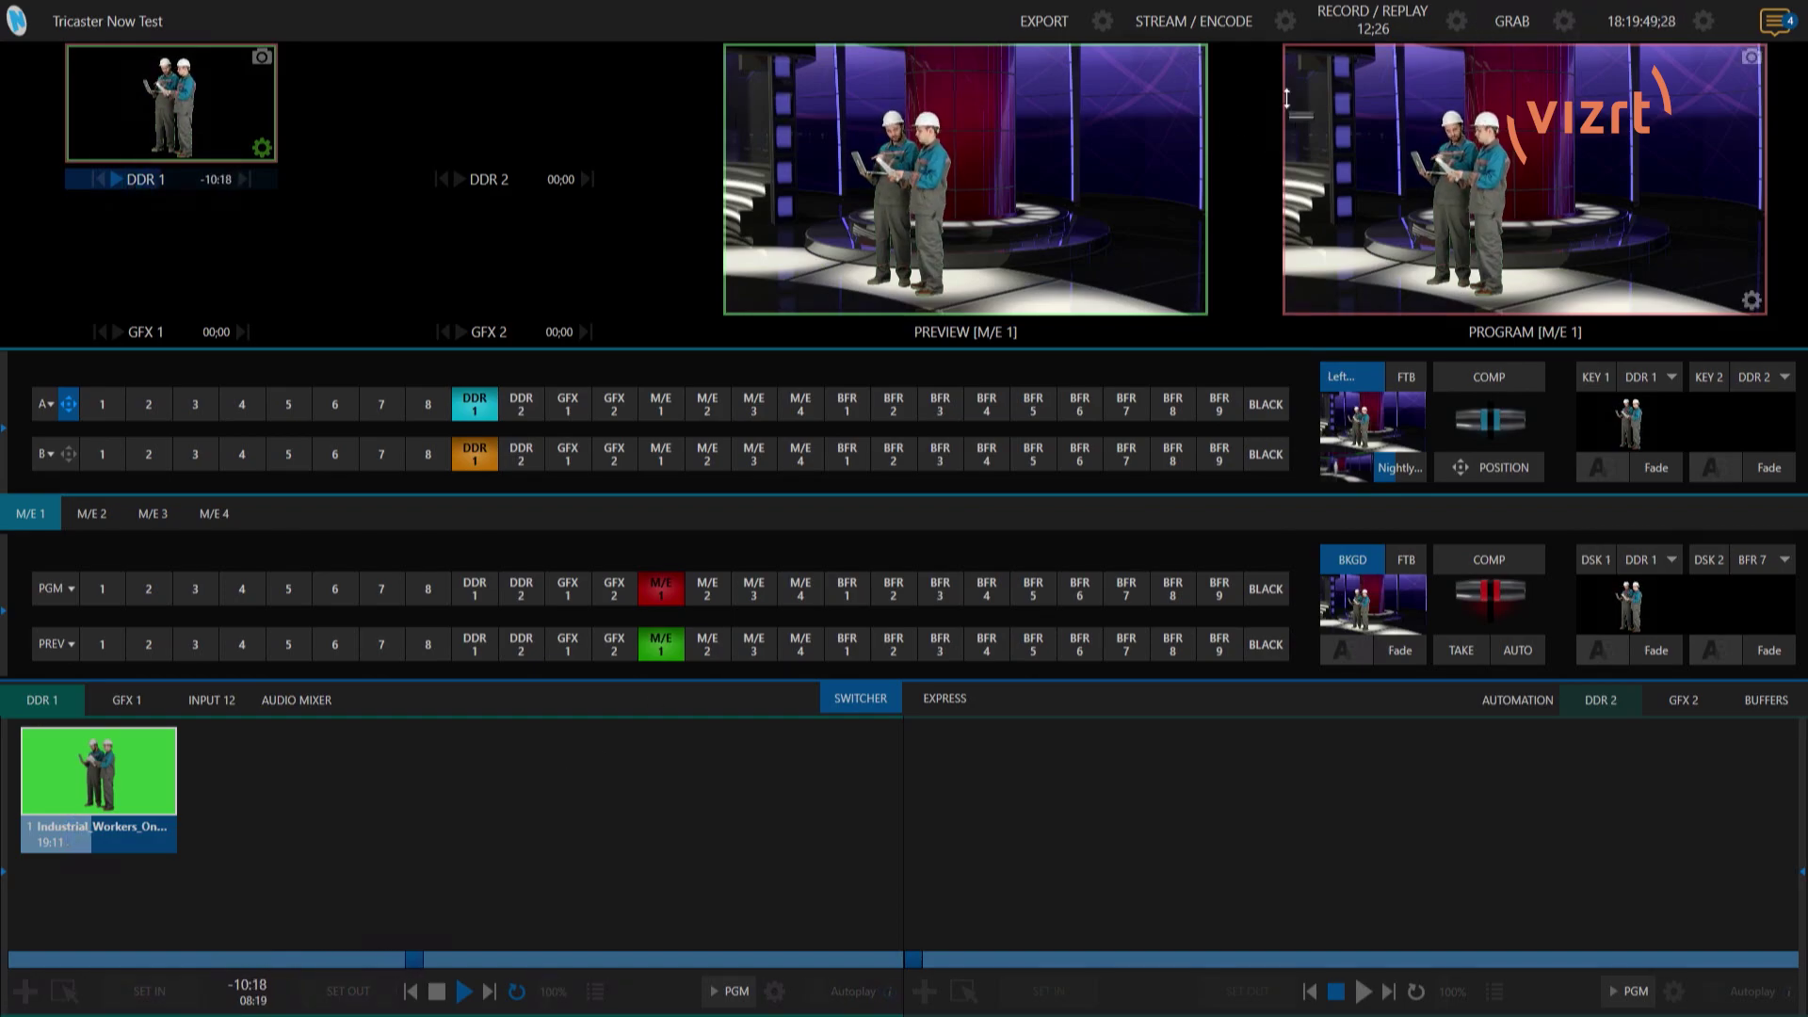
- Verify the Export Media File preset is M4V (H.264) to Downloads, leaving it unchanged, then open Export Media
left_click(1106, 23)
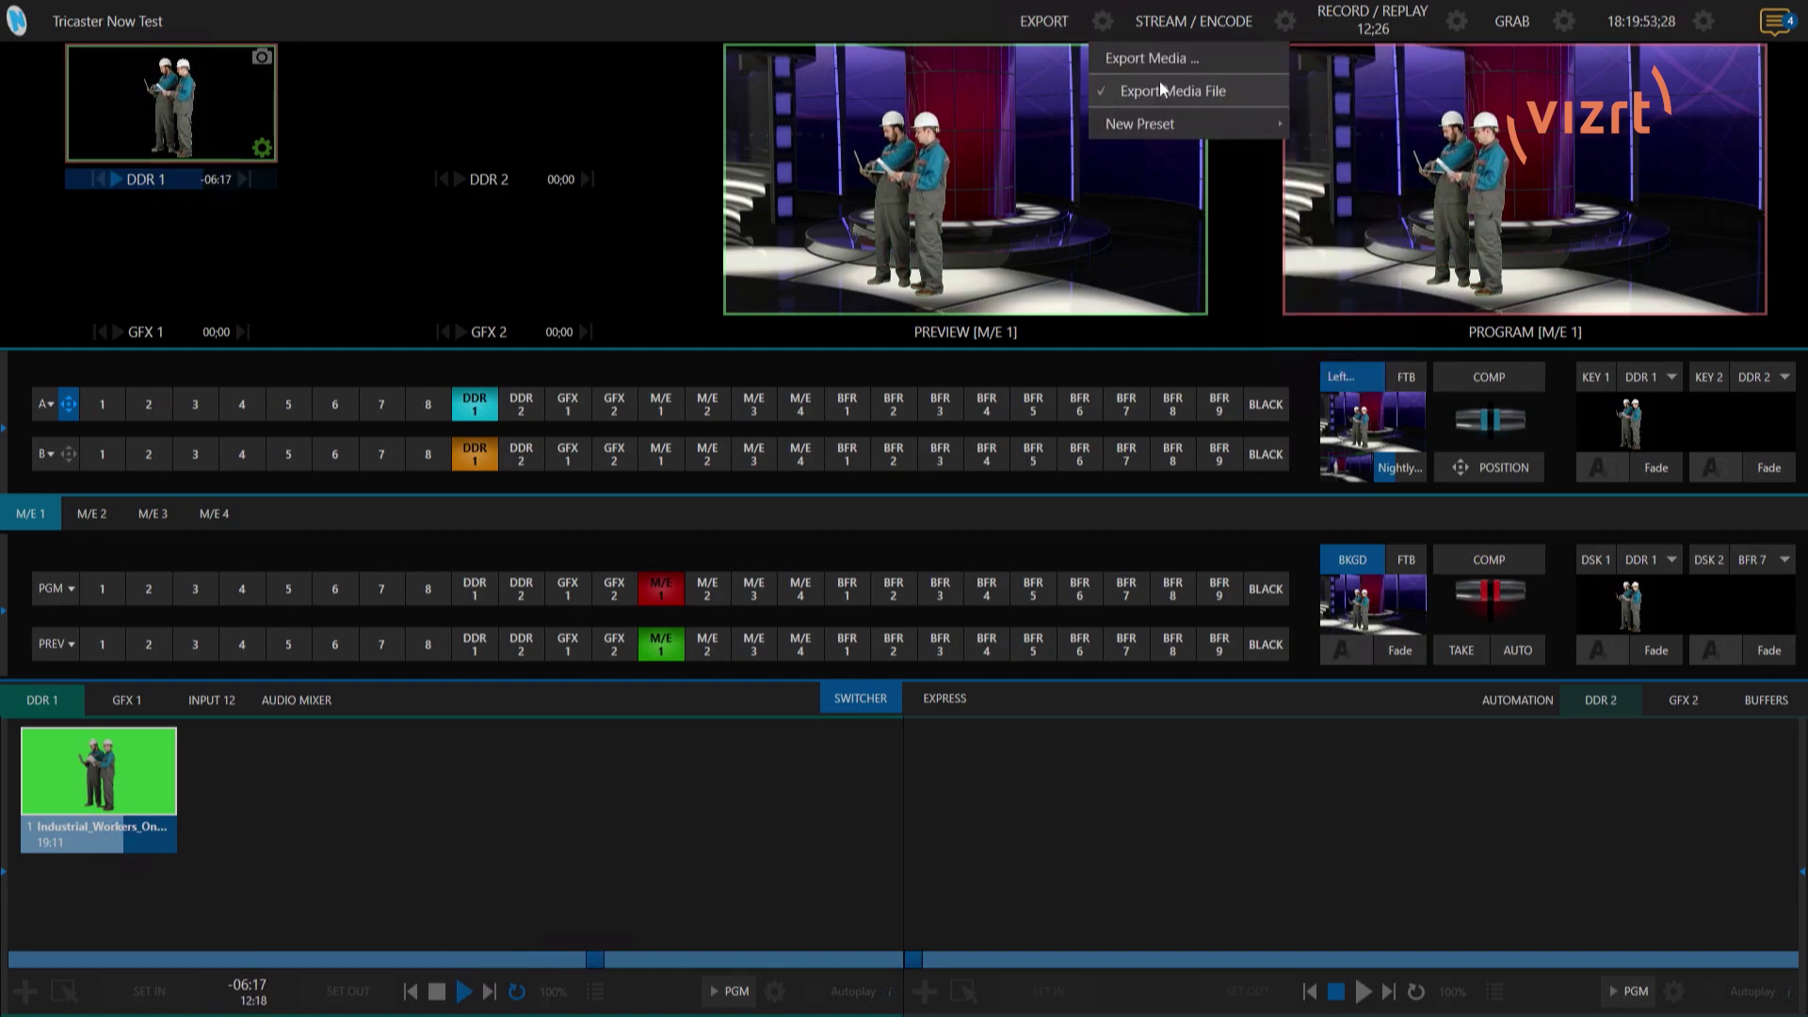
mouse_move(1194, 89)
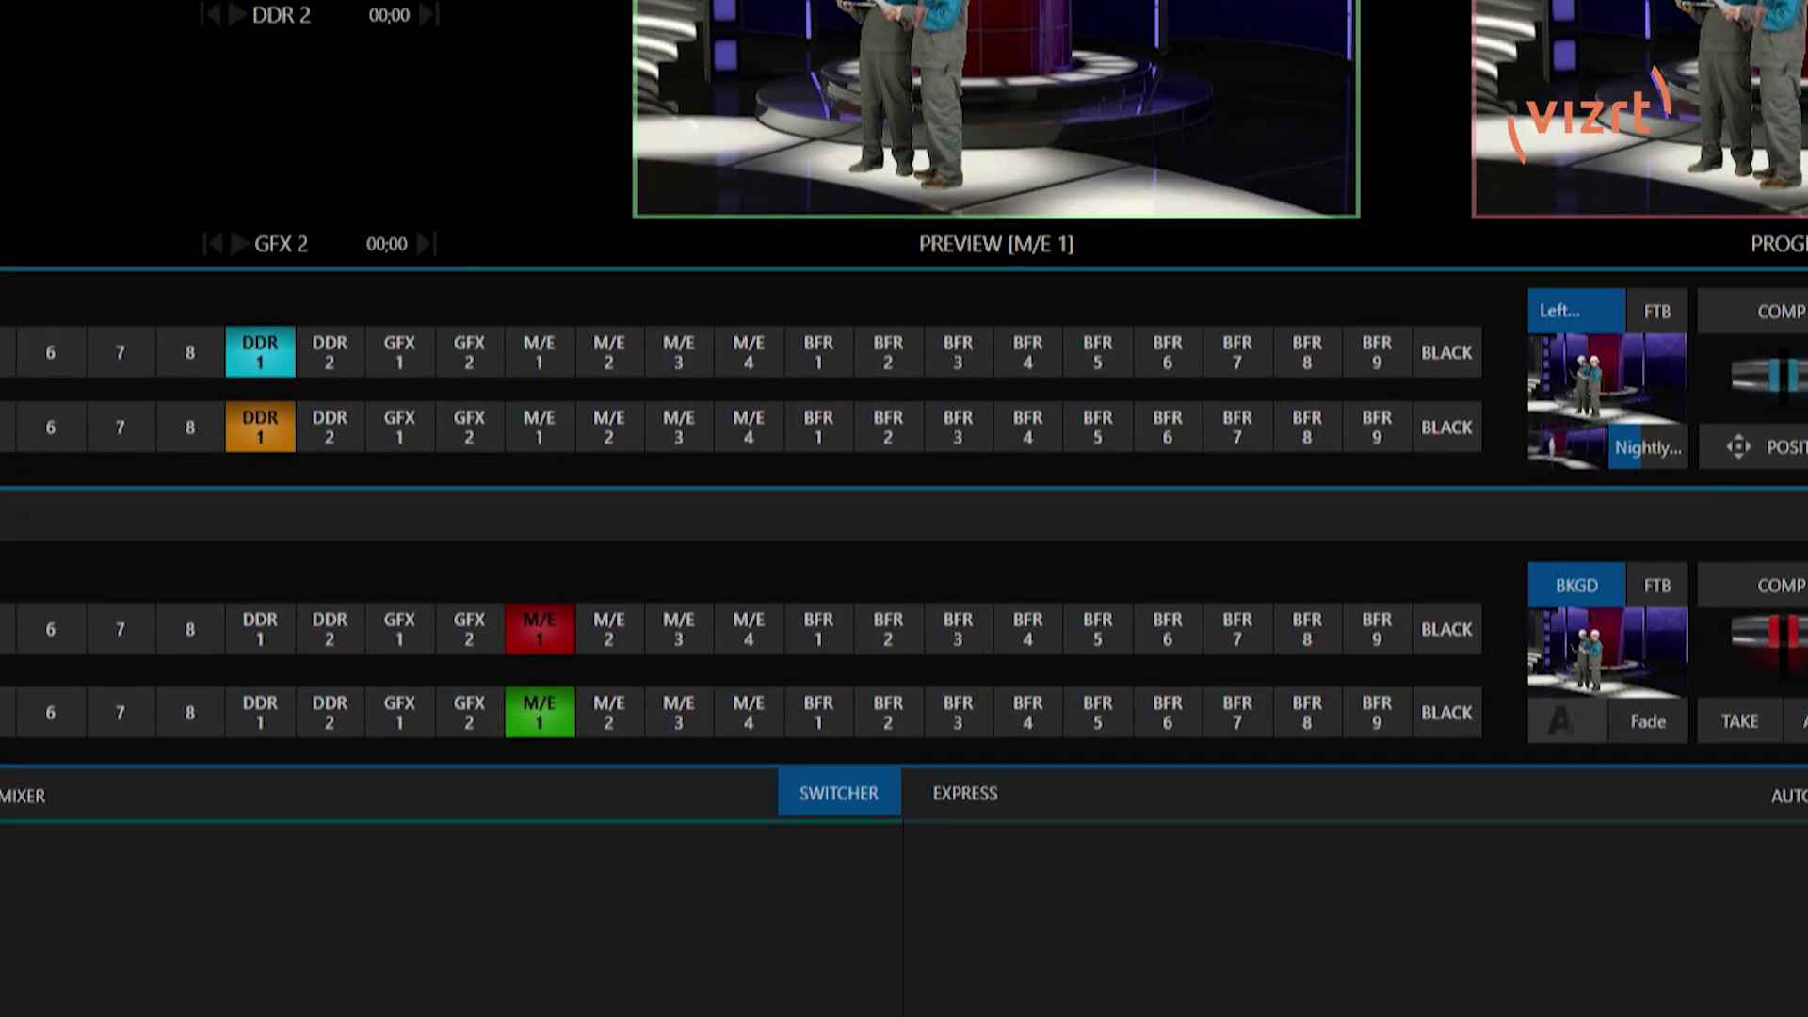
left_click(1250, 92)
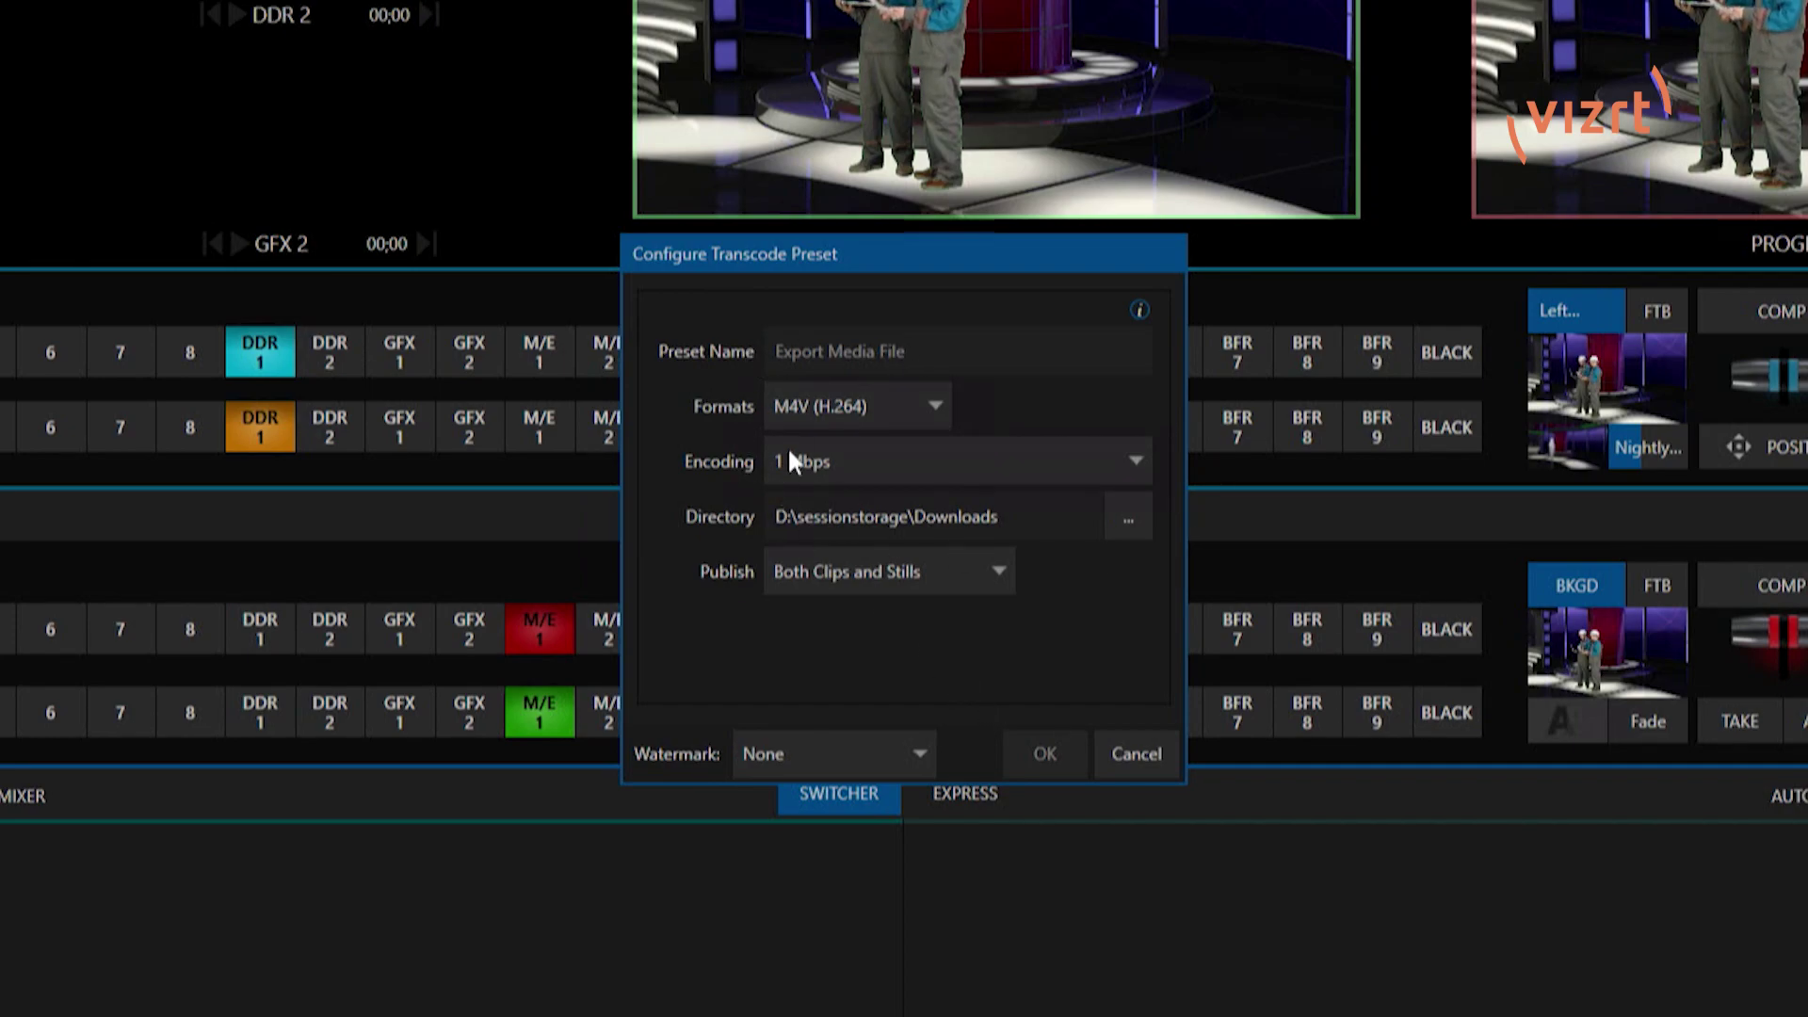
left_click(913, 411)
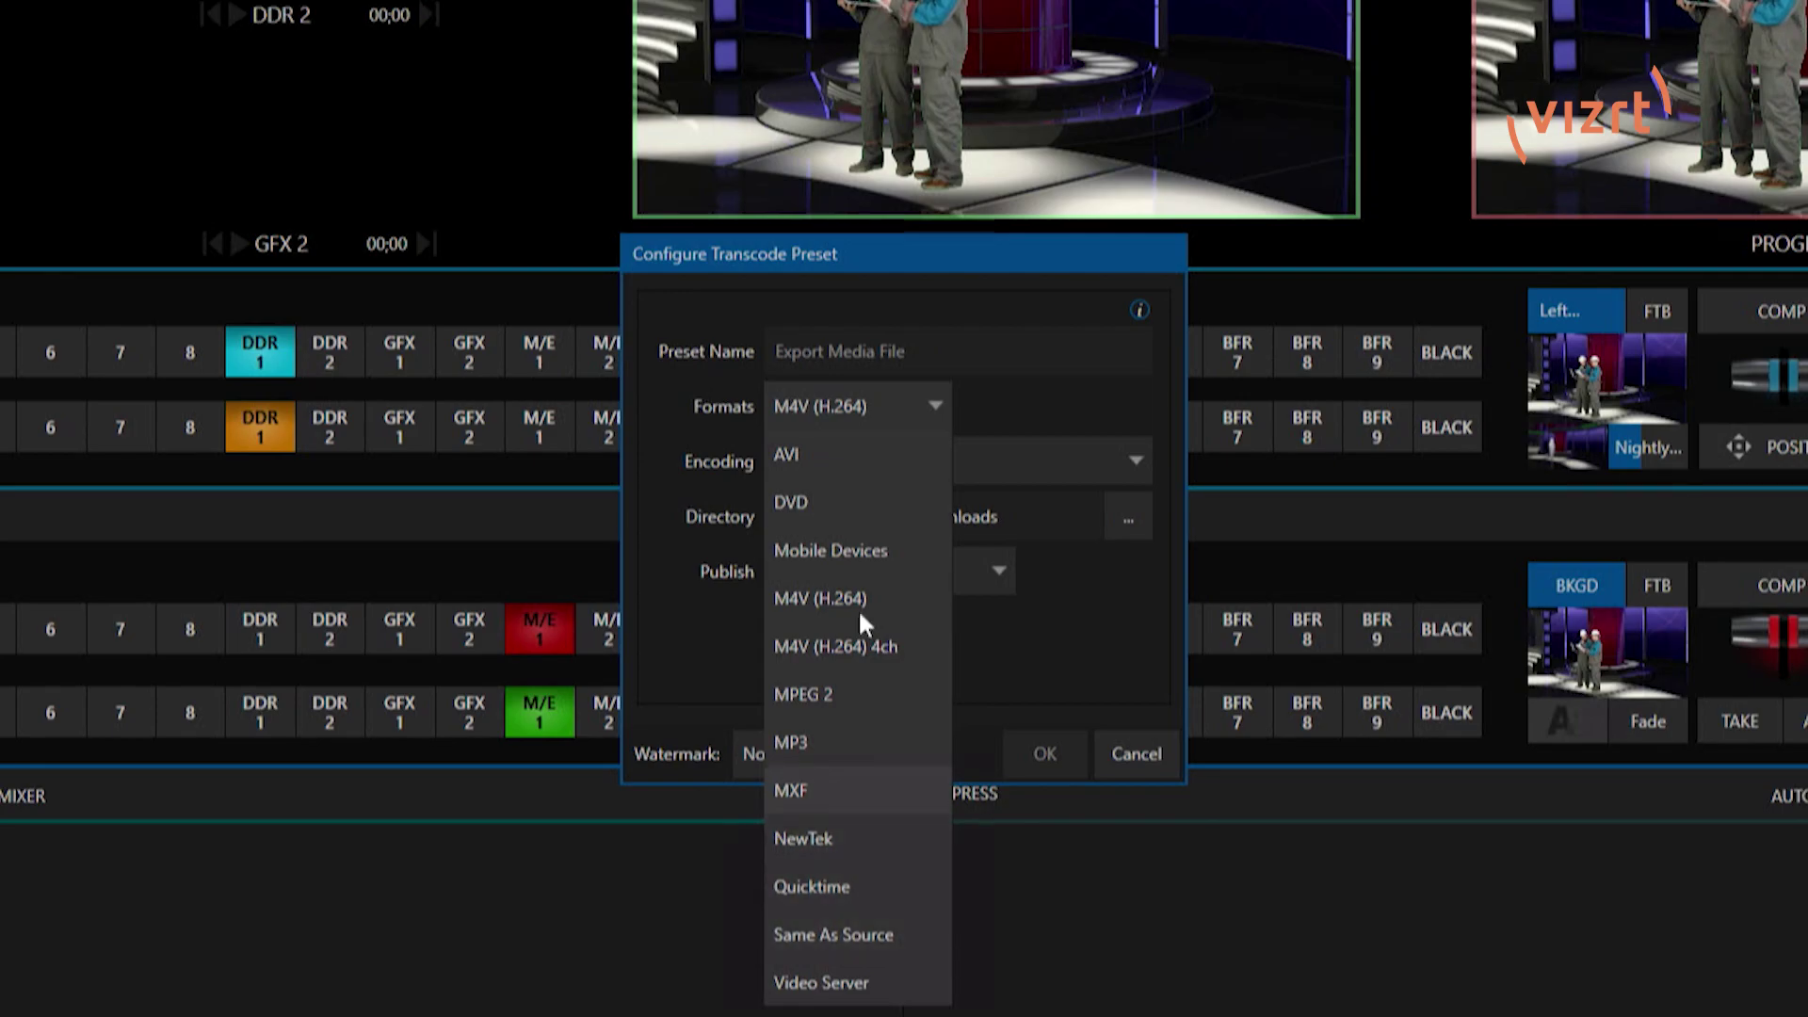
left_click(1048, 395)
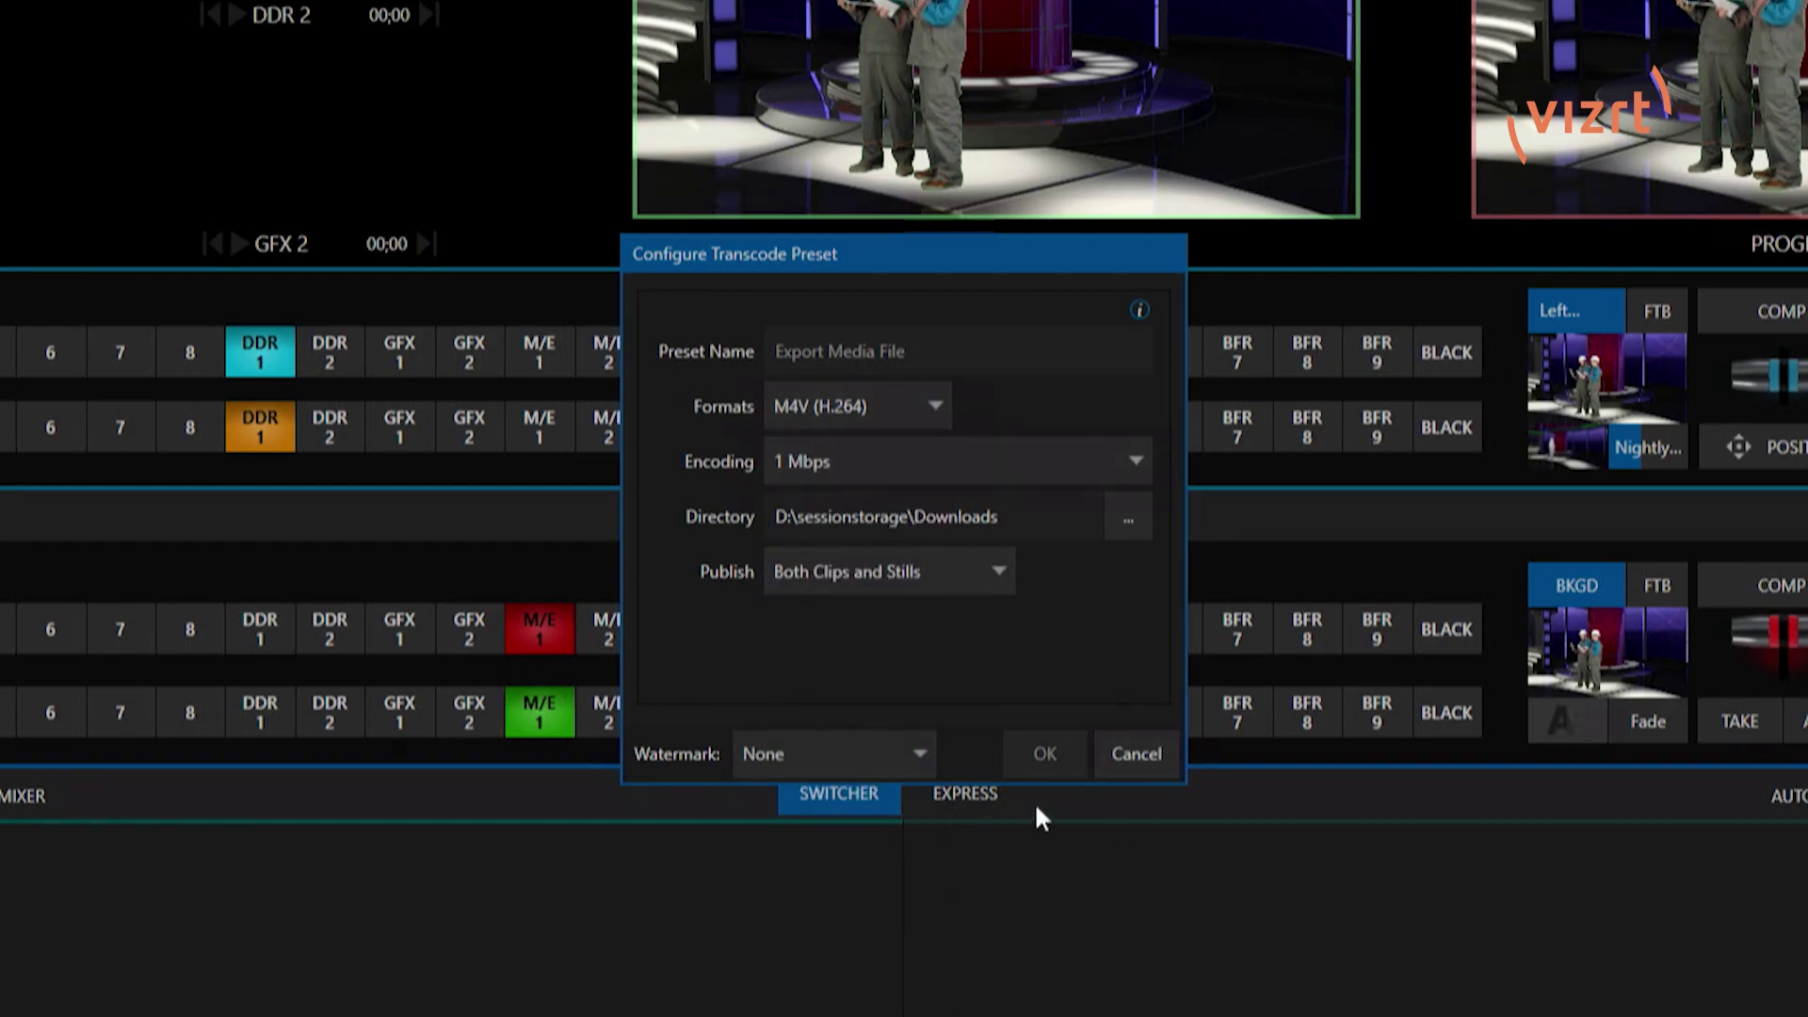
left_click(1137, 759)
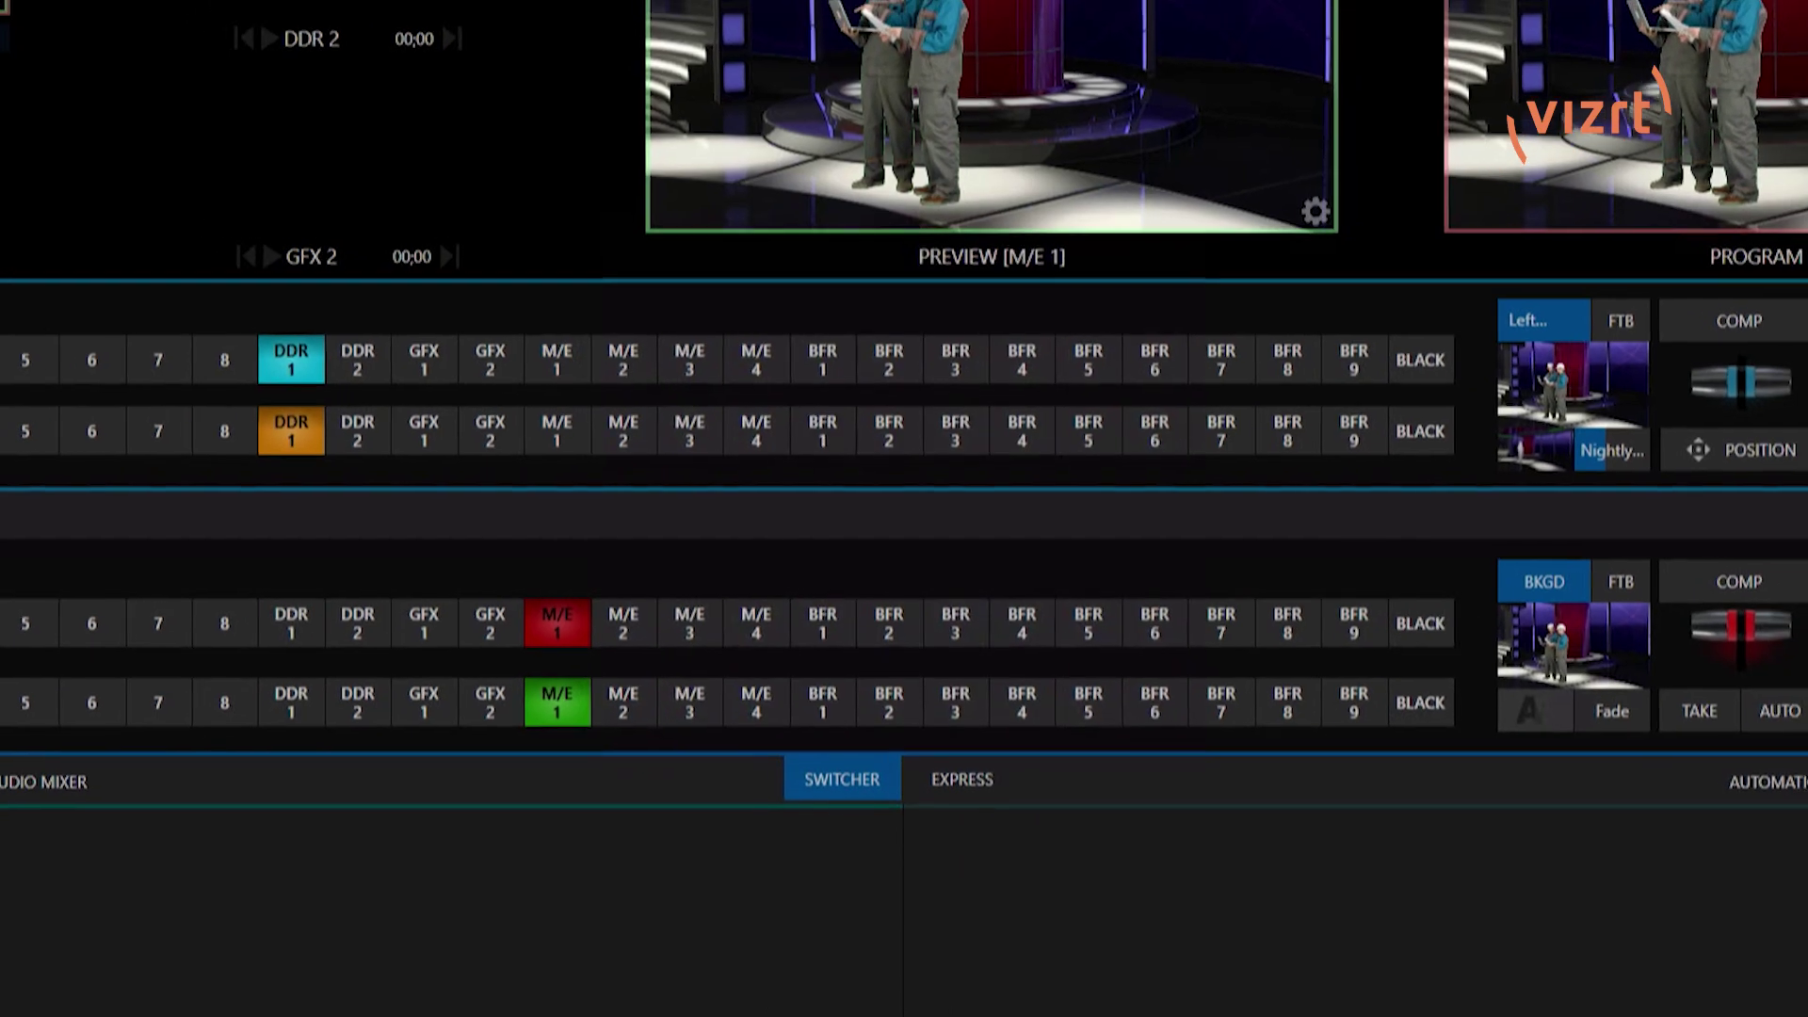
left_click(1044, 21)
- Queue the 12:26 Virtual Set Building clip in the Export Media list
left_click(1138, 59)
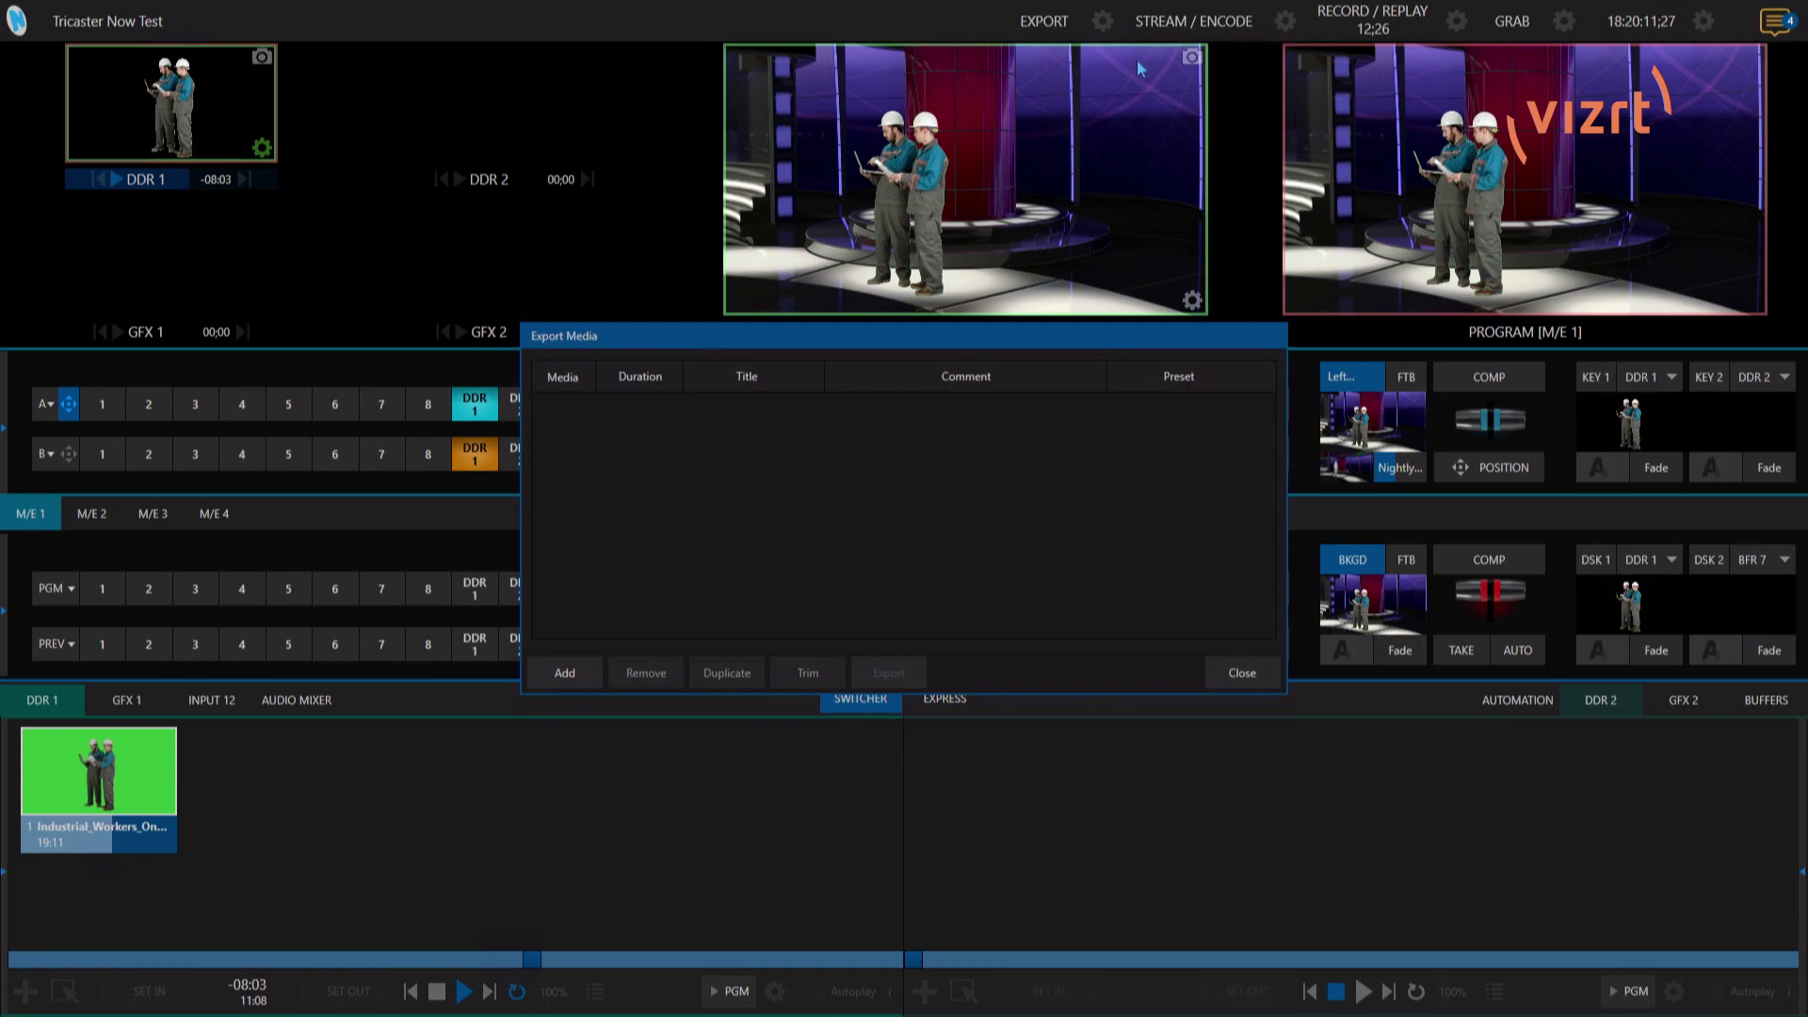
left_click(578, 678)
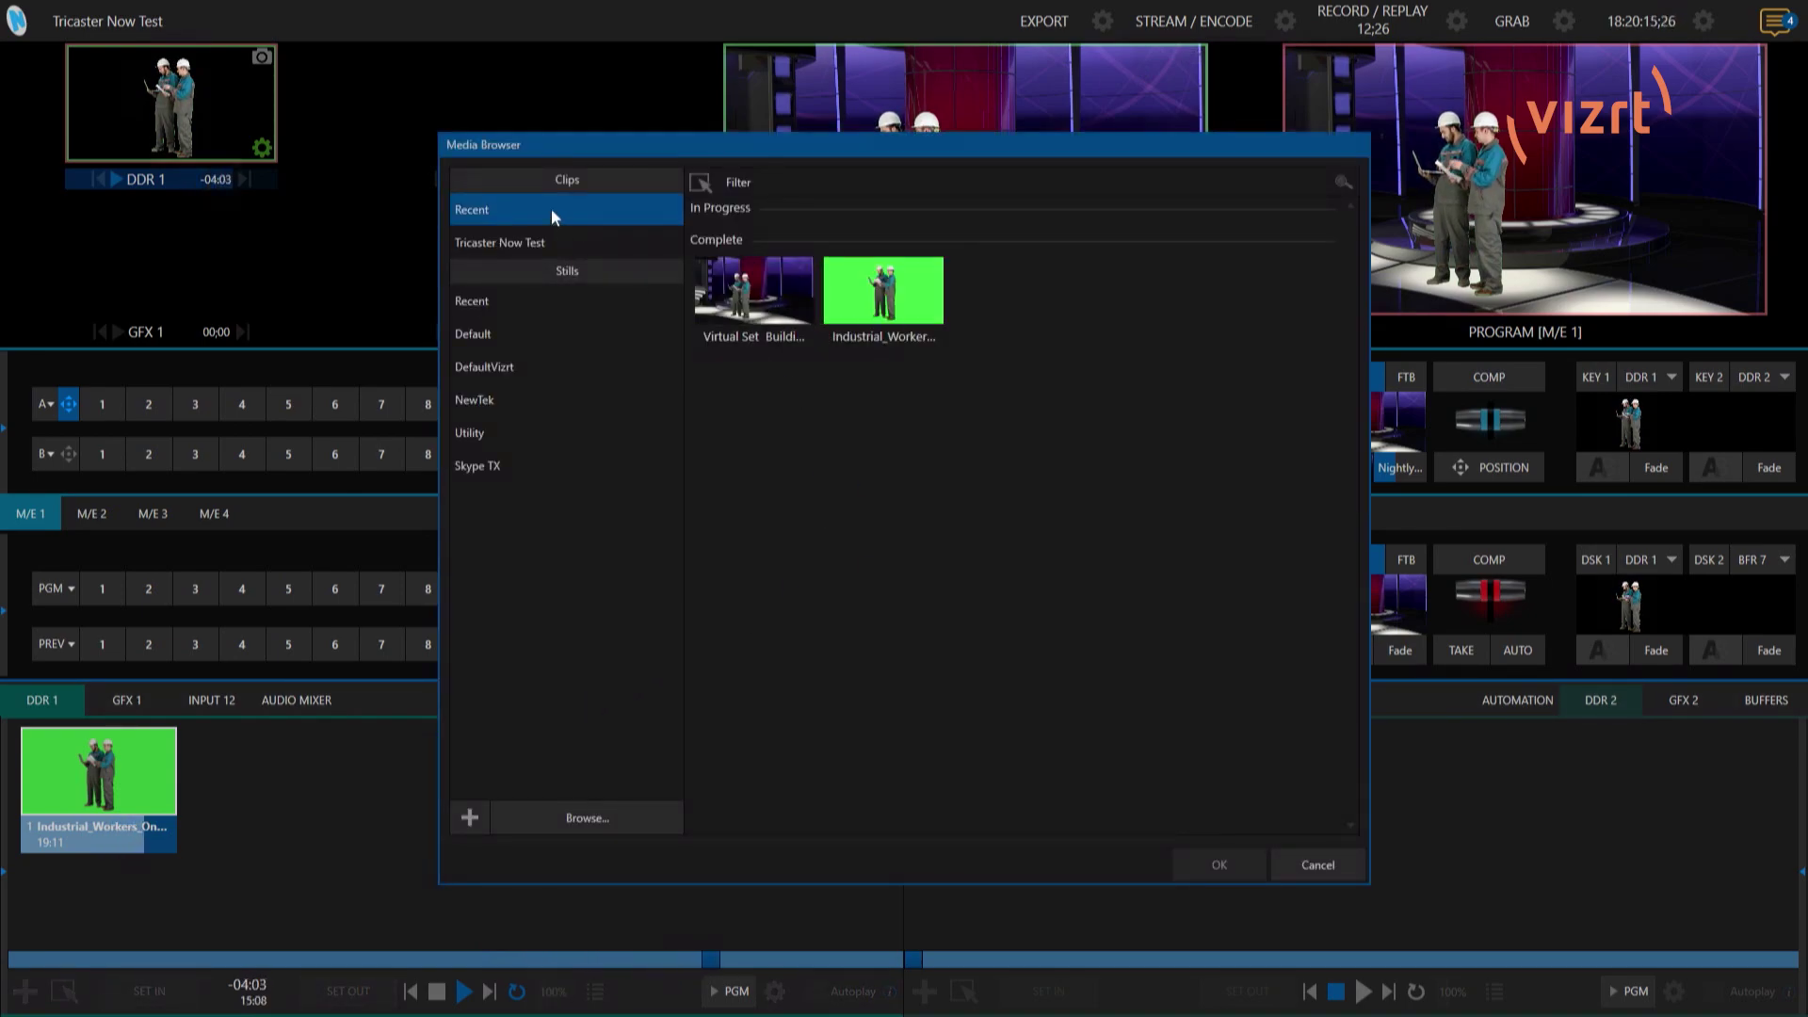
left_click(783, 288)
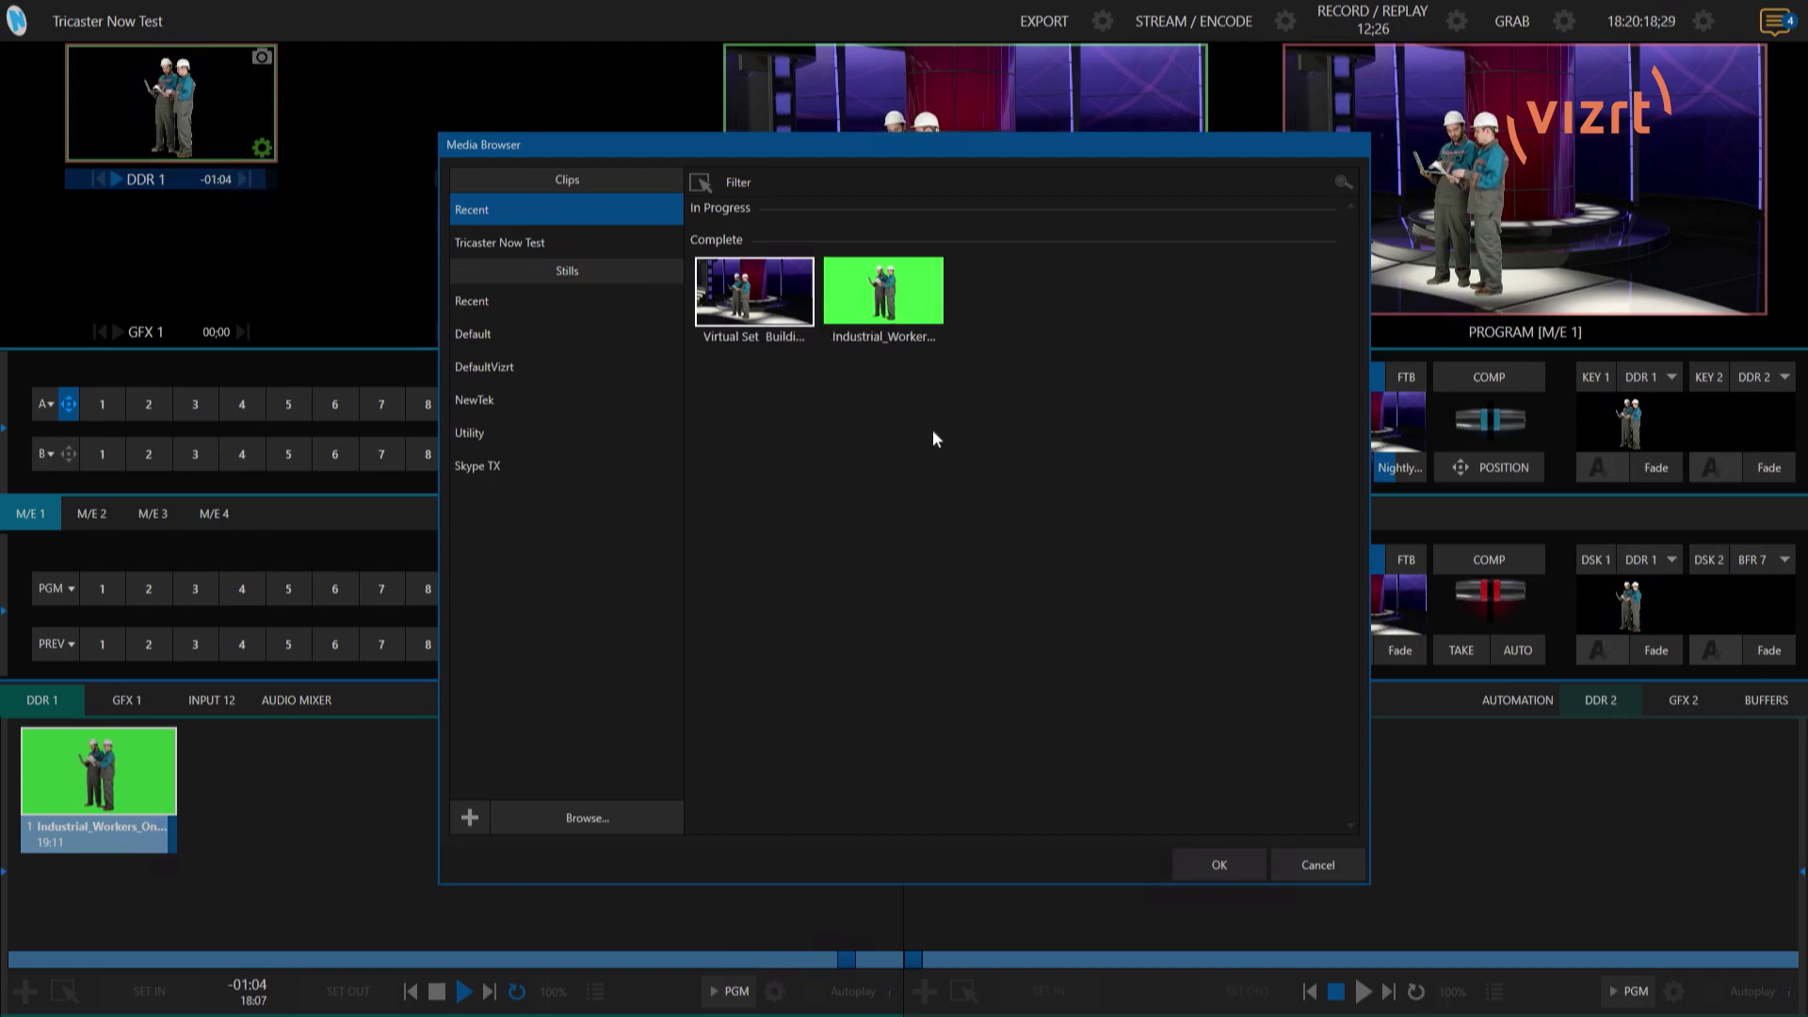
left_click(1219, 863)
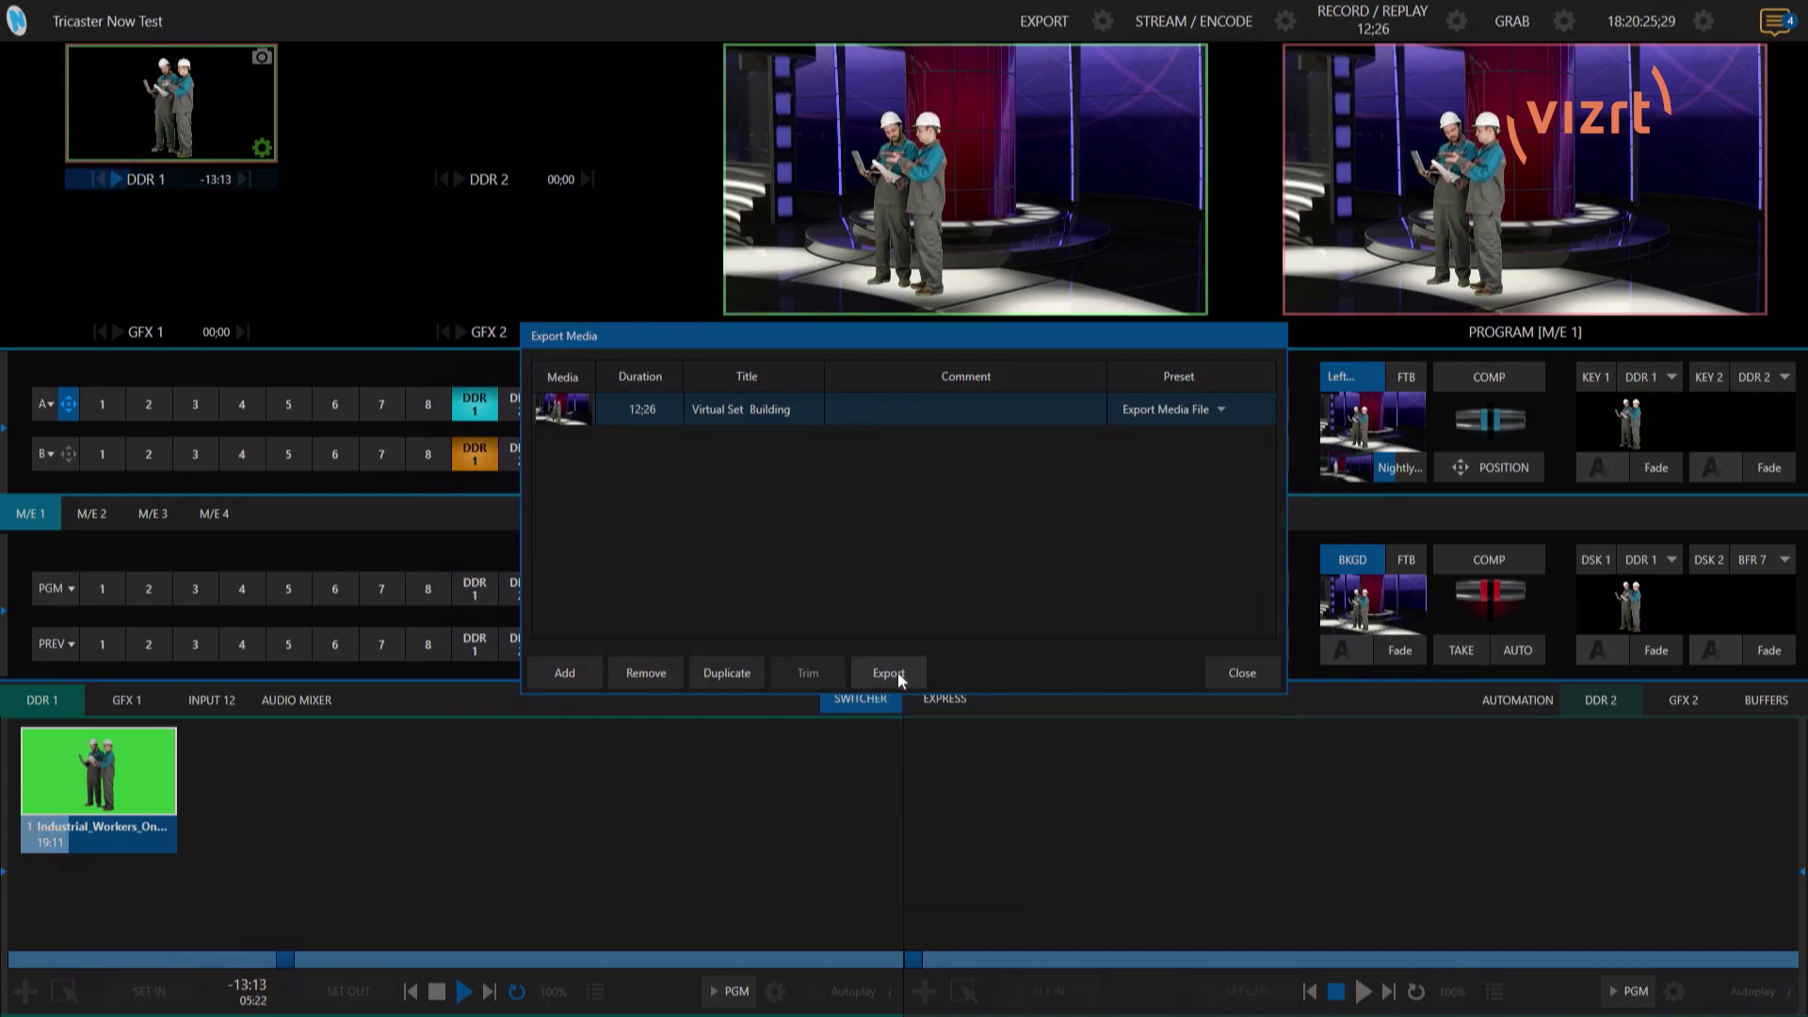
- Point the Export Media File preset at D:\sessionstorage\Uploads and export the clip as M4V (H.264)
left_click(1103, 22)
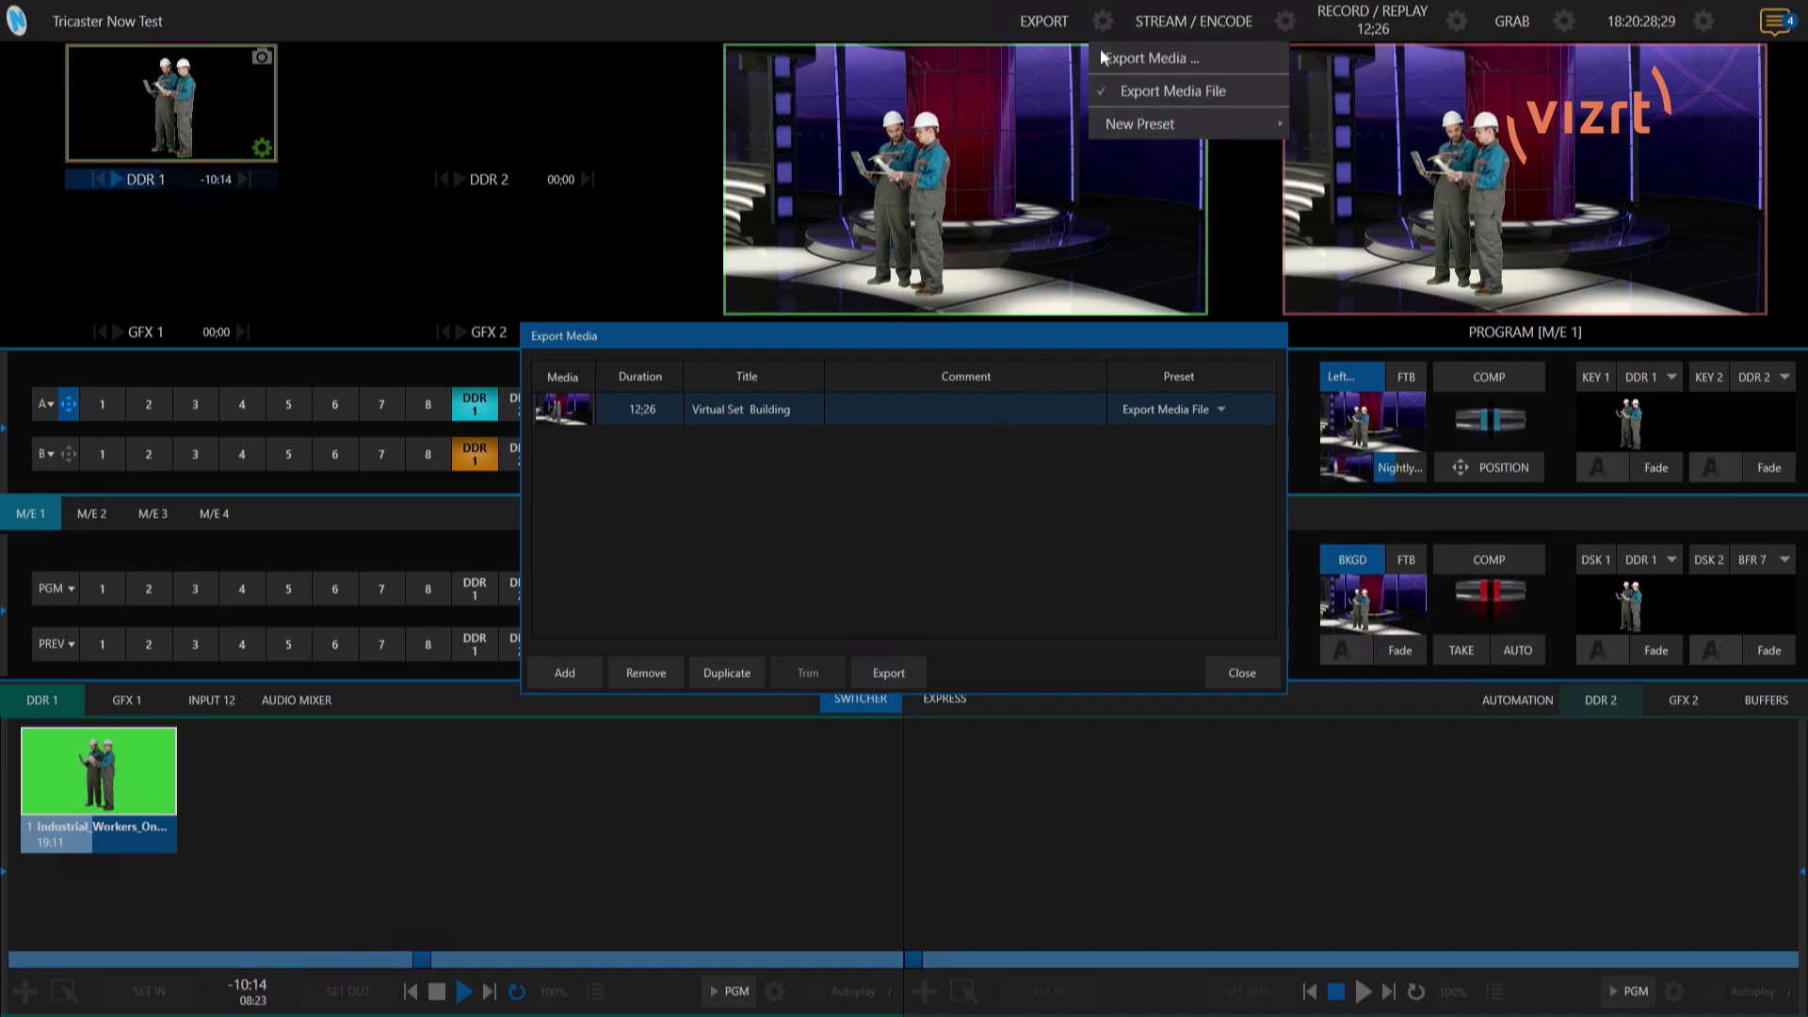
left_click(1250, 91)
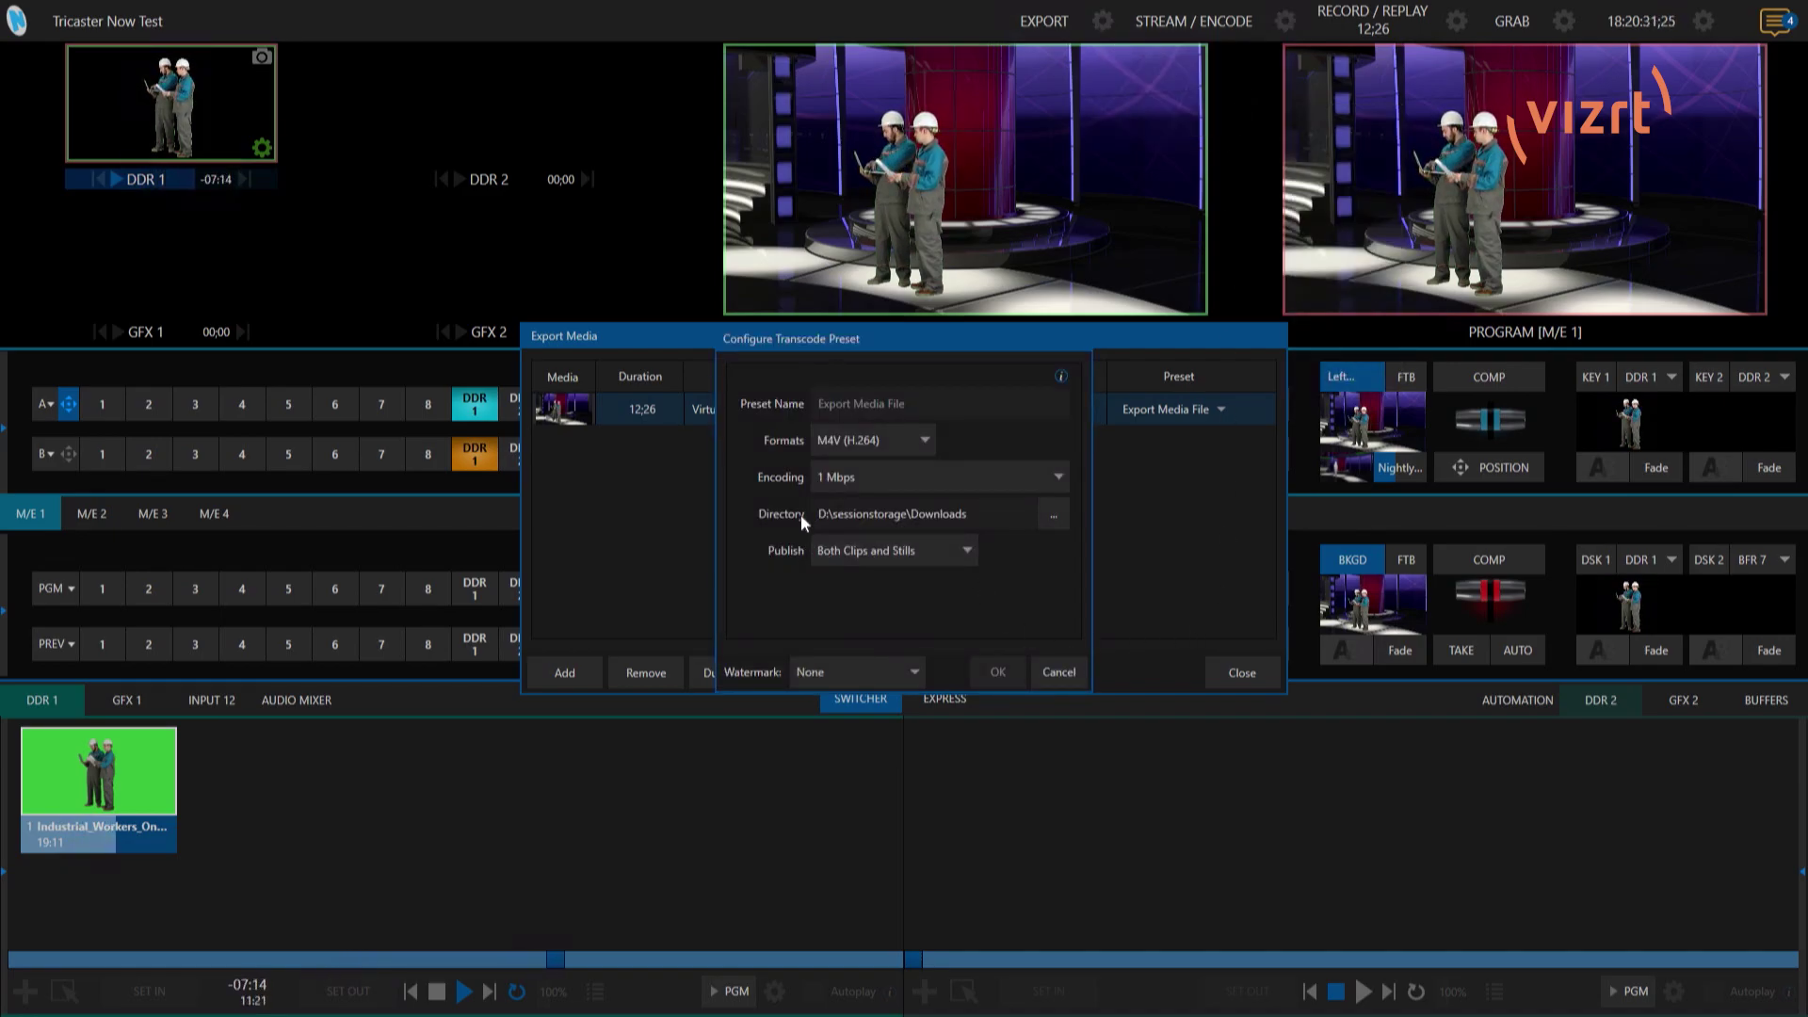
left_click(1056, 514)
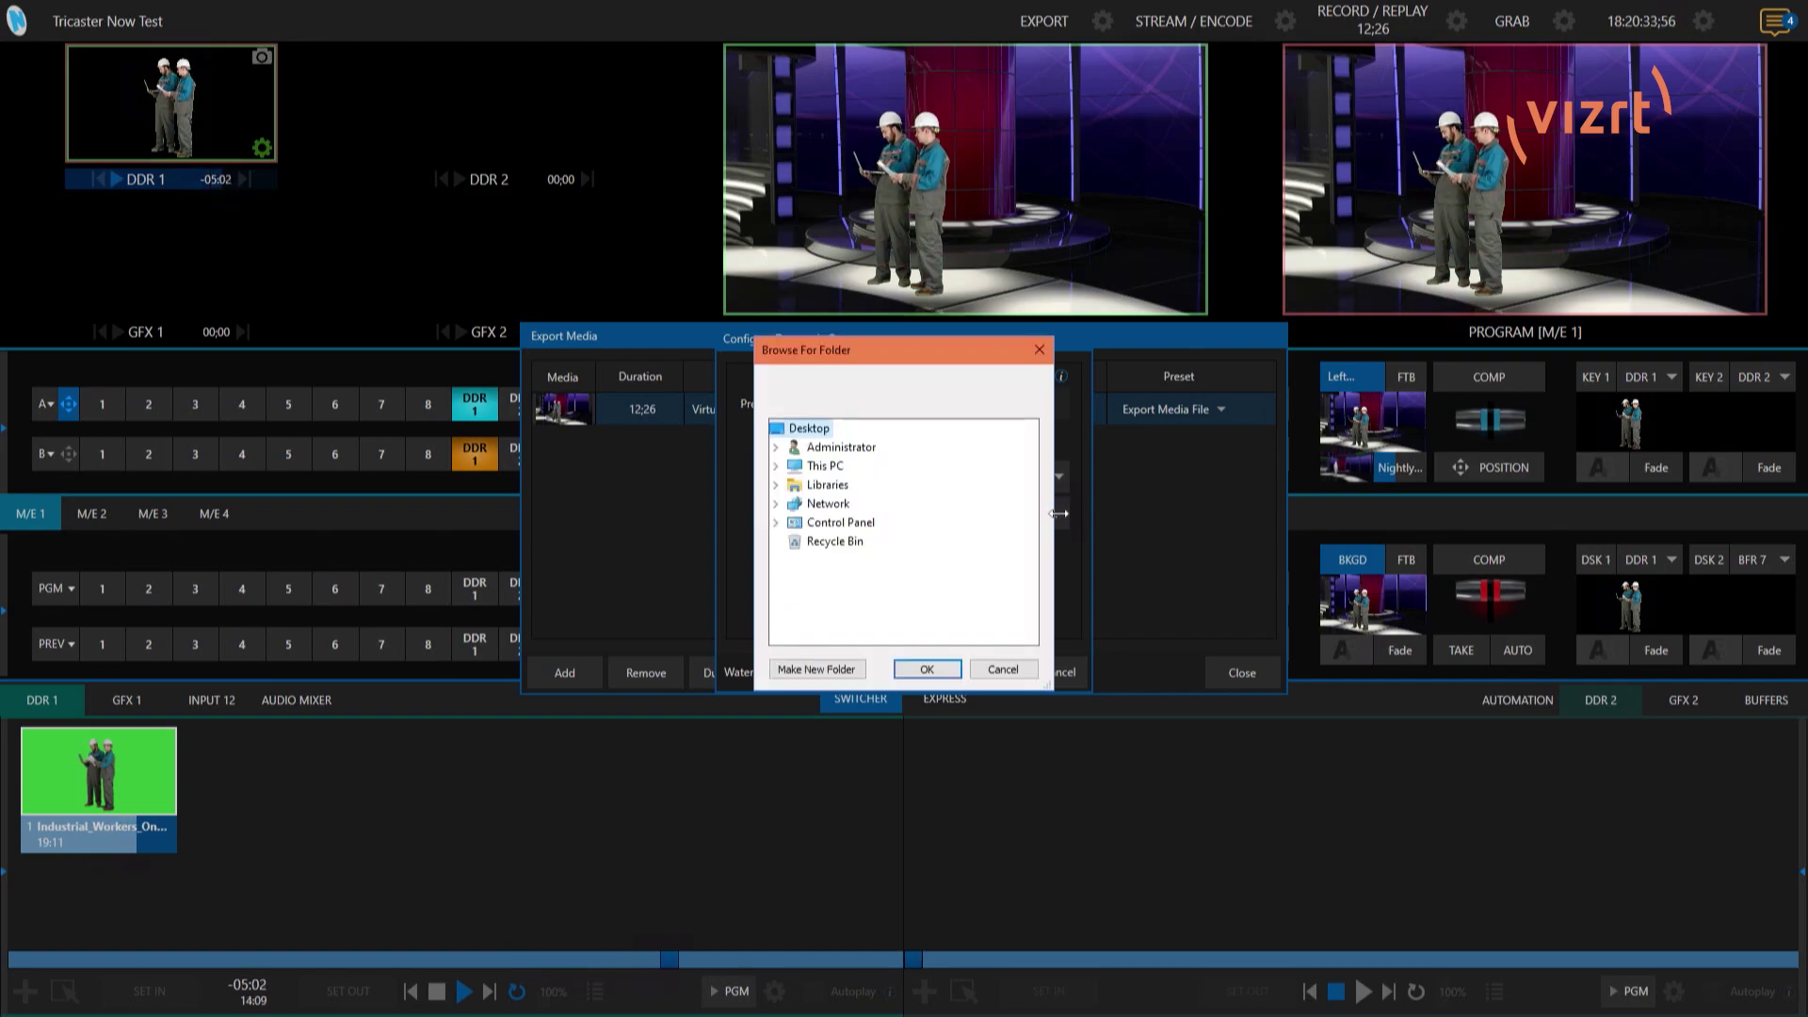
left_click(775, 468)
left_click(871, 599)
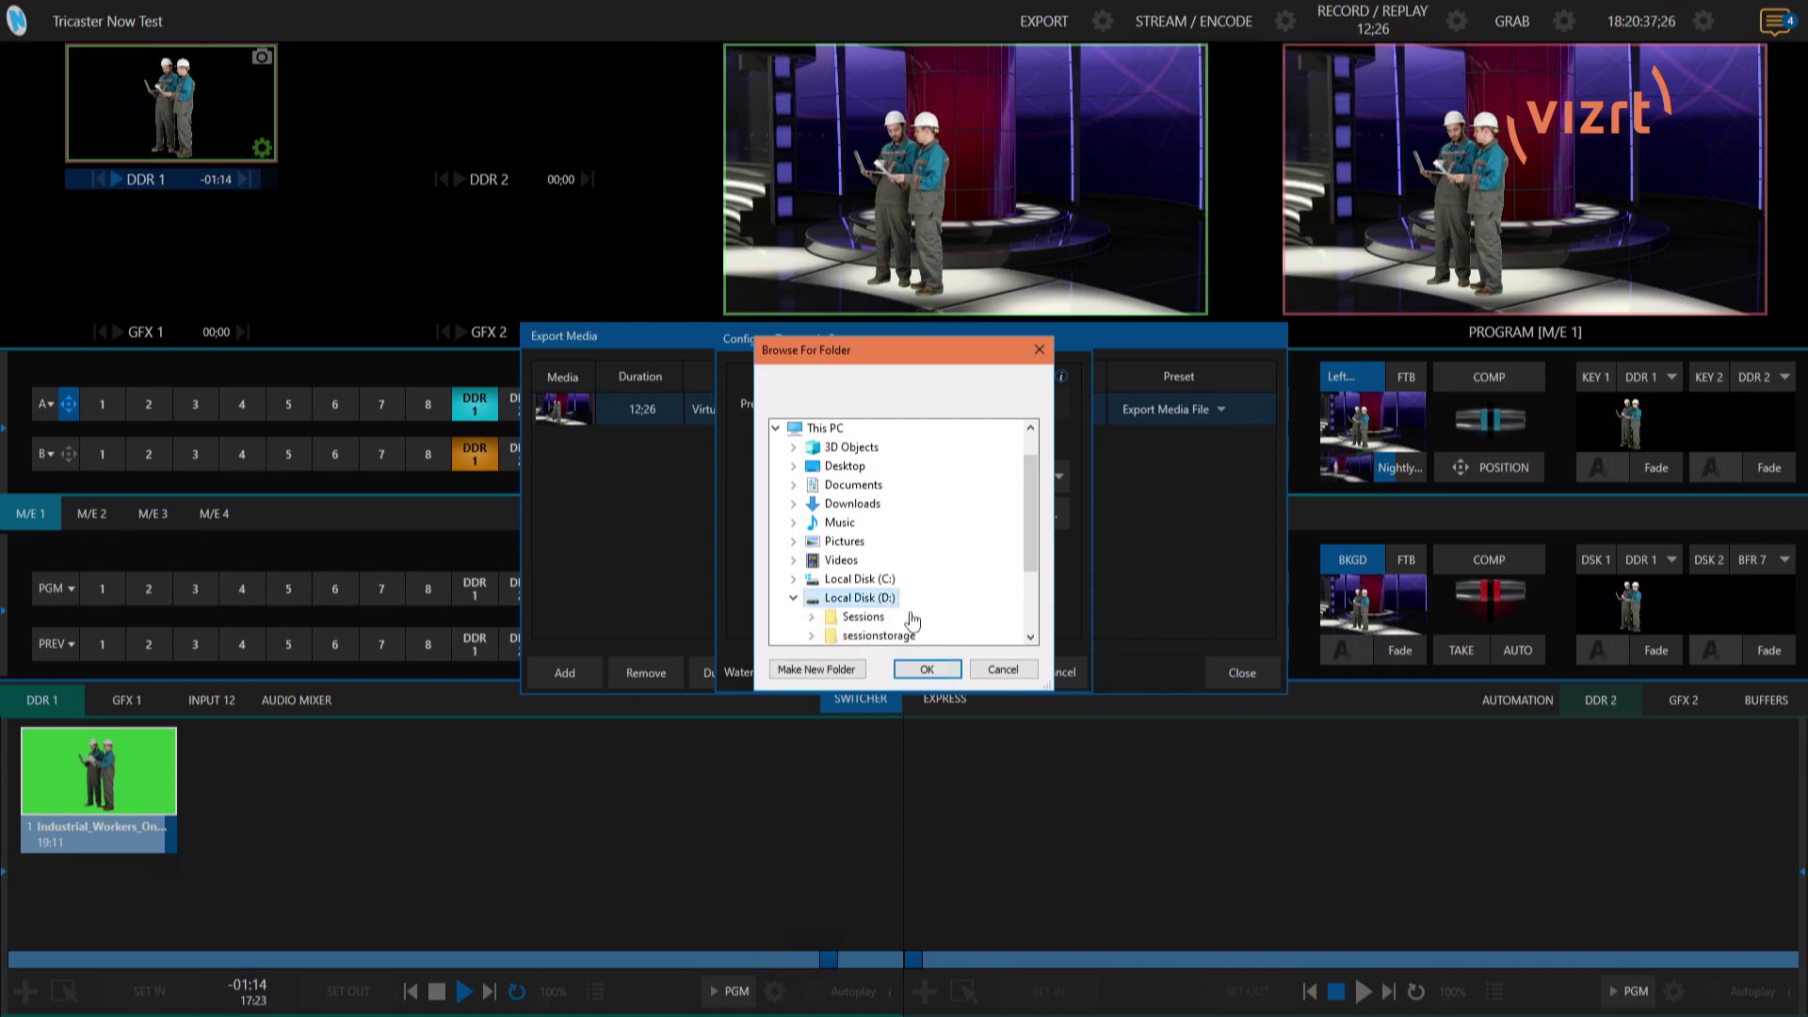
double_click(886, 636)
scroll(904, 536, "up", 3)
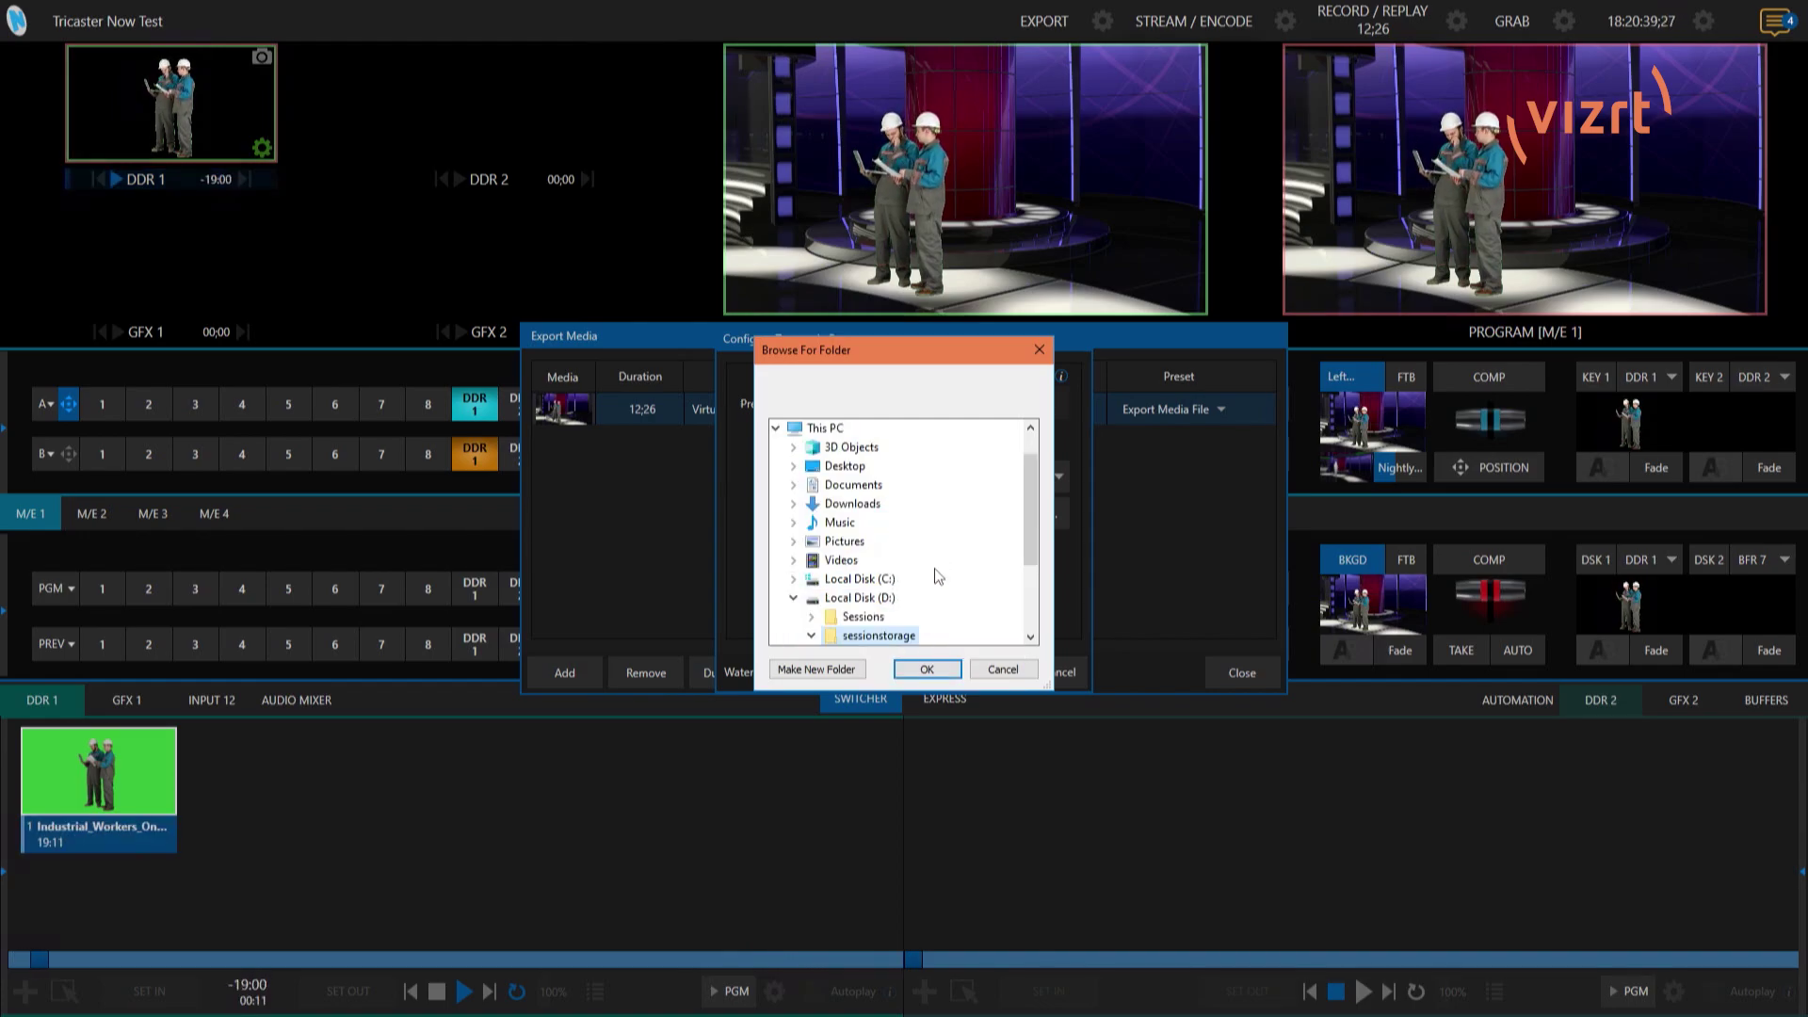
scroll(932, 579, "down", 2)
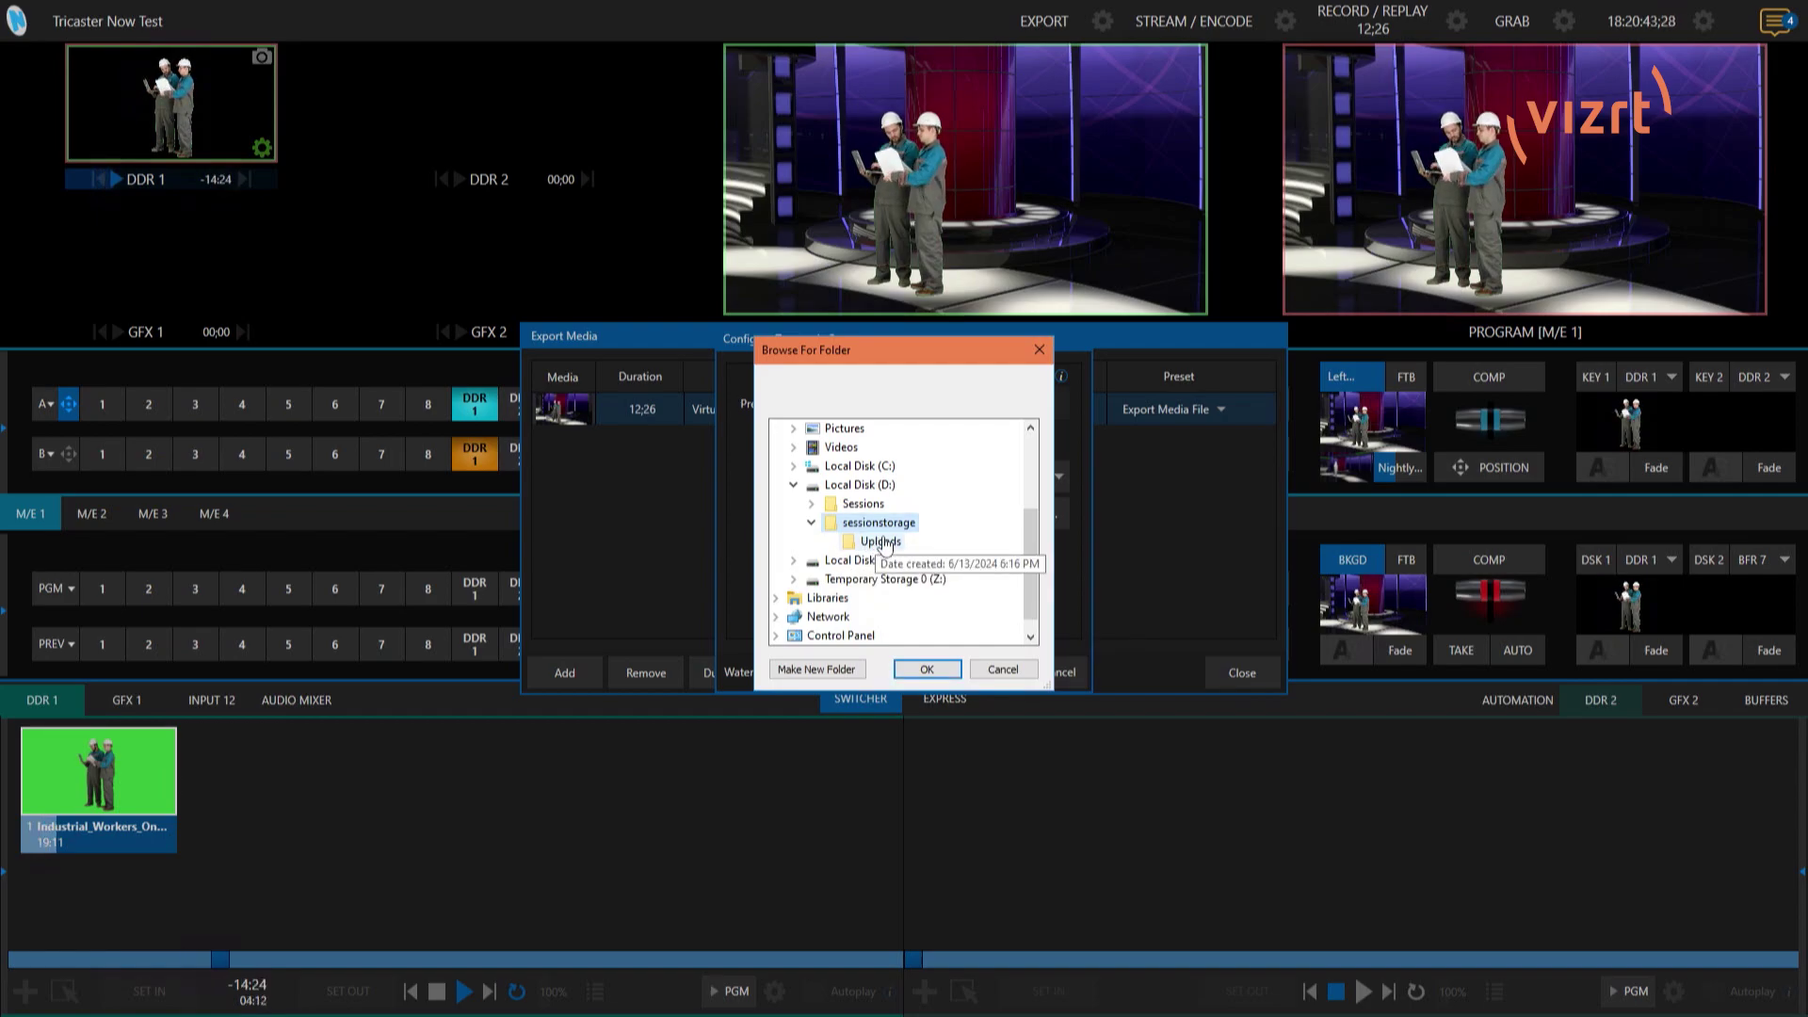
left_click(881, 542)
left_click(942, 671)
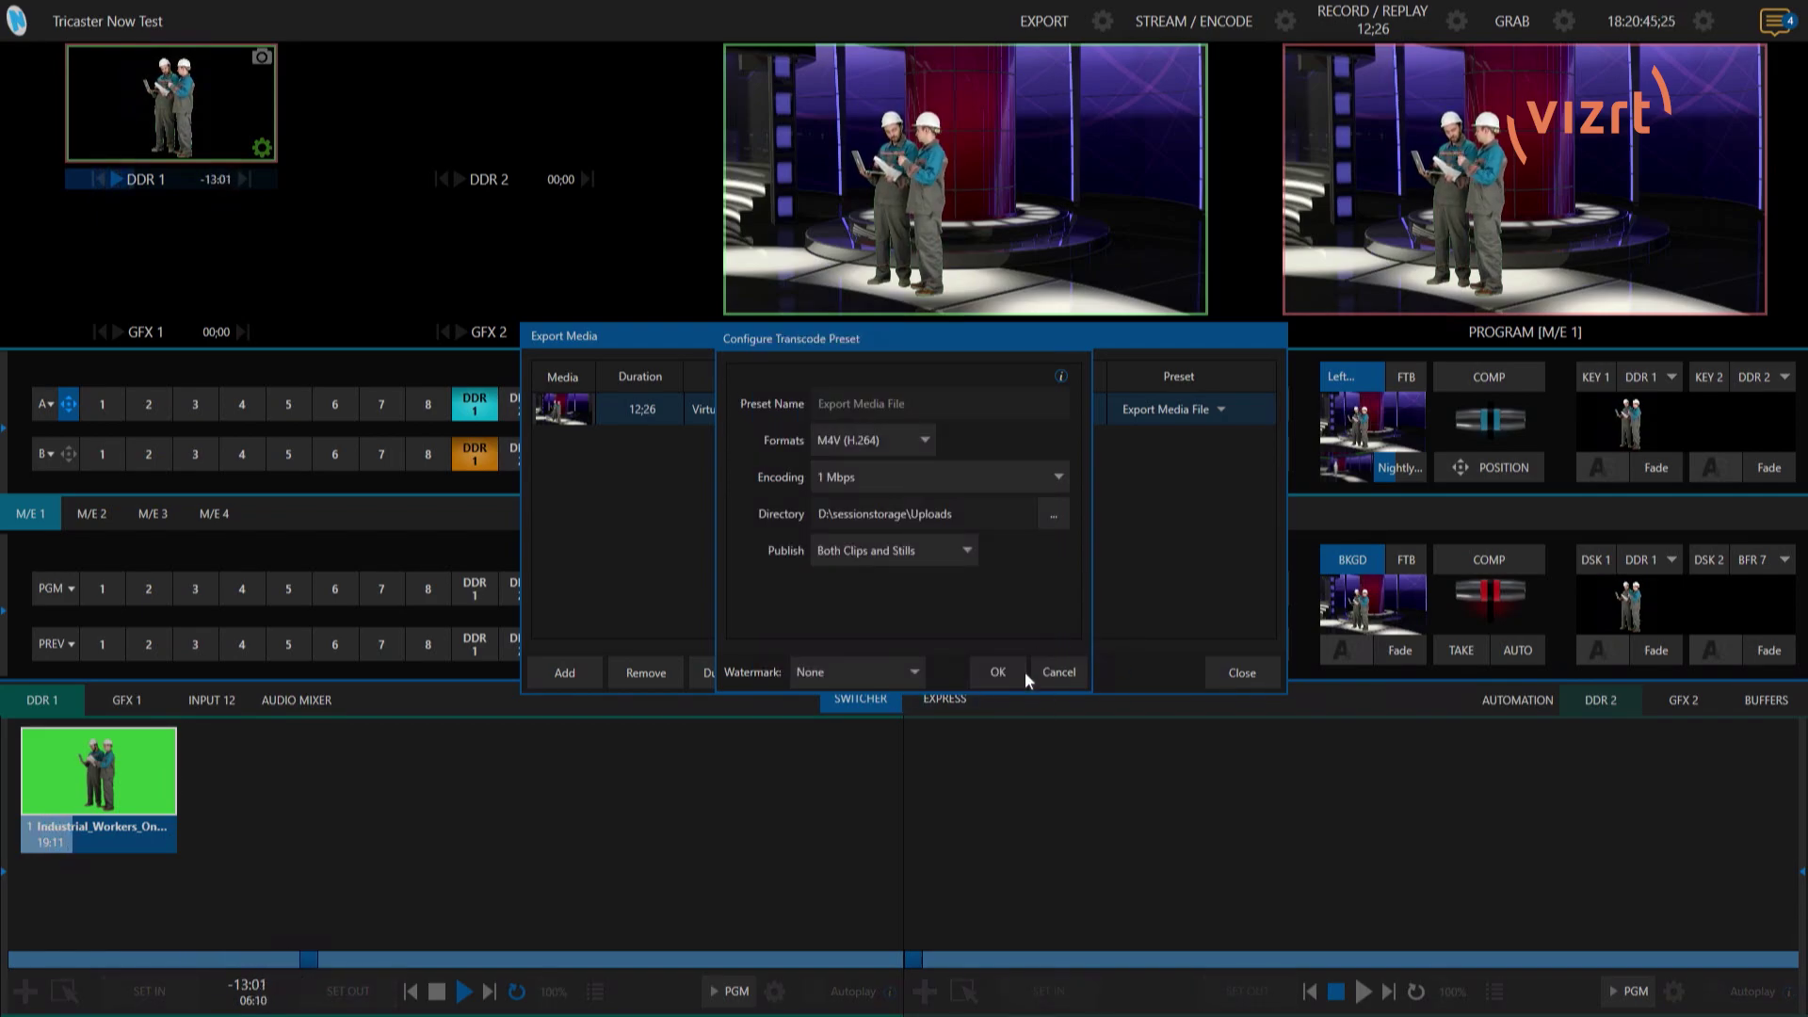
left_click(998, 672)
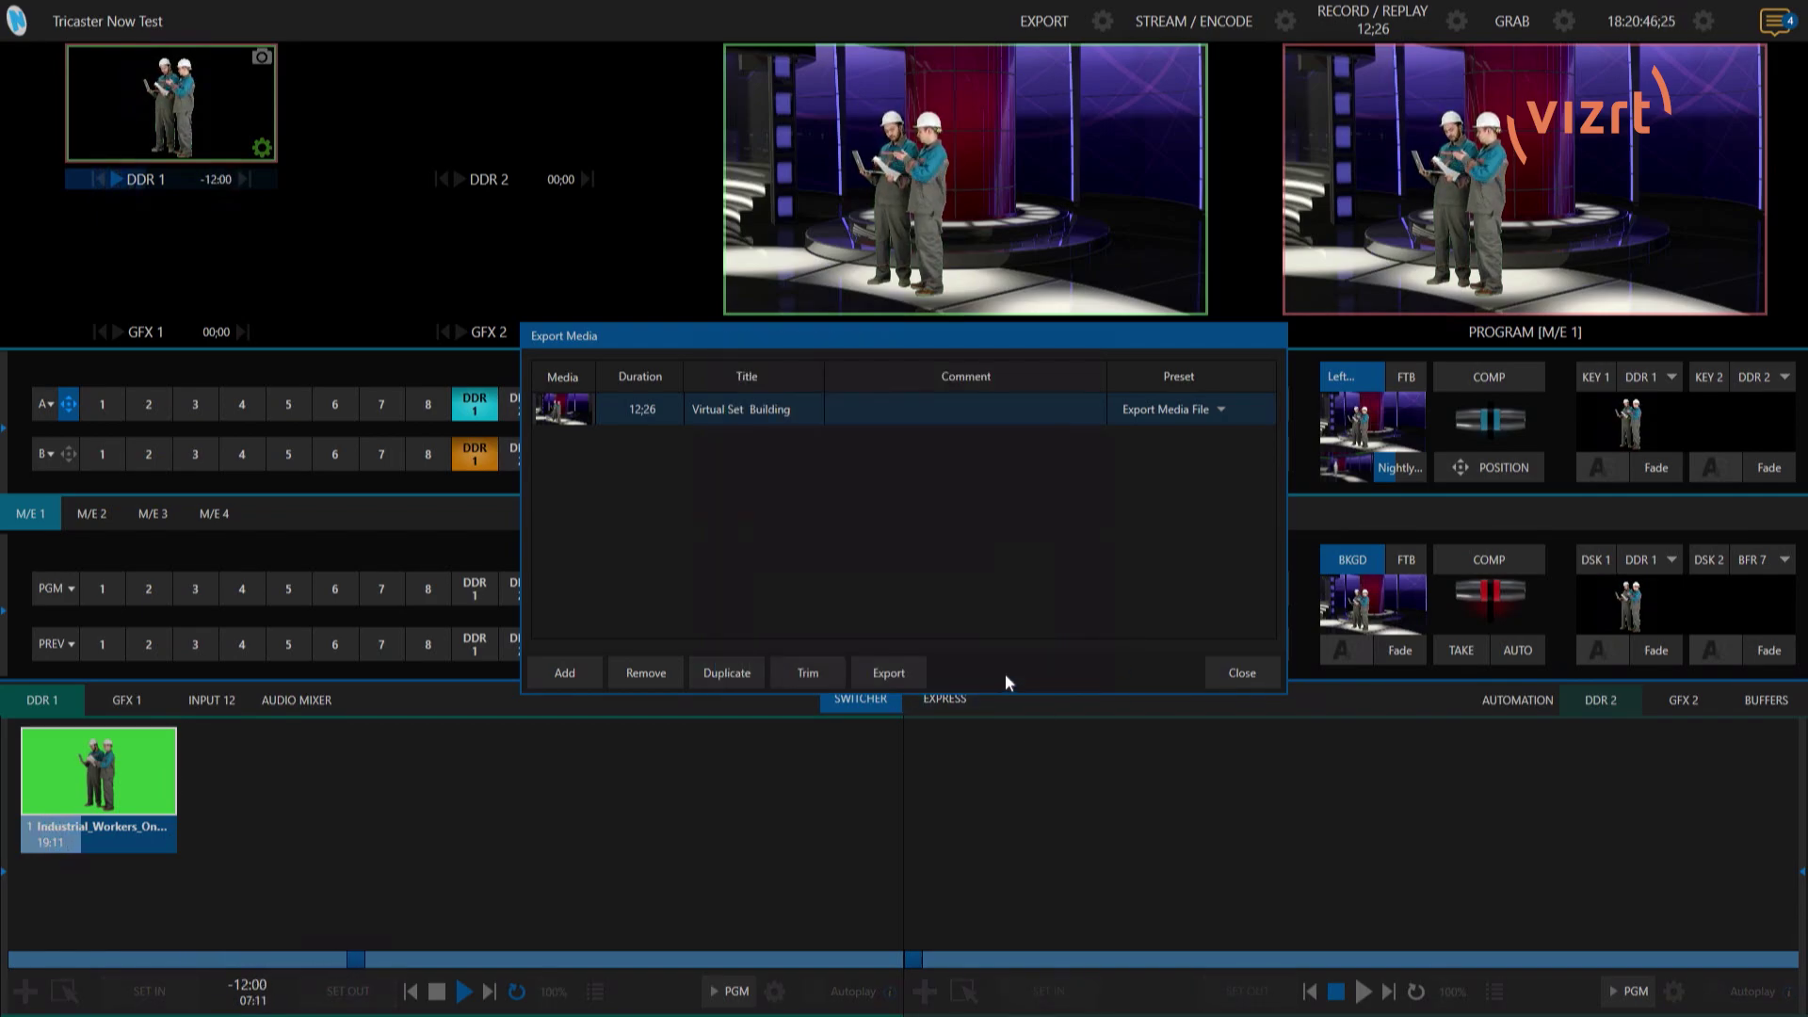
left_click(893, 680)
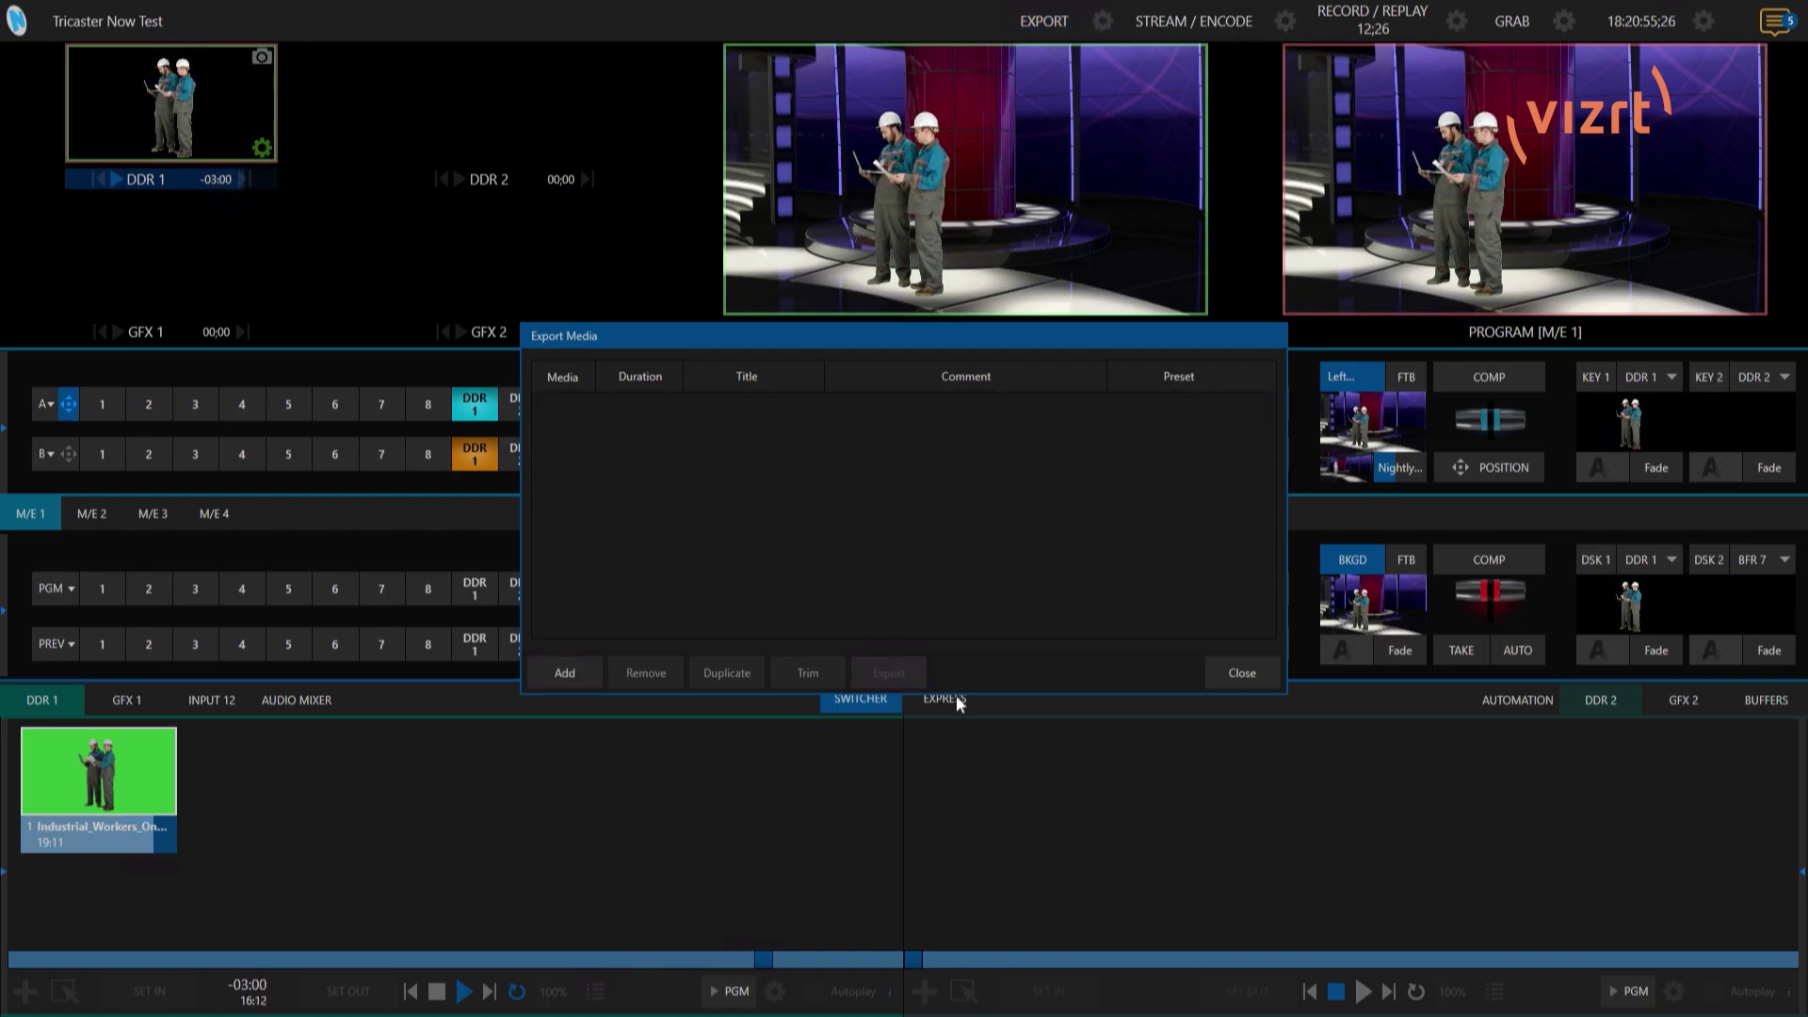
- Close Export Media and browse from the DDR 1 playlist for Virtual Set Building.m4v
left_click(1268, 682)
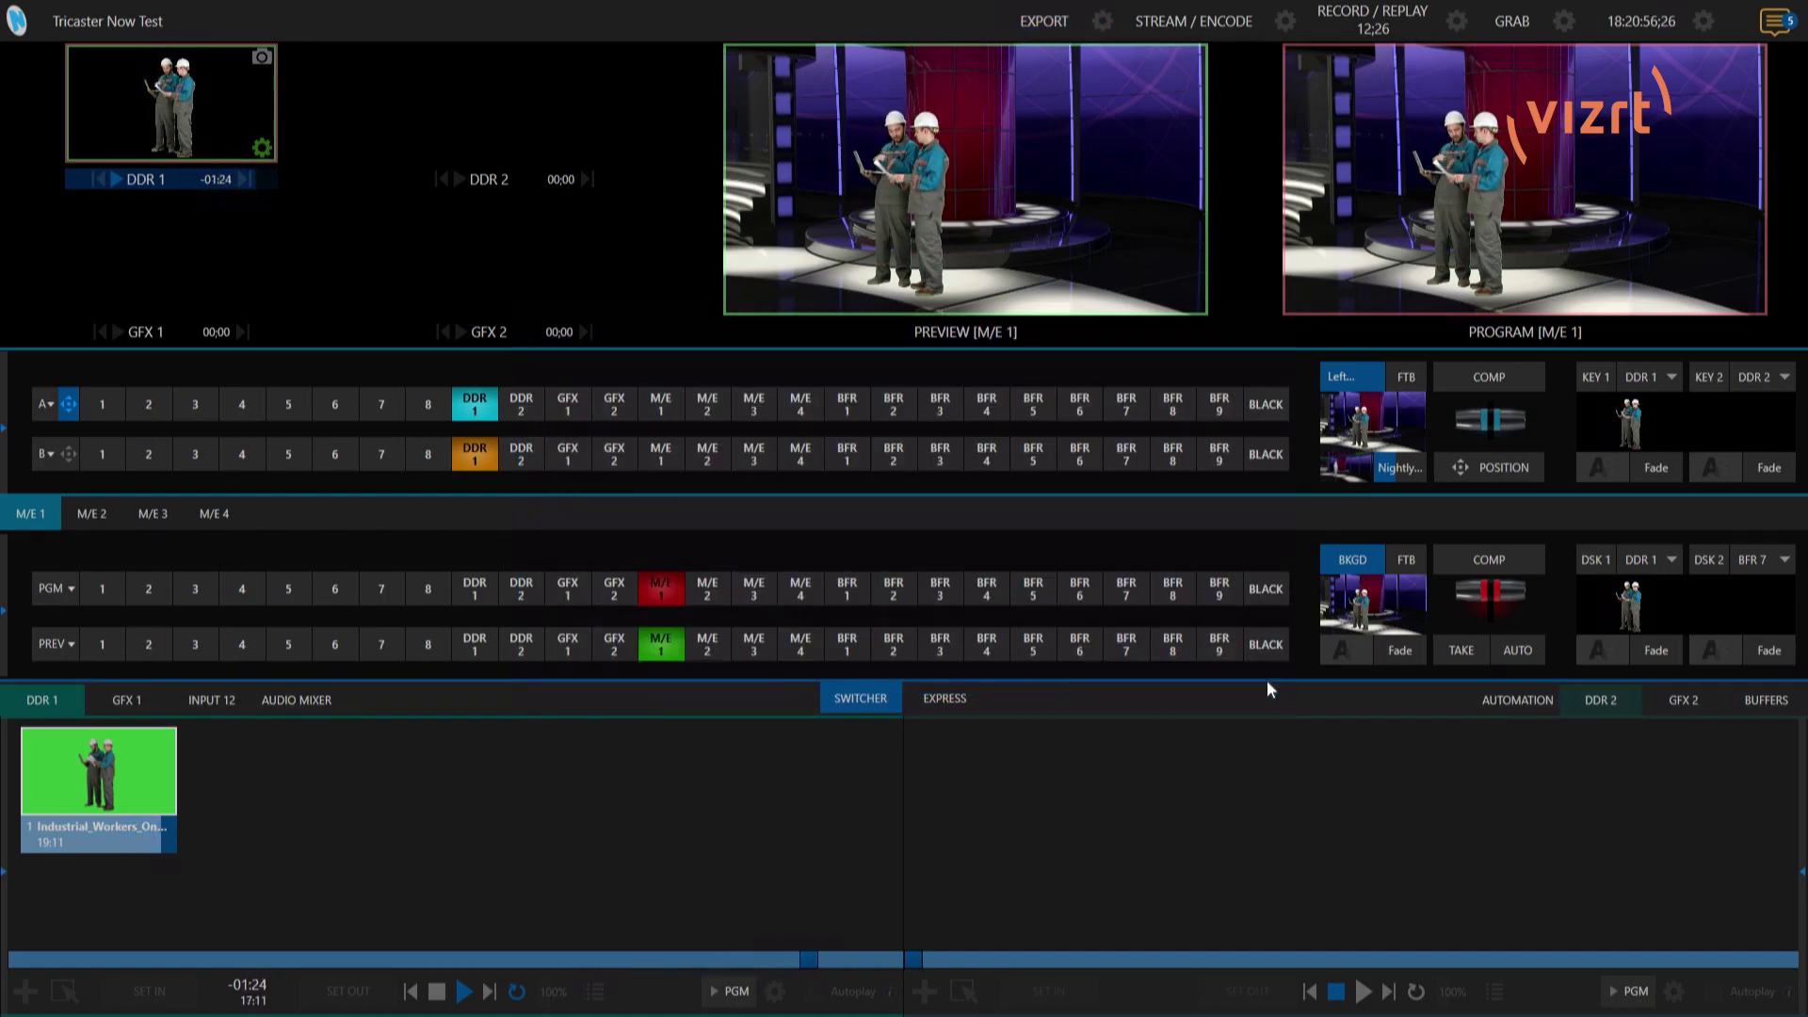
double_click(466, 804)
left_click(621, 817)
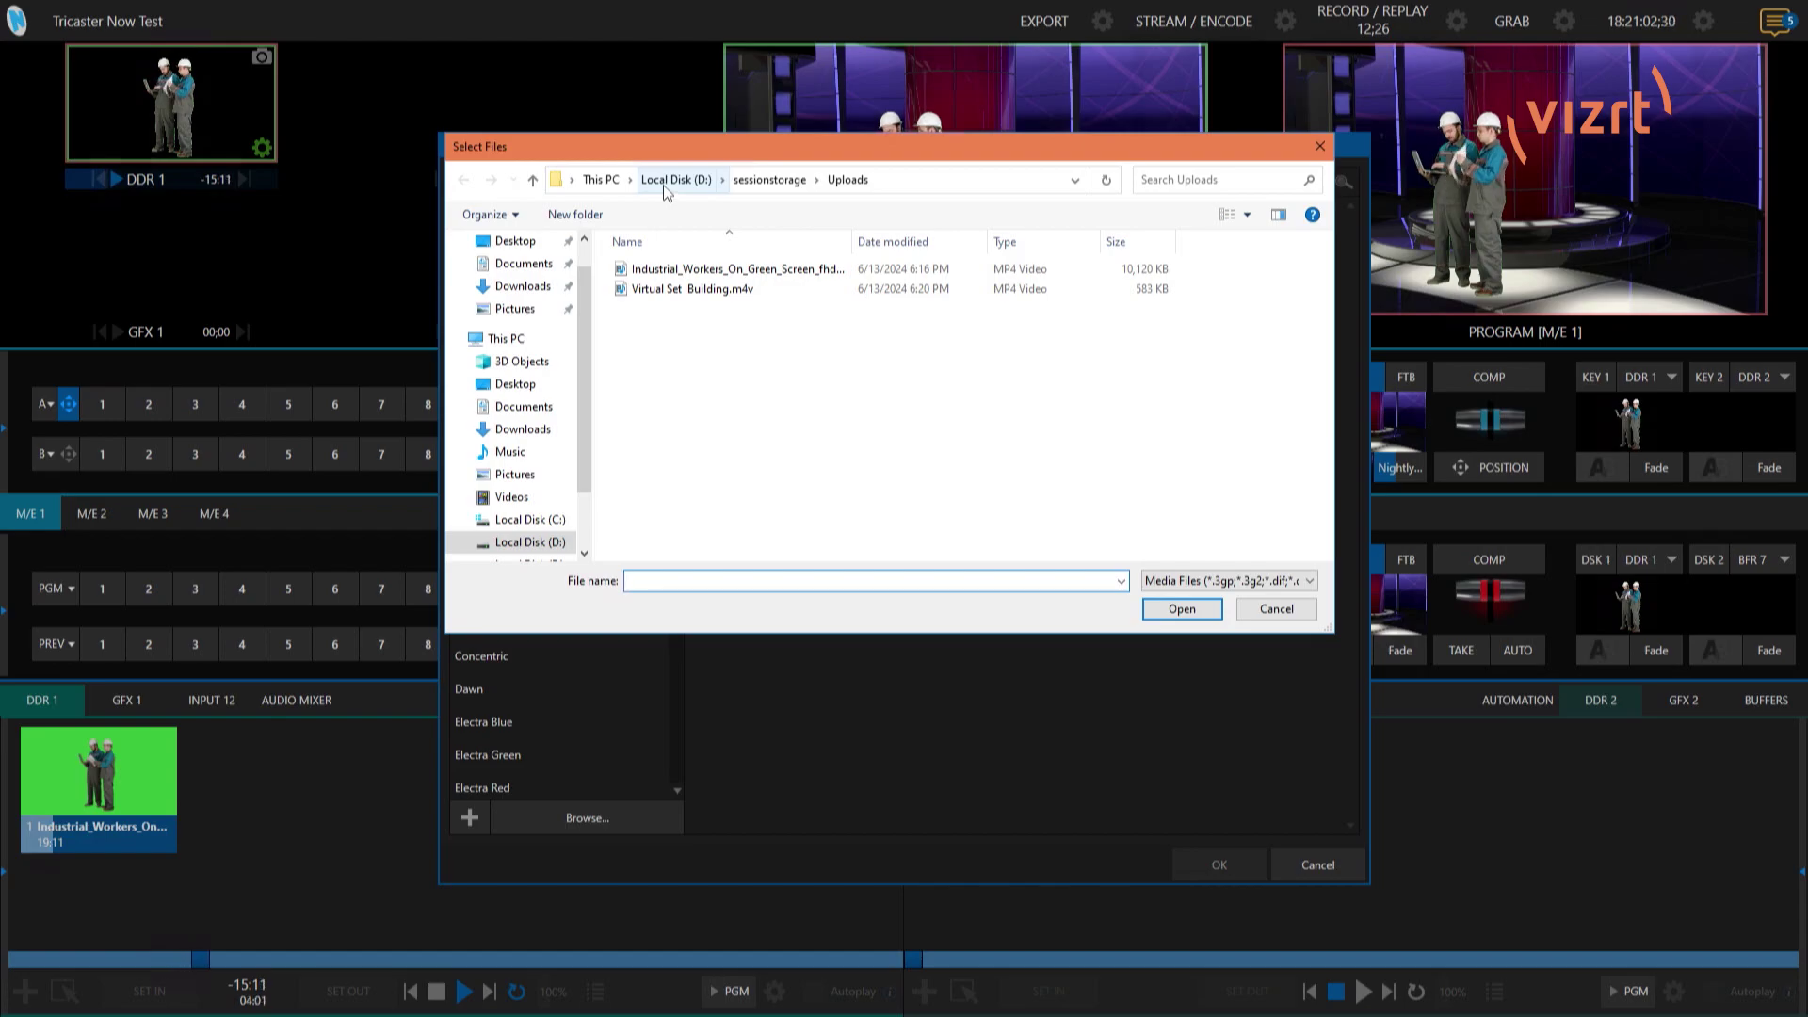
left_click(706, 289)
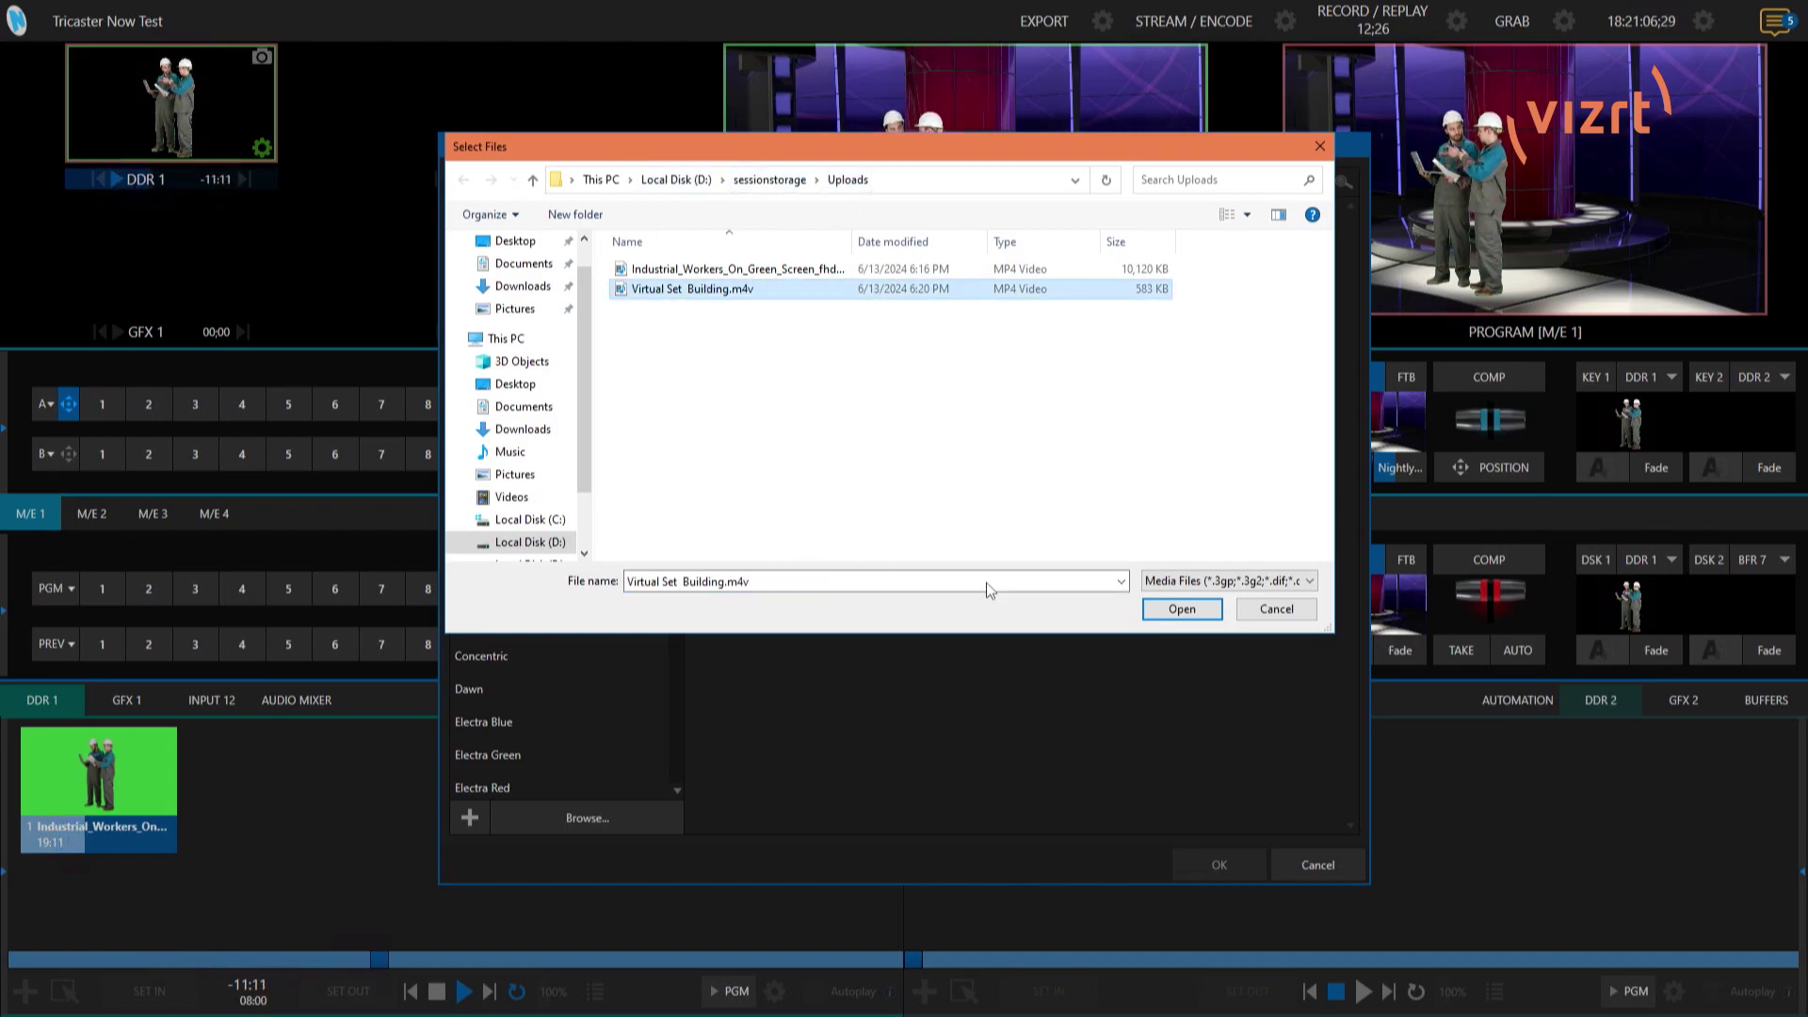
left_click(1278, 609)
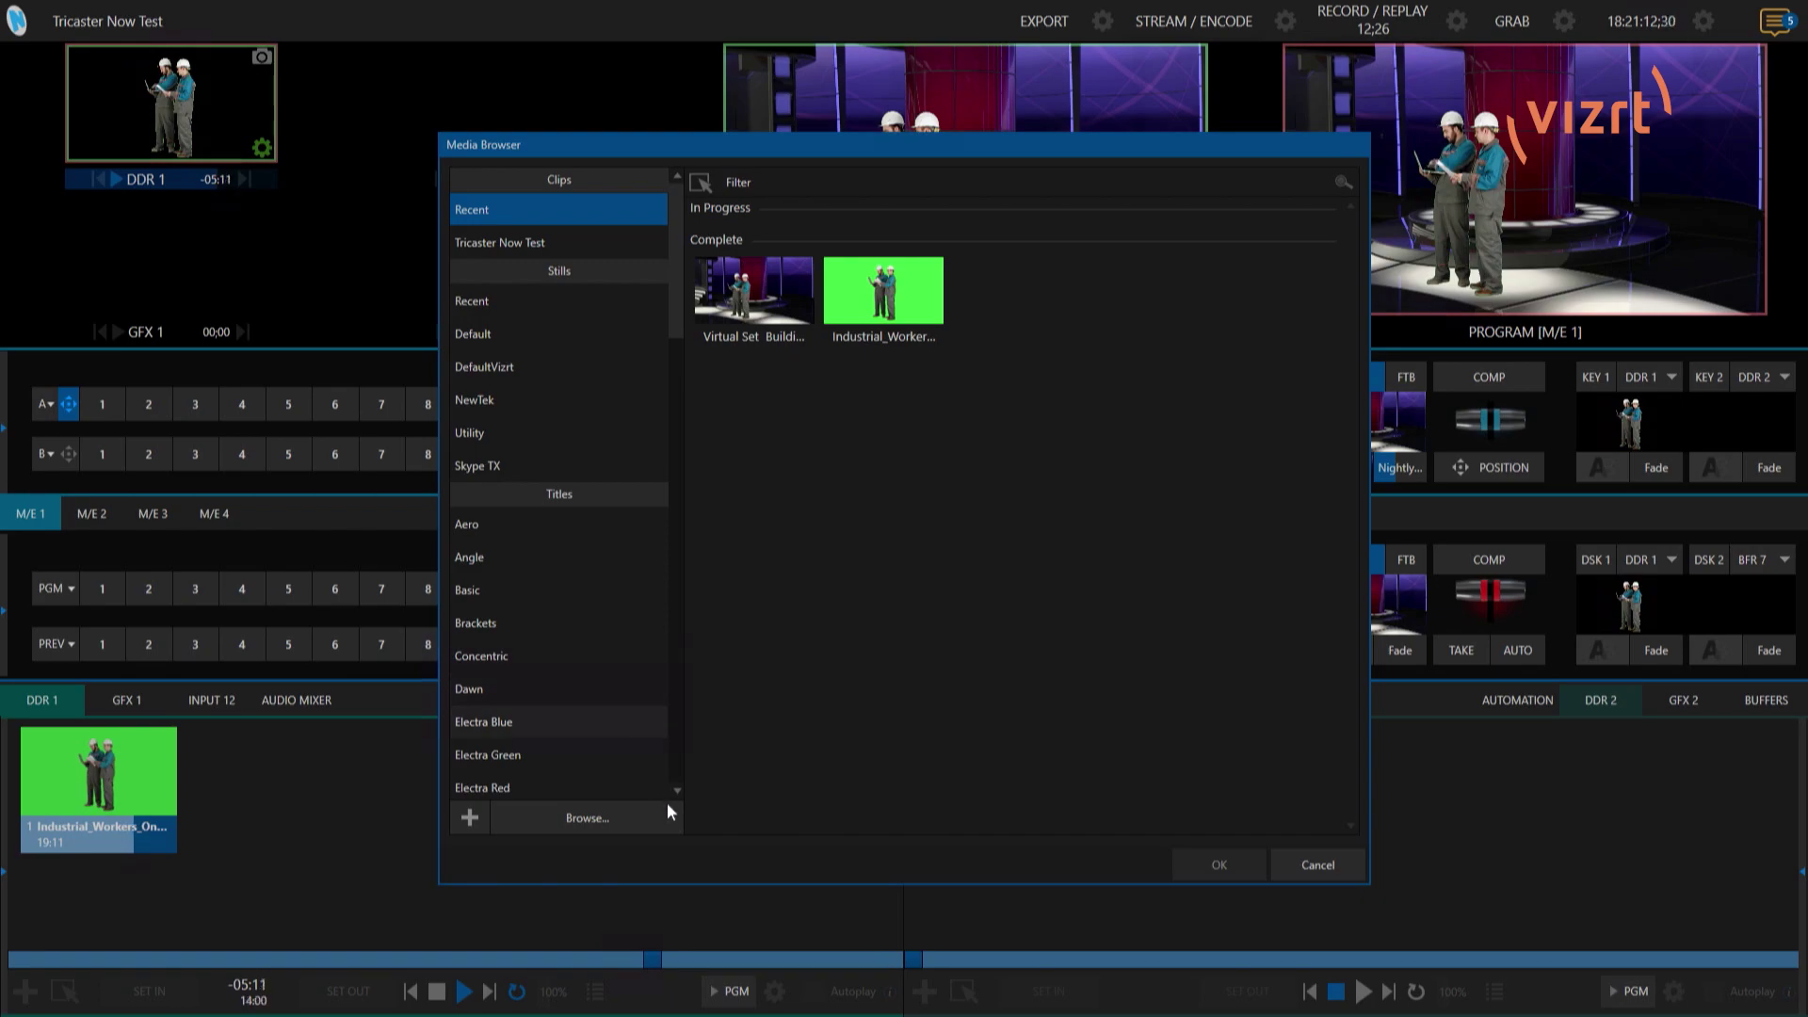
left_click(631, 817)
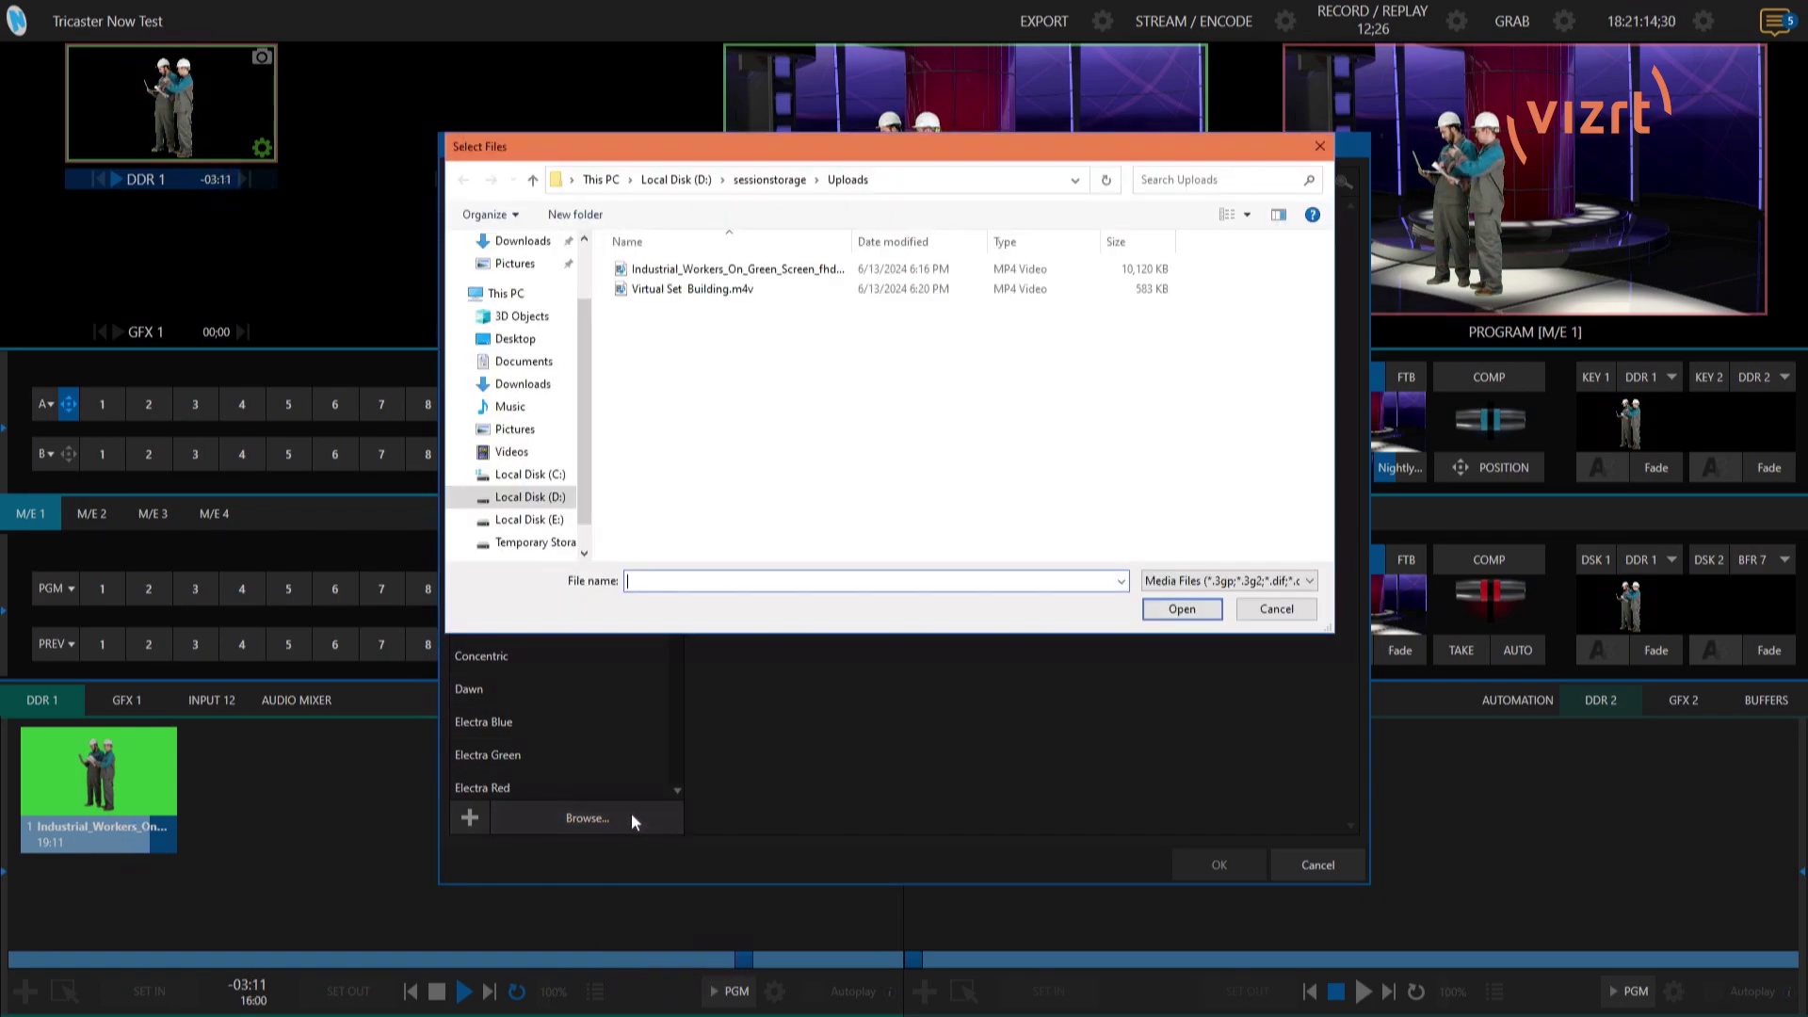
- Add D:\sessionstorage\Uploads as a media location in the DDR 1 Media Browser
left_click(1290, 608)
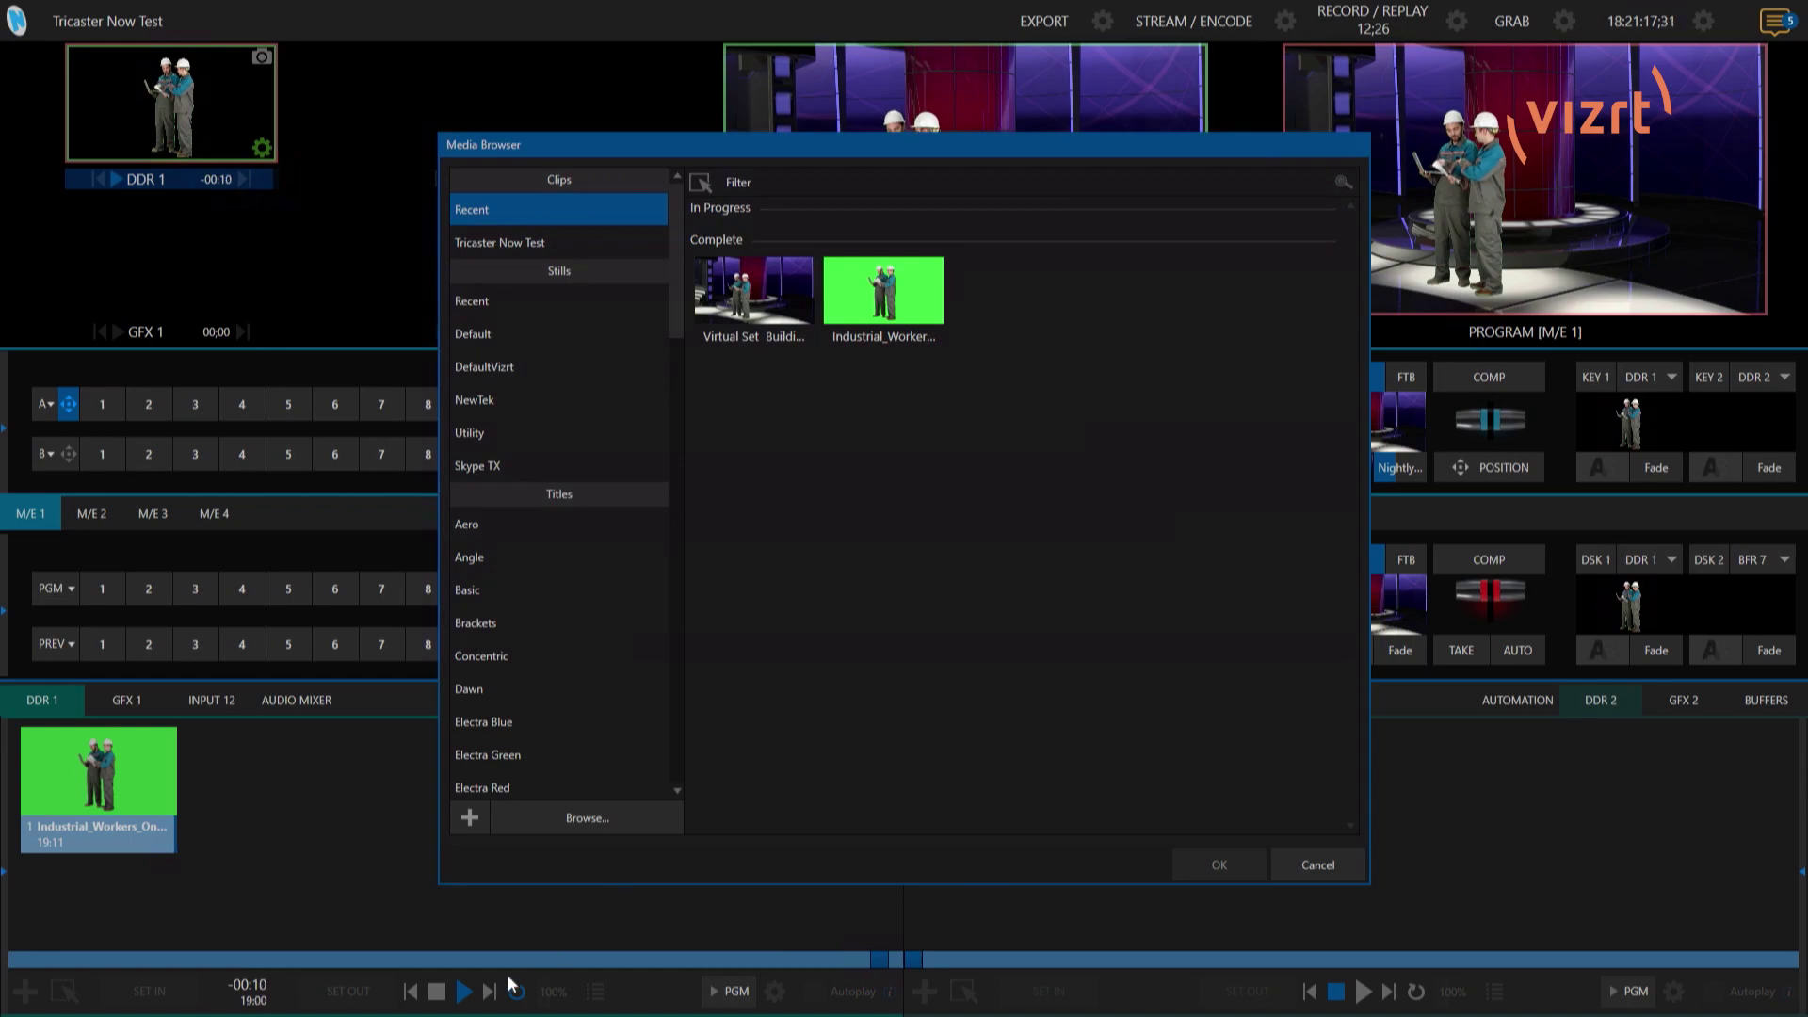
left_click(472, 816)
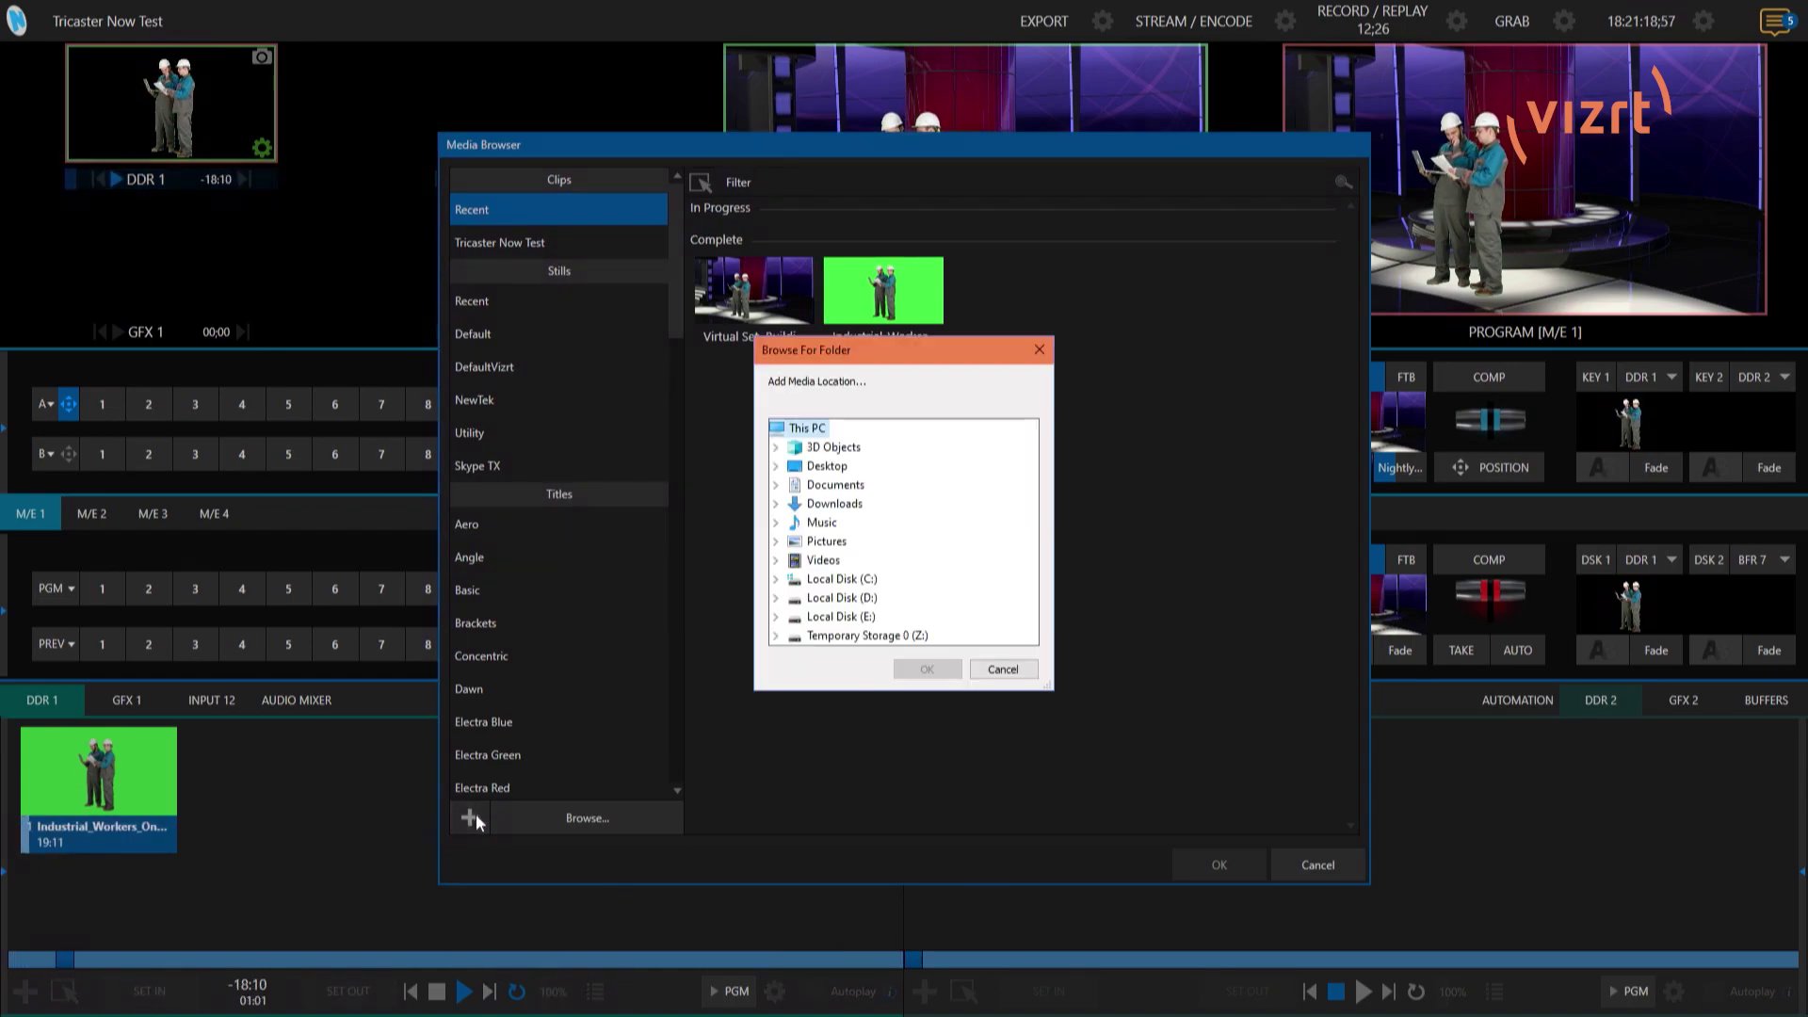
left_click(841, 598)
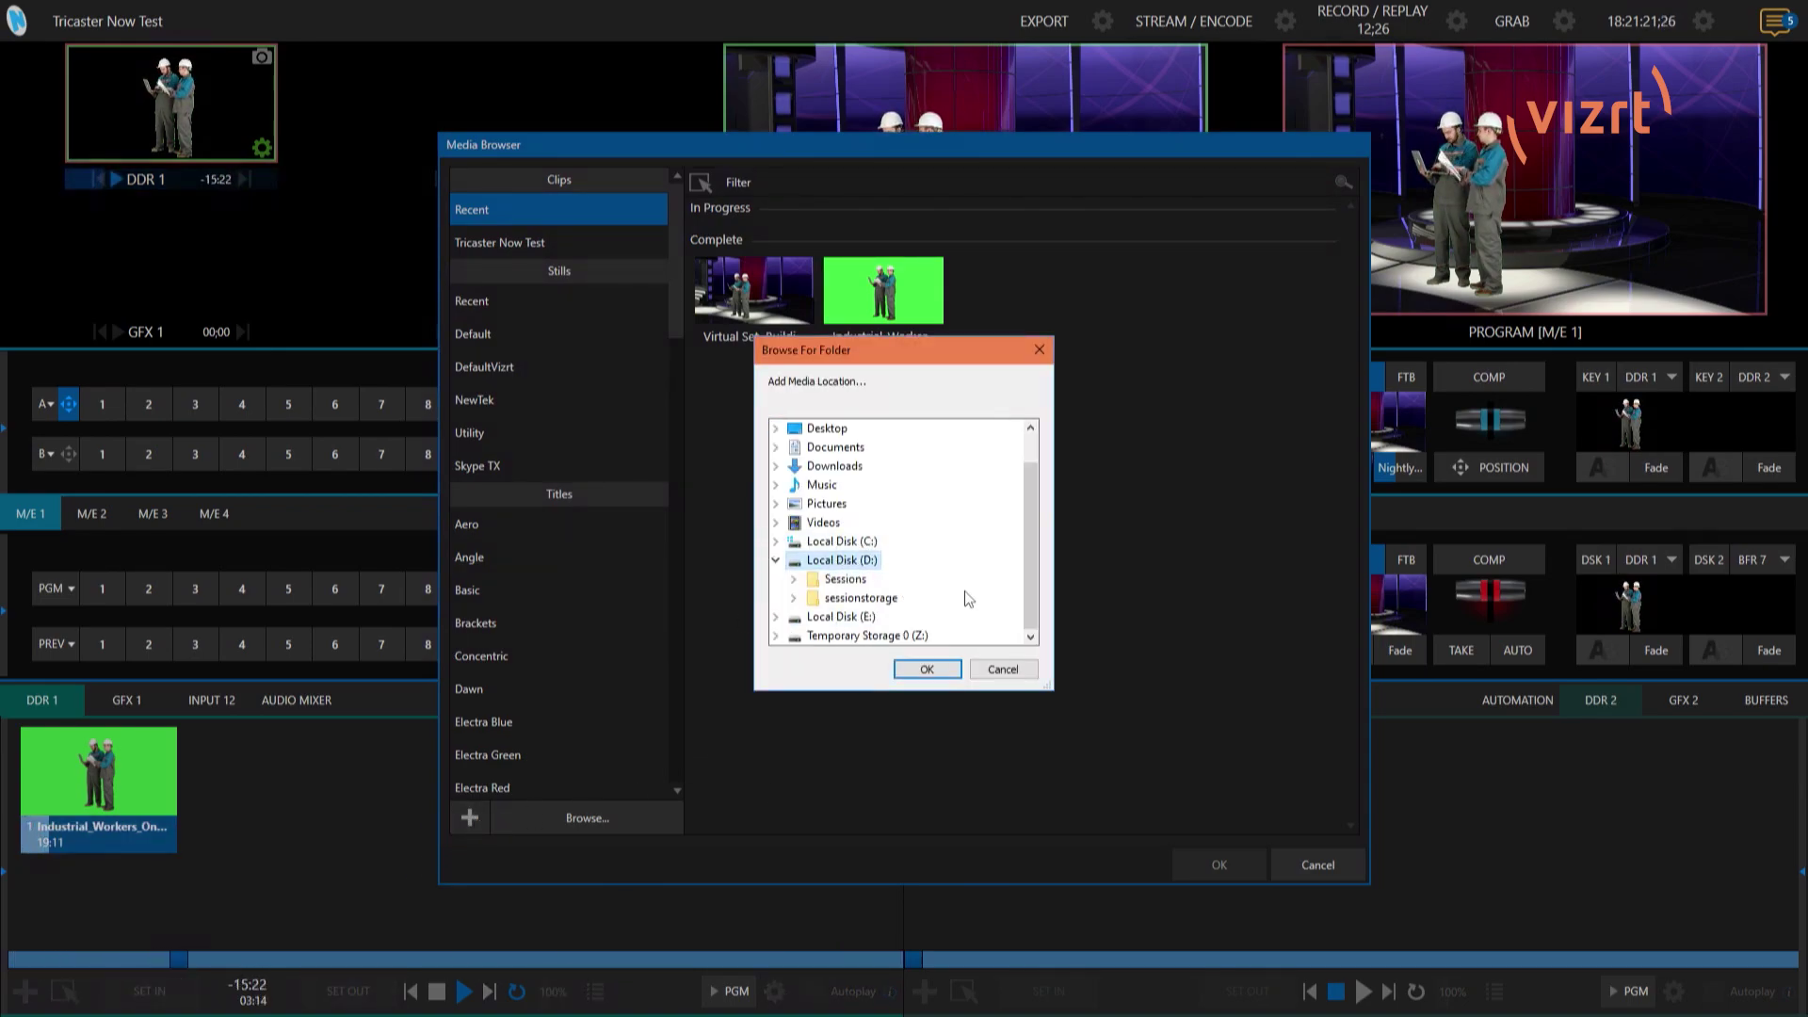
left_click(794, 598)
left_click(862, 616)
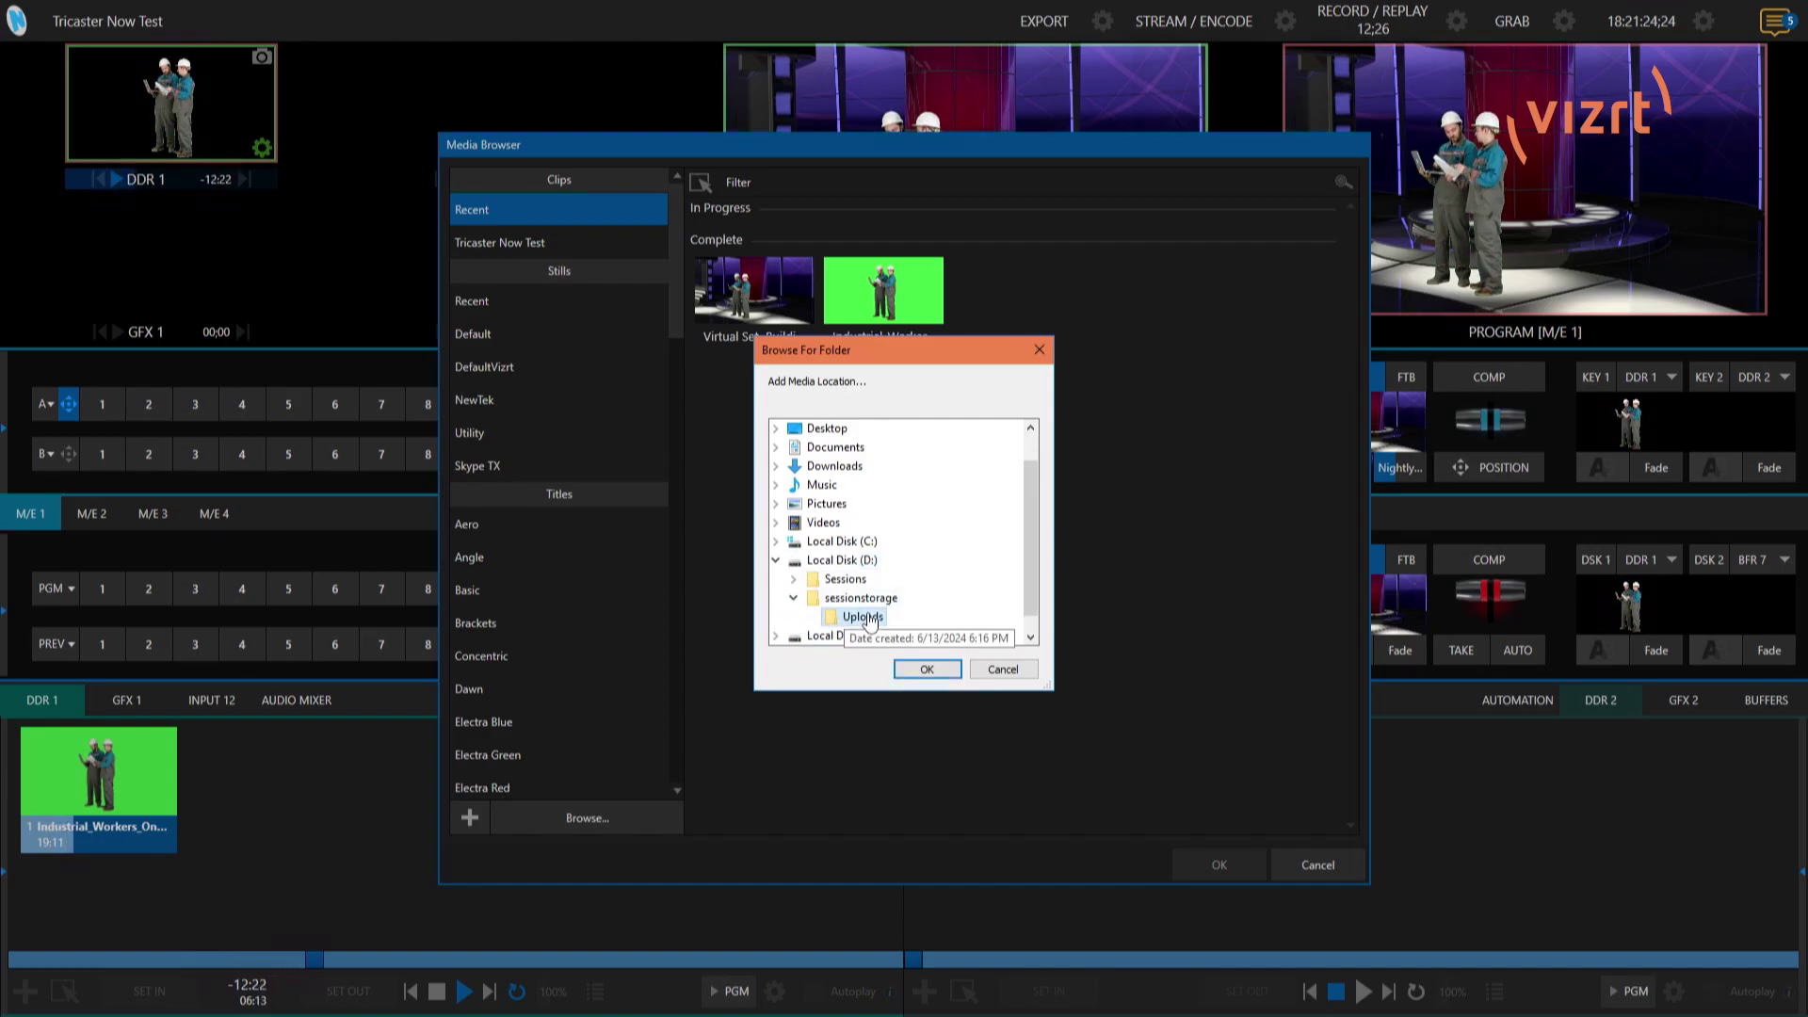
left_click(927, 669)
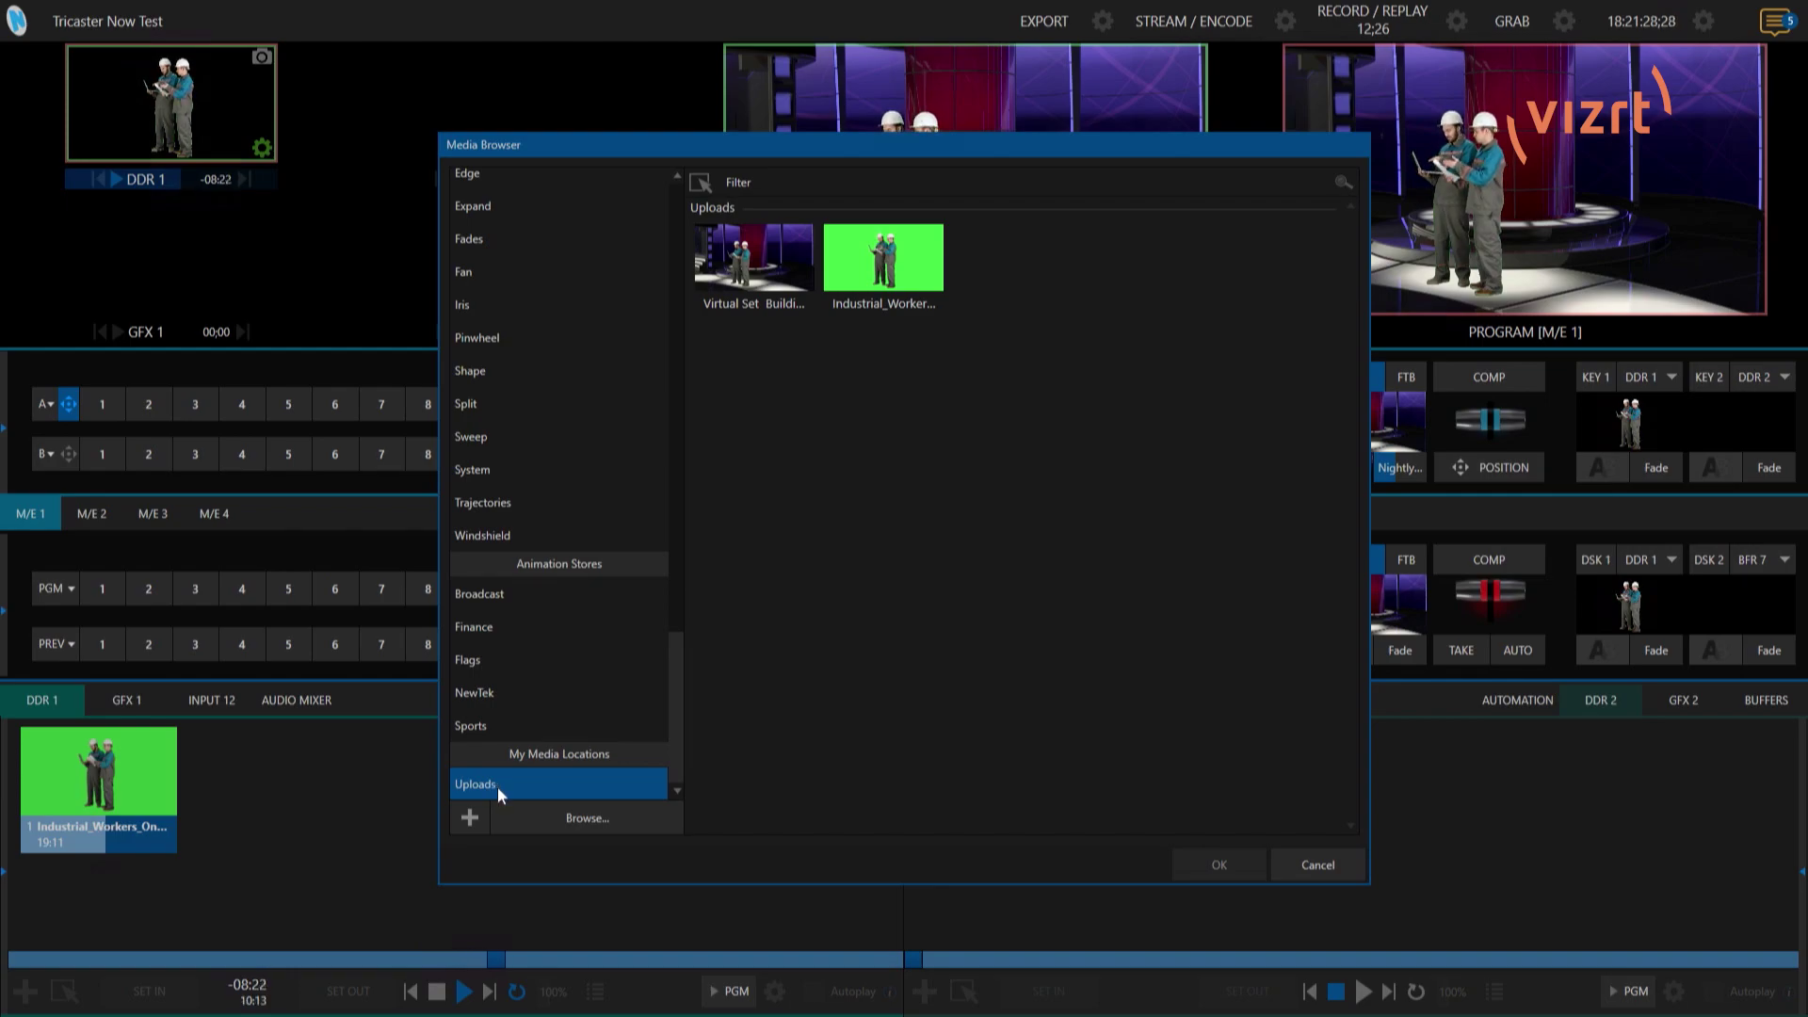
- Load the Virtual Set Building clip into the DDR 1 playlist after the workers clip
left_click_drag(680, 693, 625, 754)
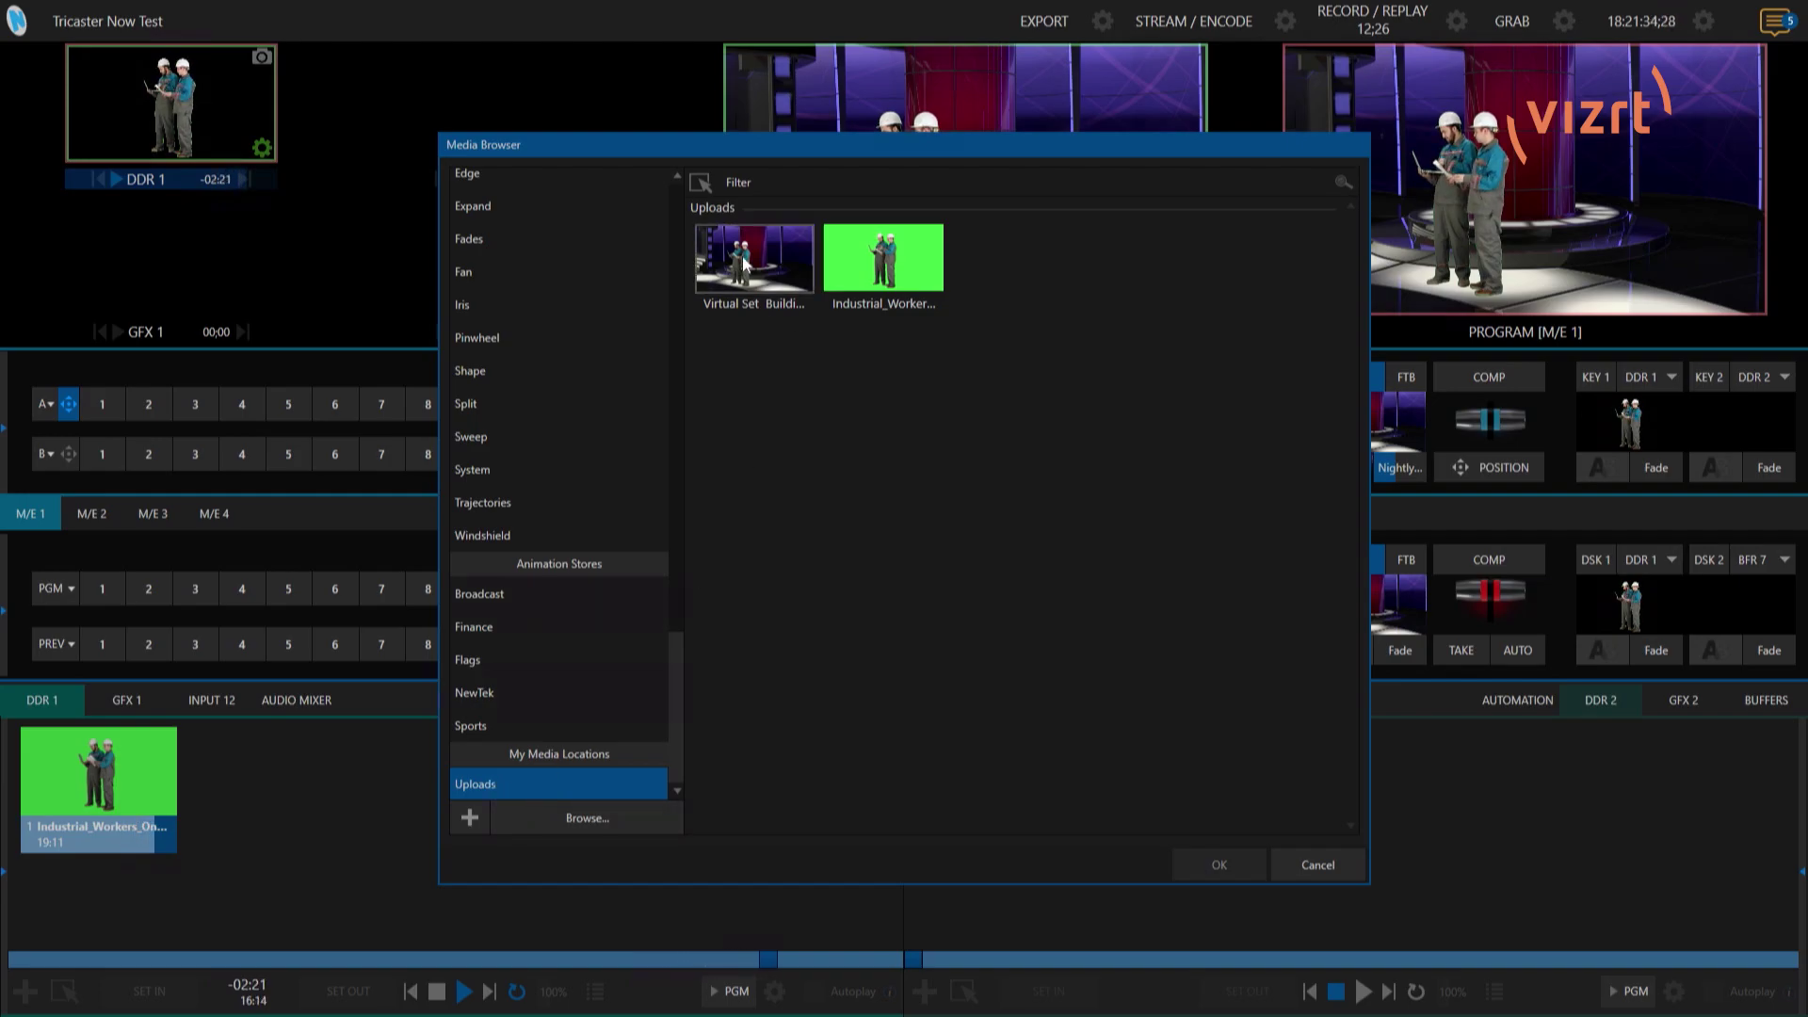
left_click(777, 236)
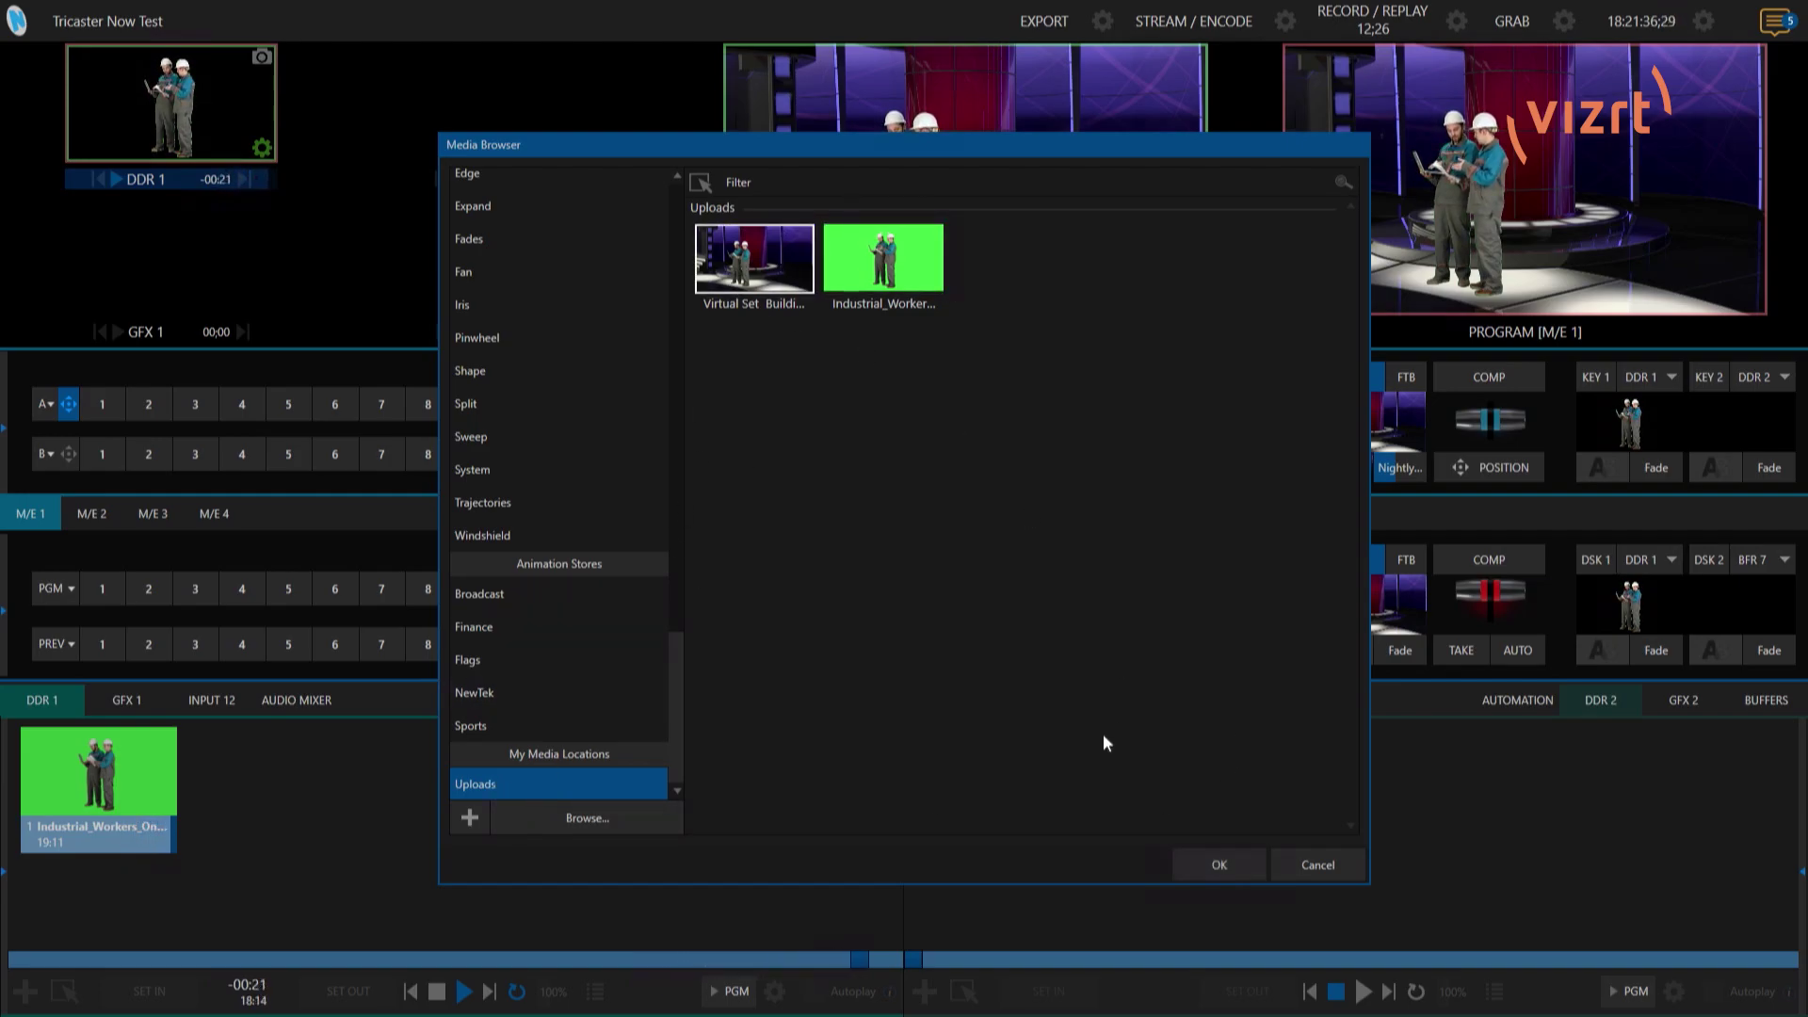
left_click(1232, 865)
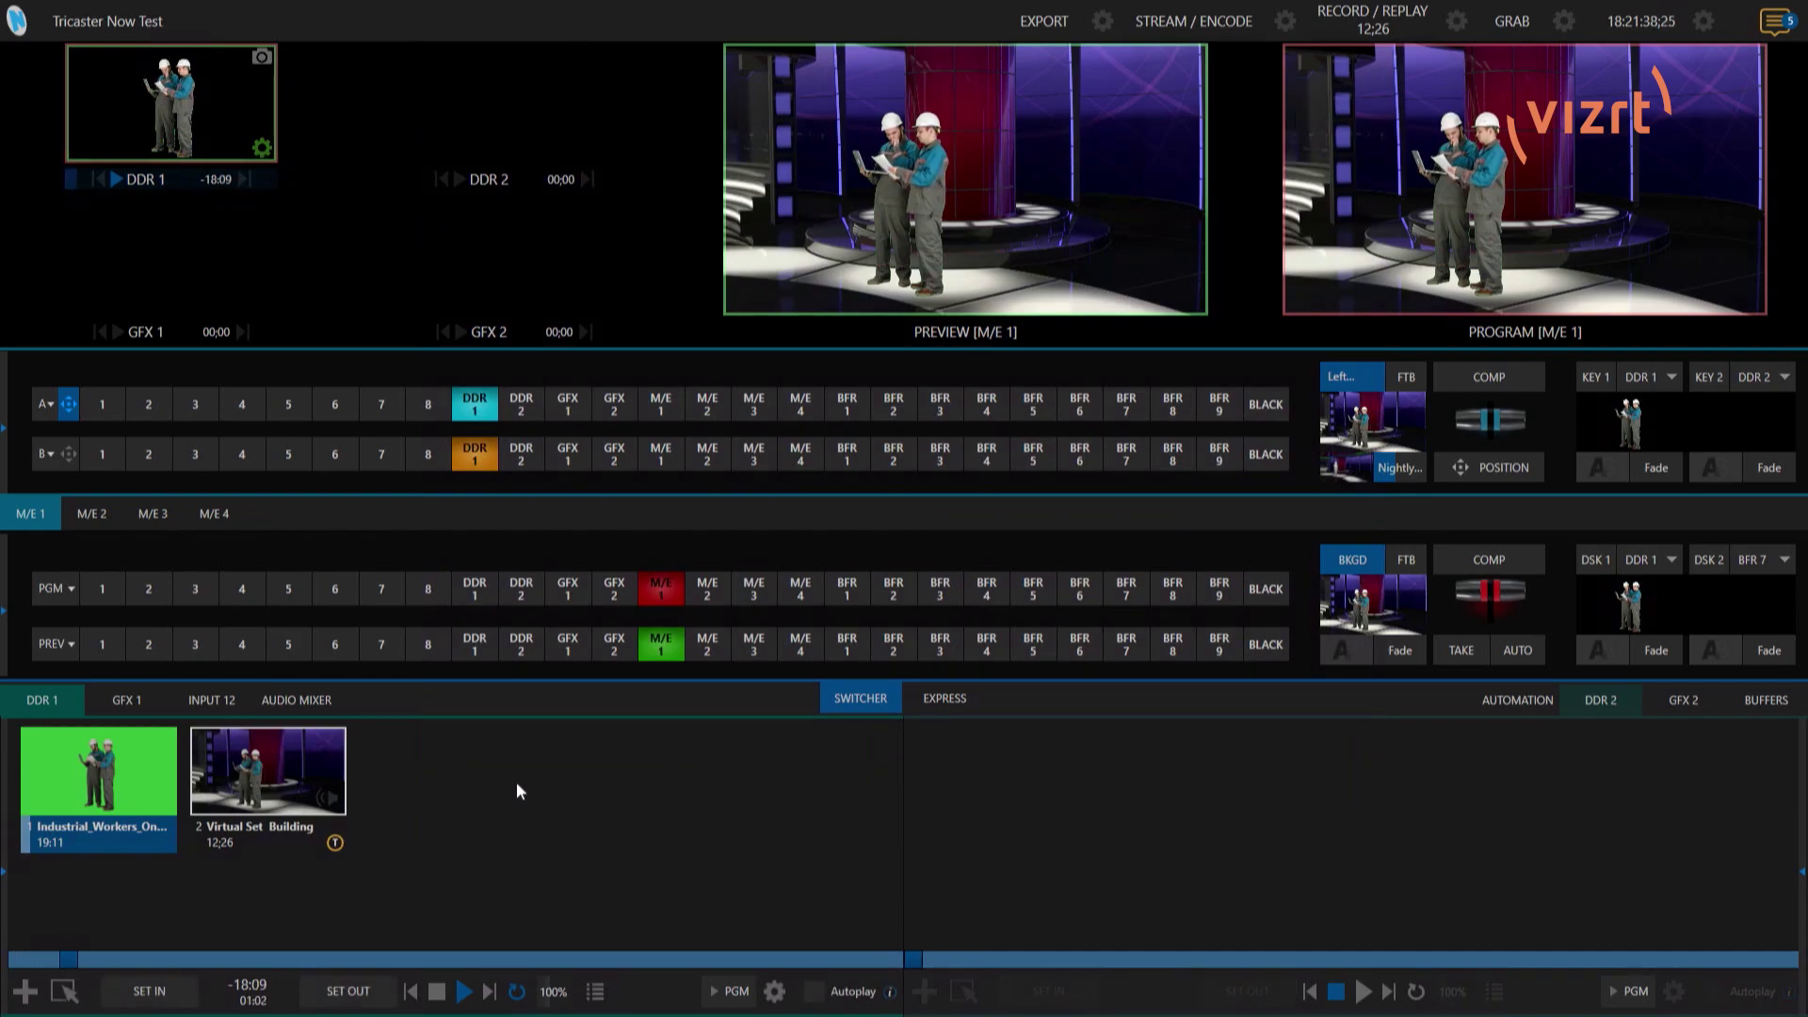
- Delete both clips from the DDR 1 playlist, then reveal the remote session toolbar
left_click_drag(284, 829, 47, 842)
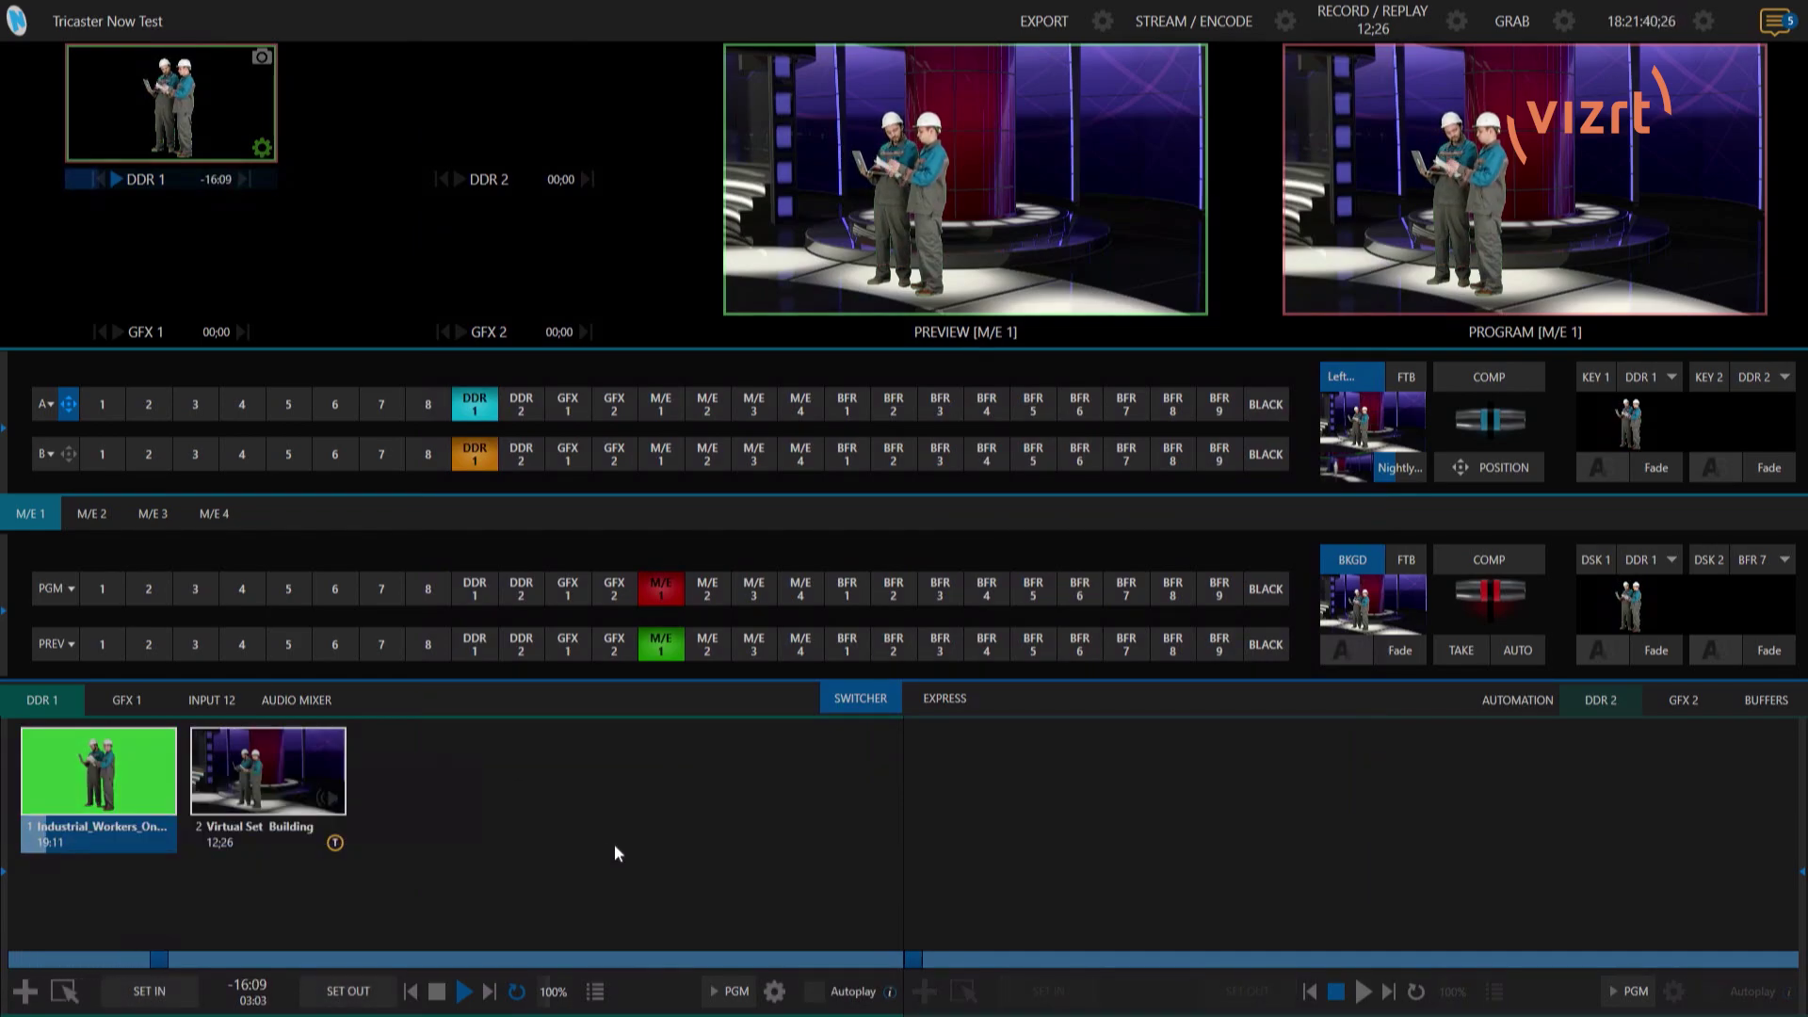
key("Delete")
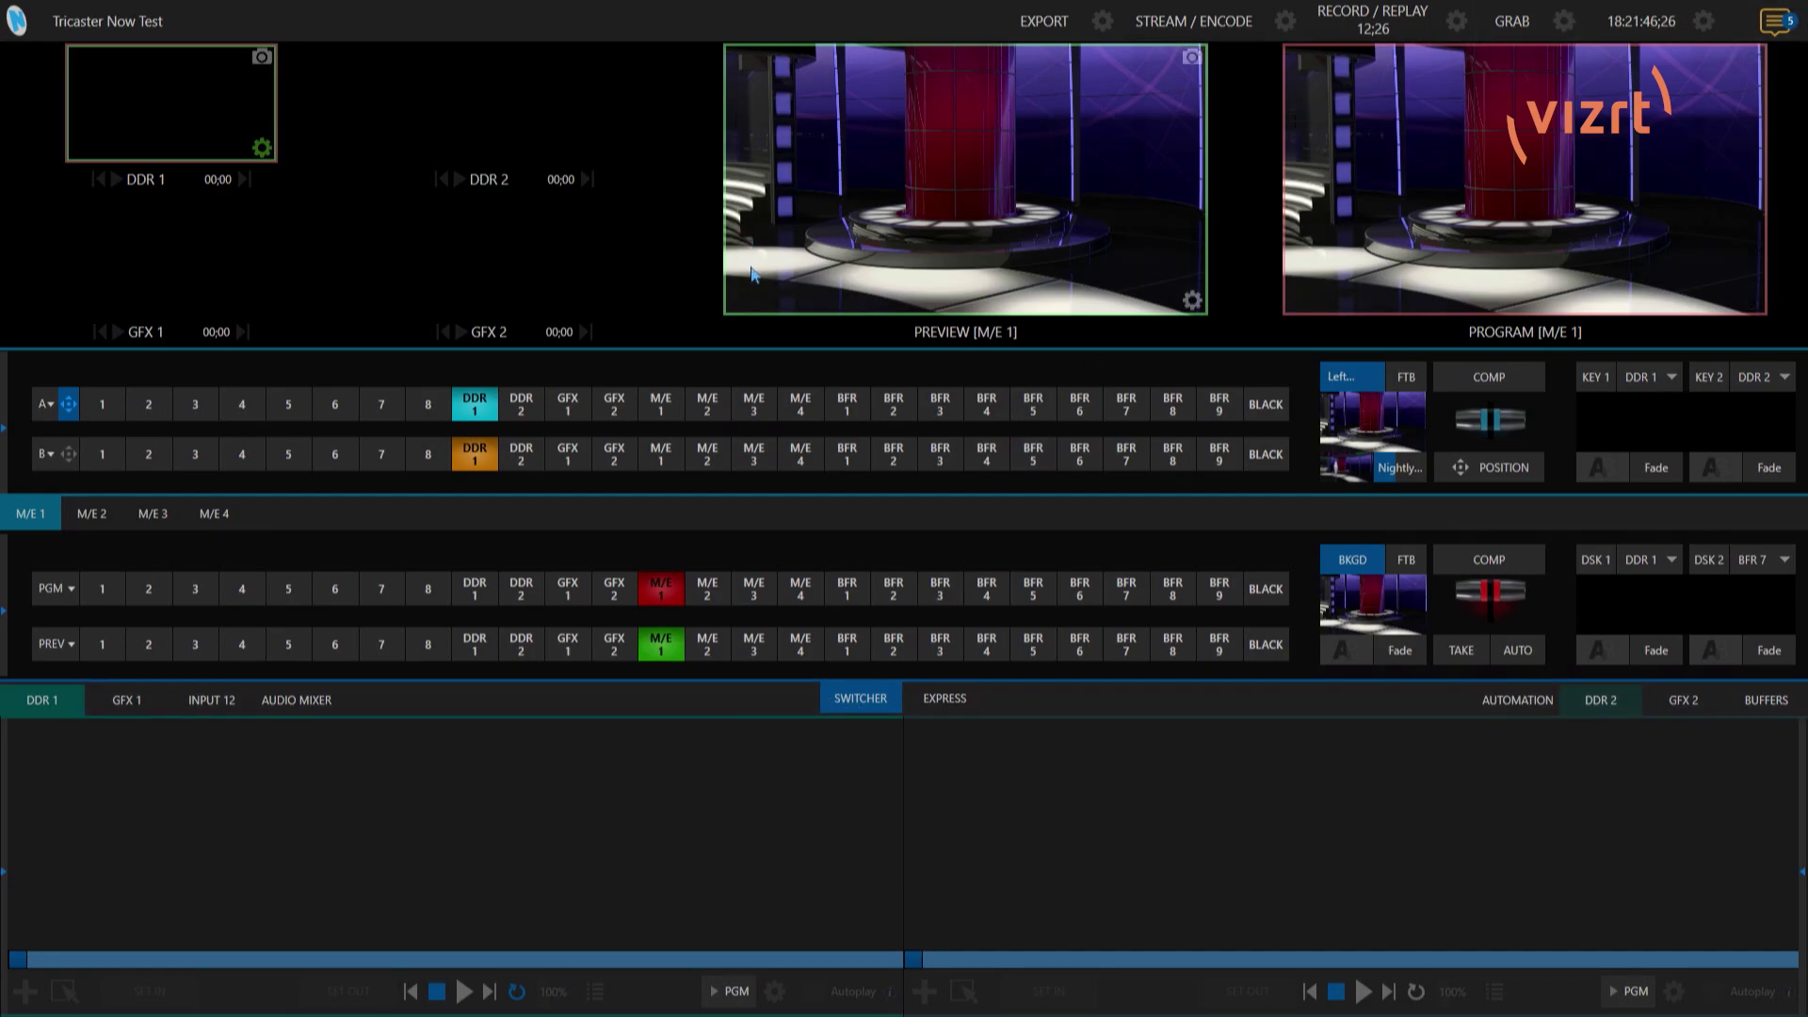
mouse_move(28, 8)
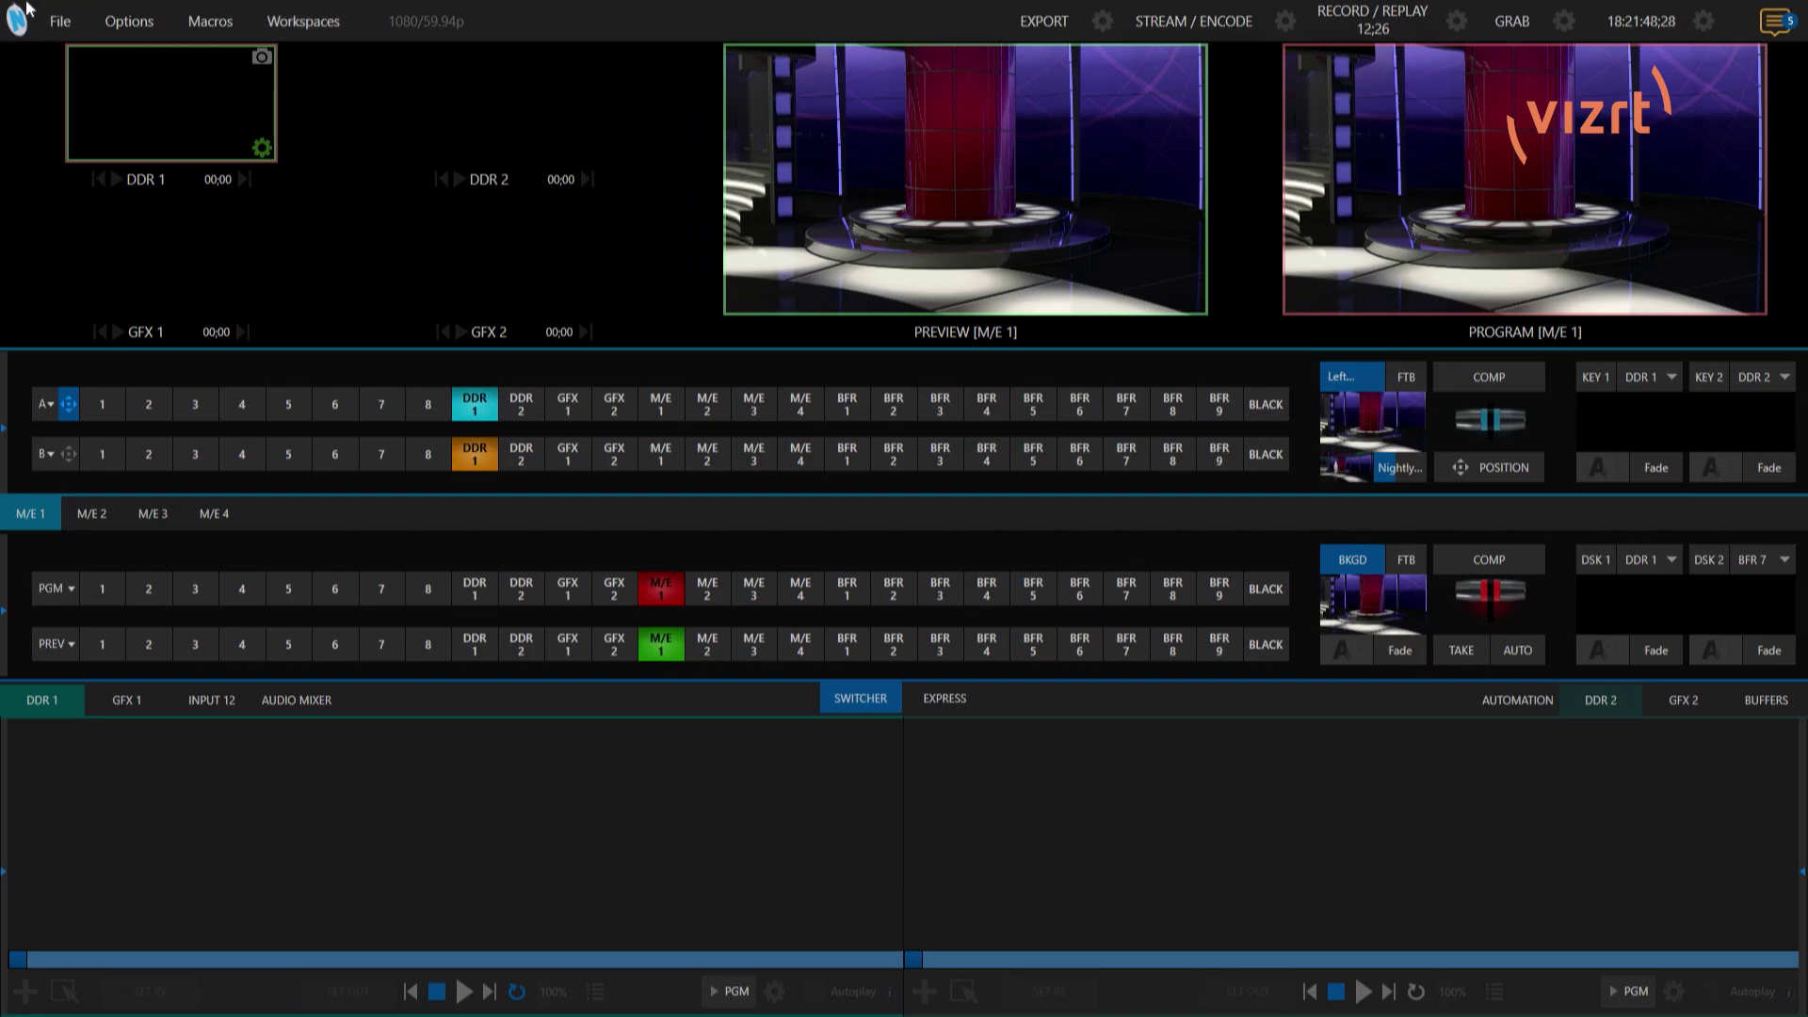
mouse_move(784, 5)
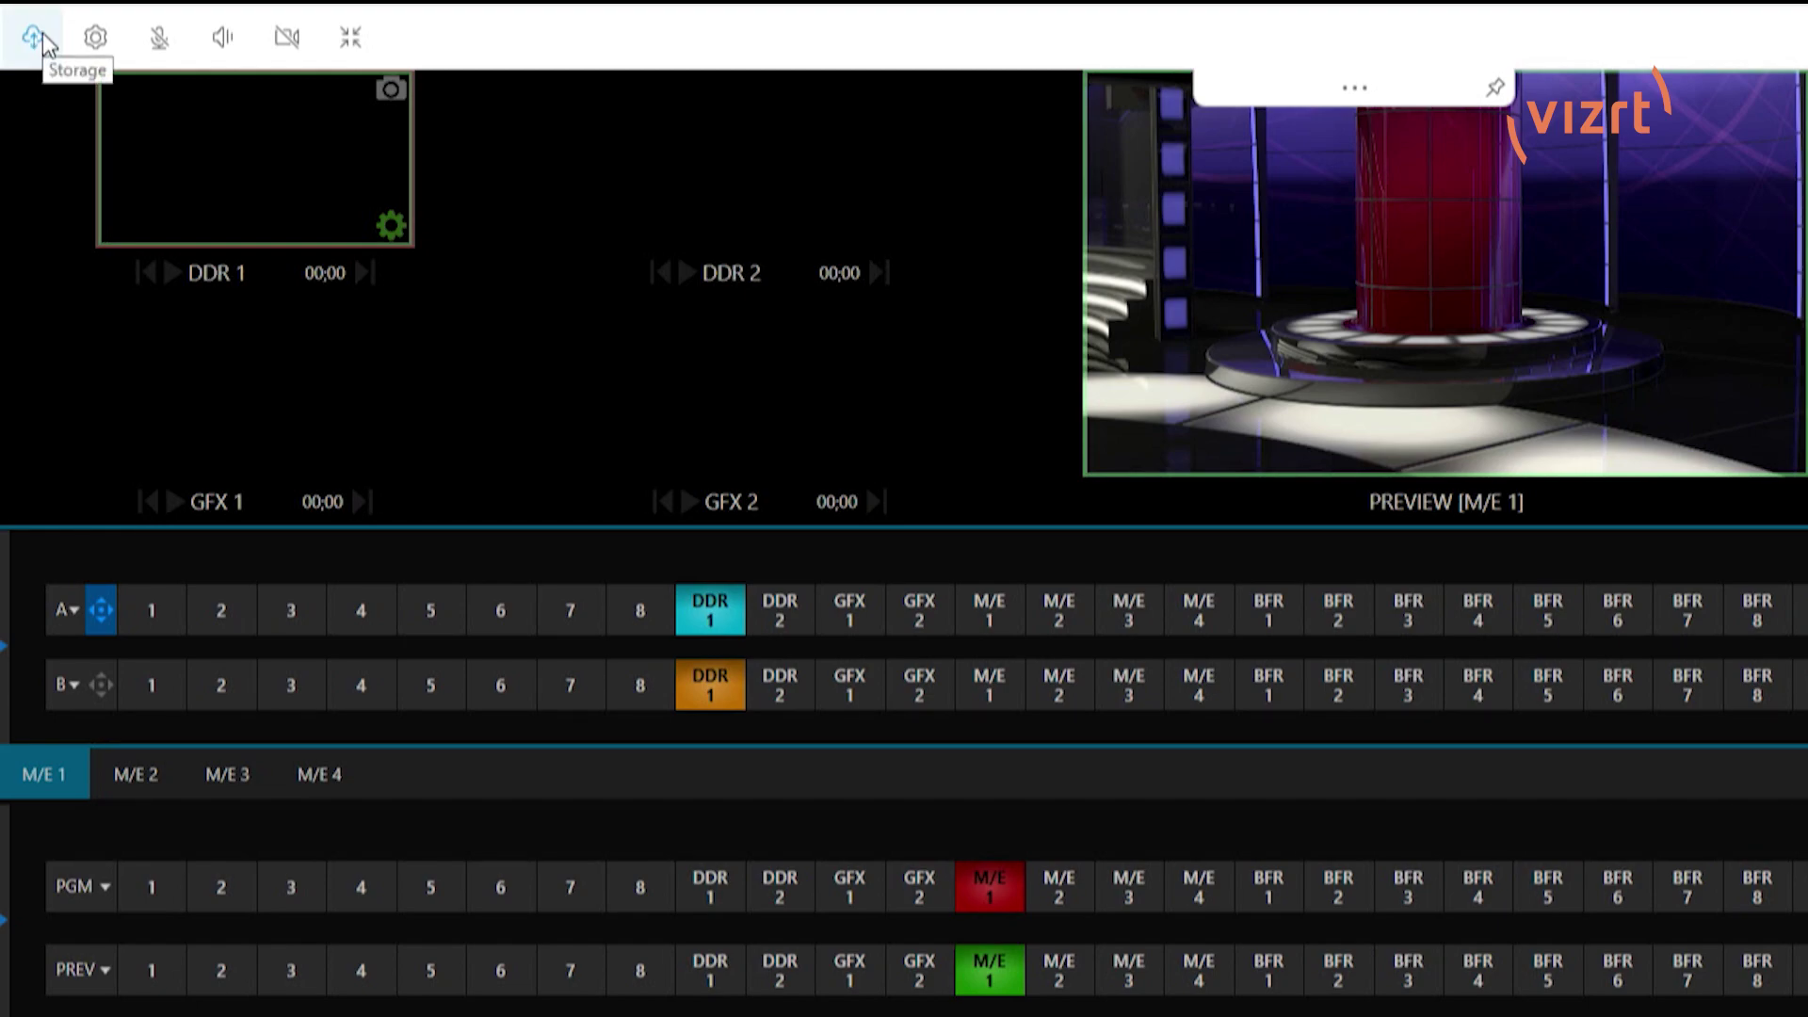
- Download Virtual Set Building.m4v from Uploads storage and show it in its local folder
left_click(44, 38)
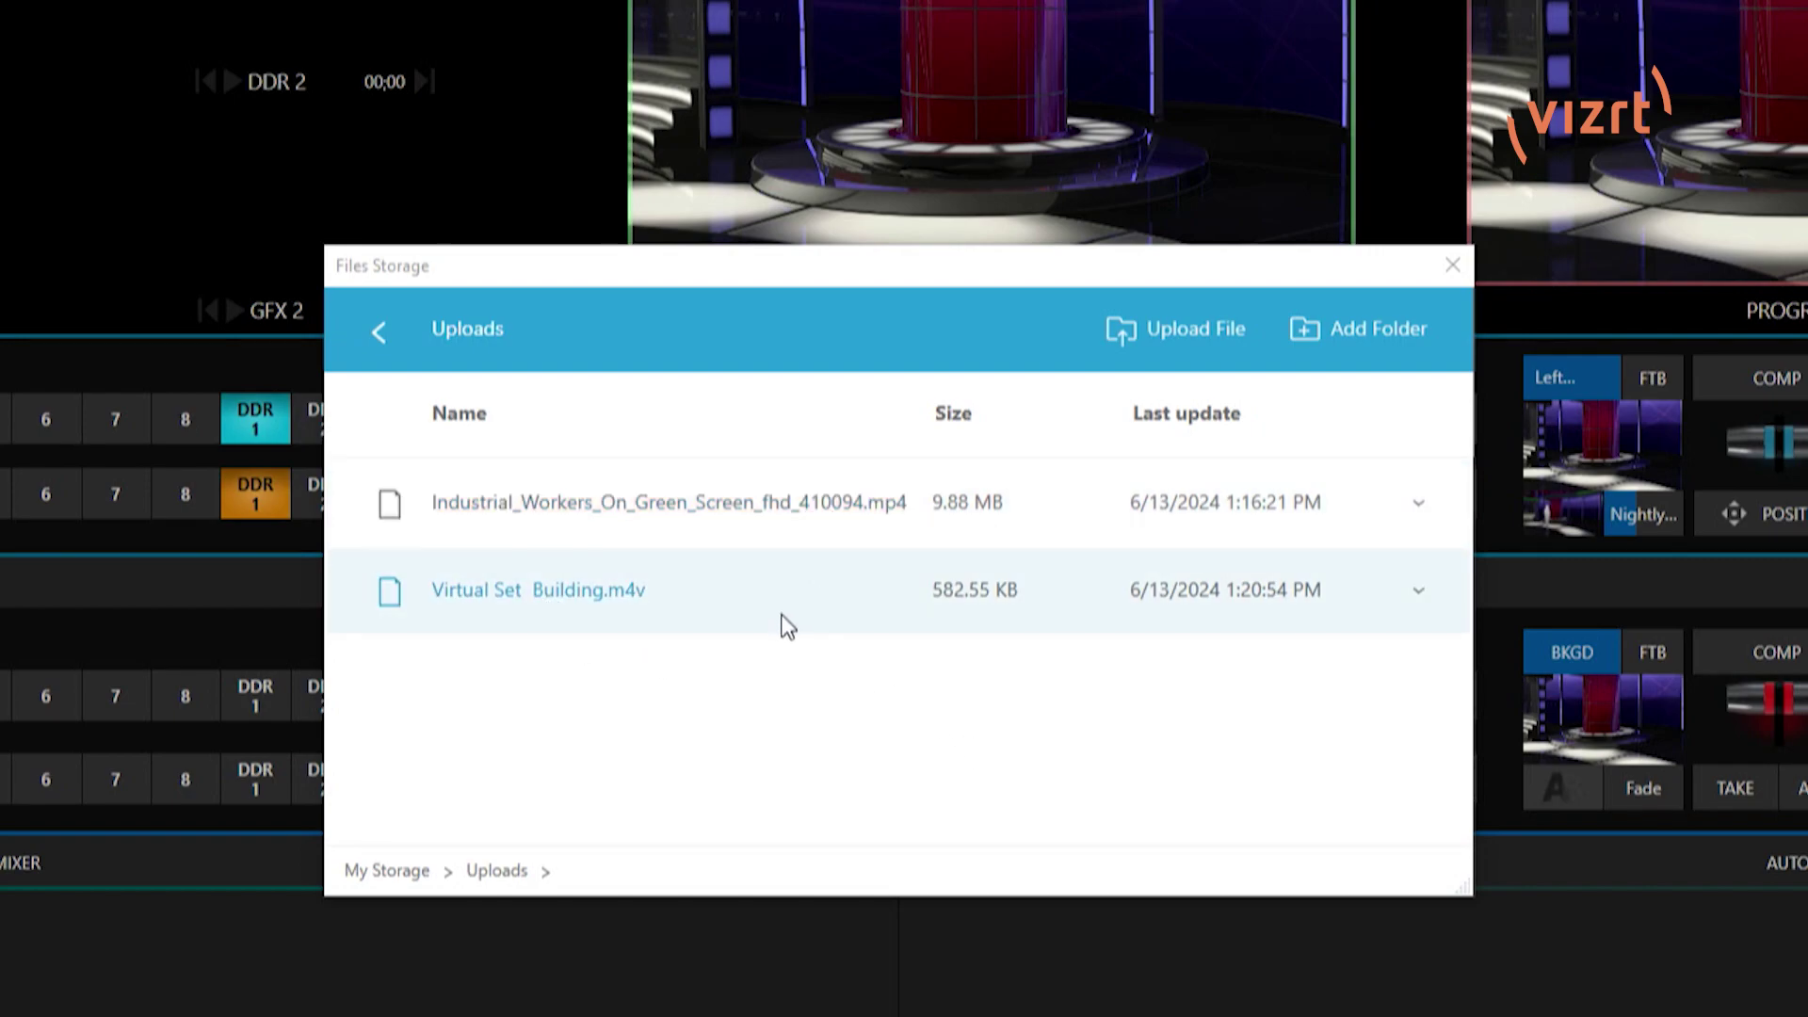
left_click(1416, 591)
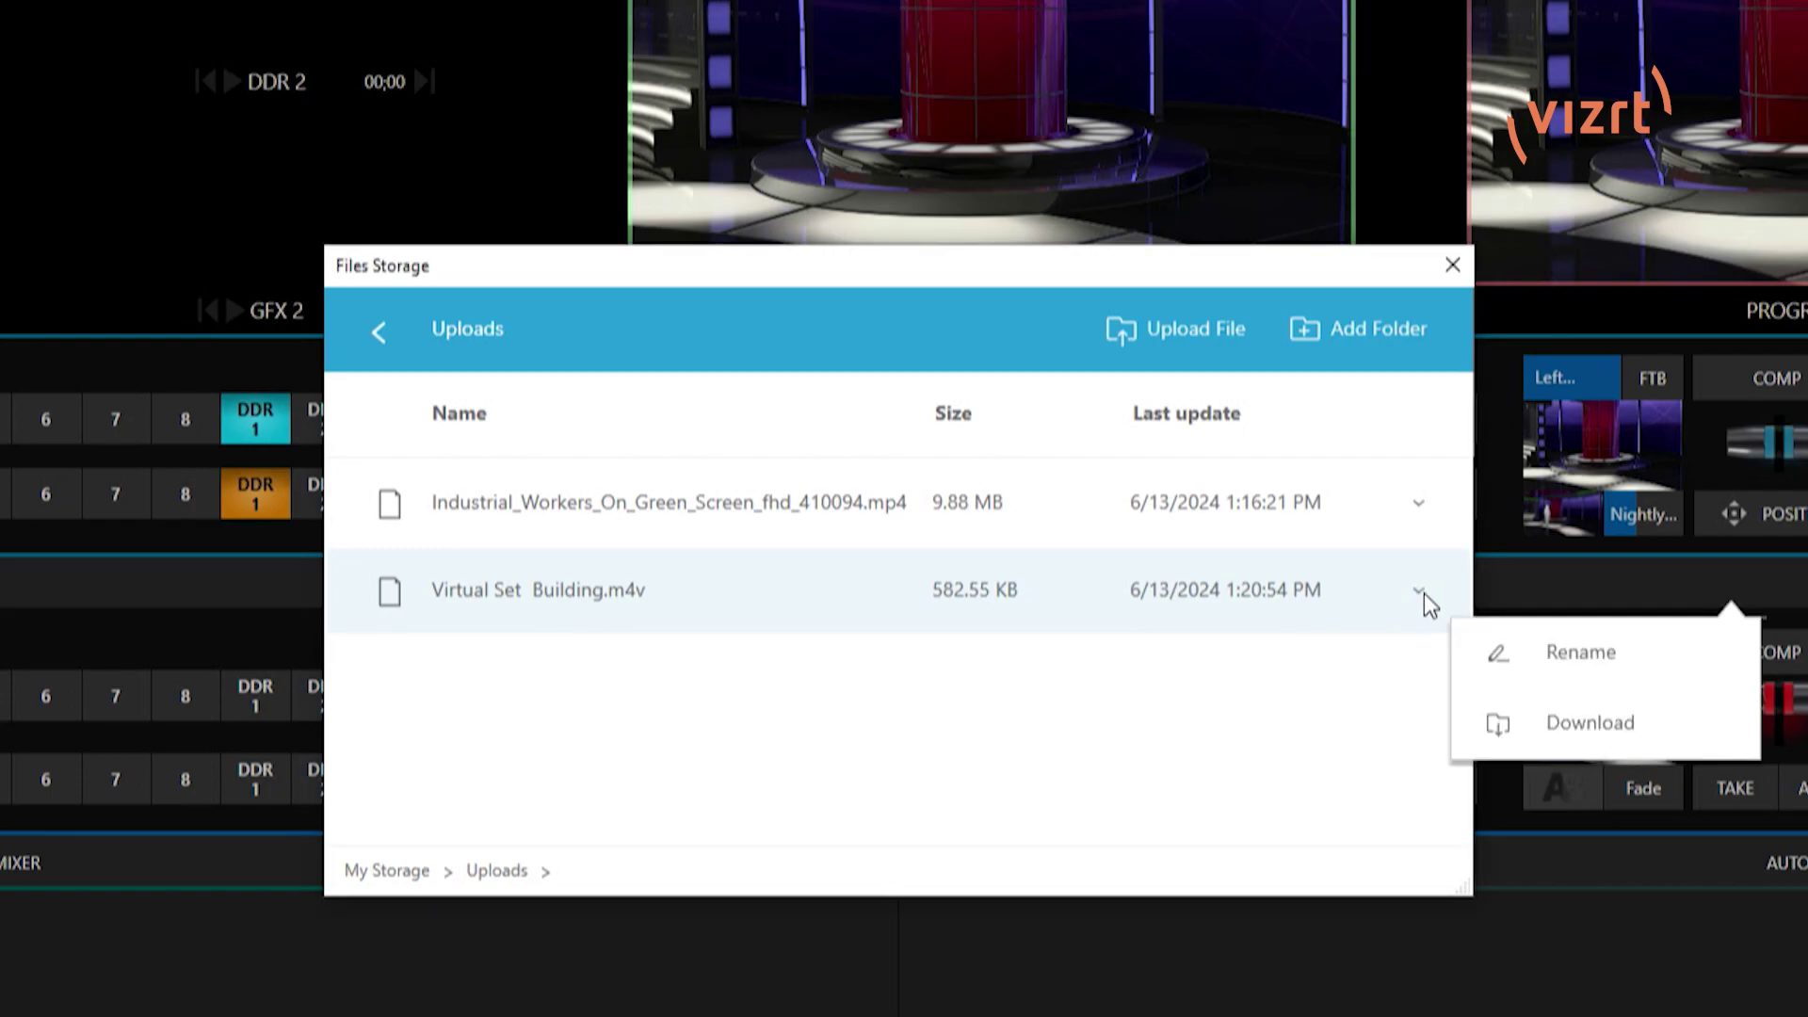
left_click(1590, 724)
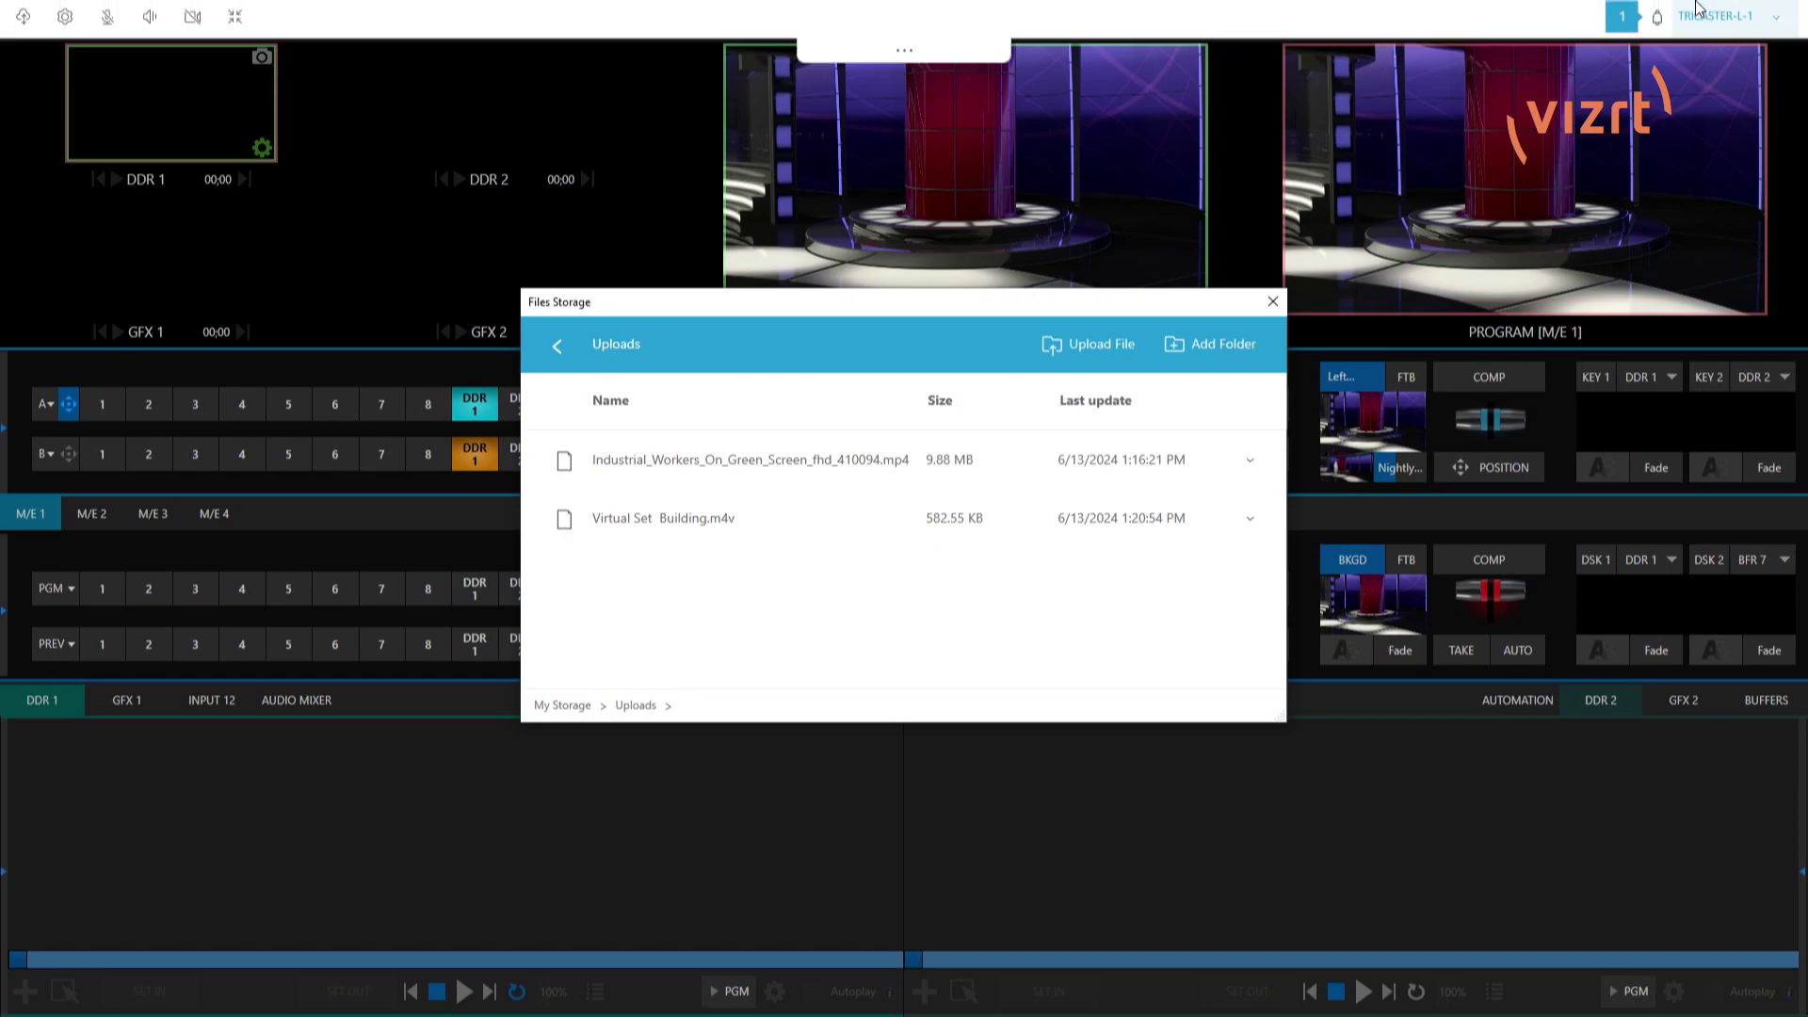
left_click(1637, 28)
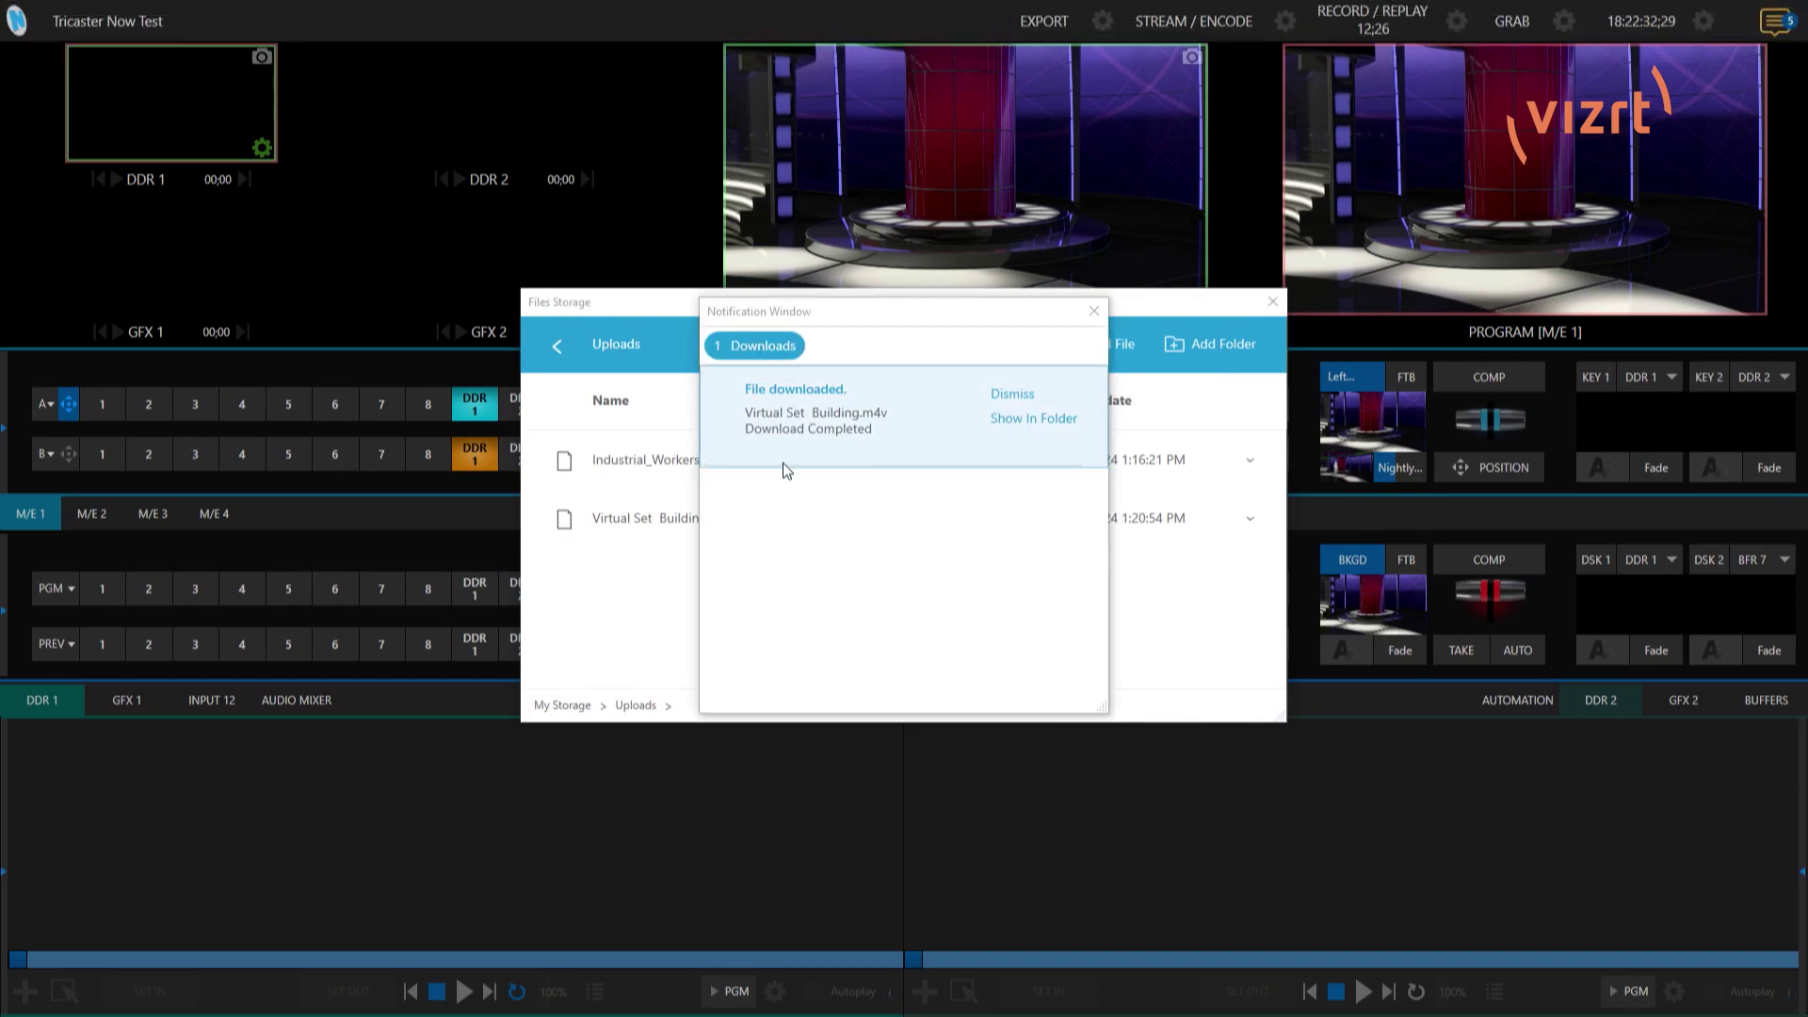
left_click(1045, 423)
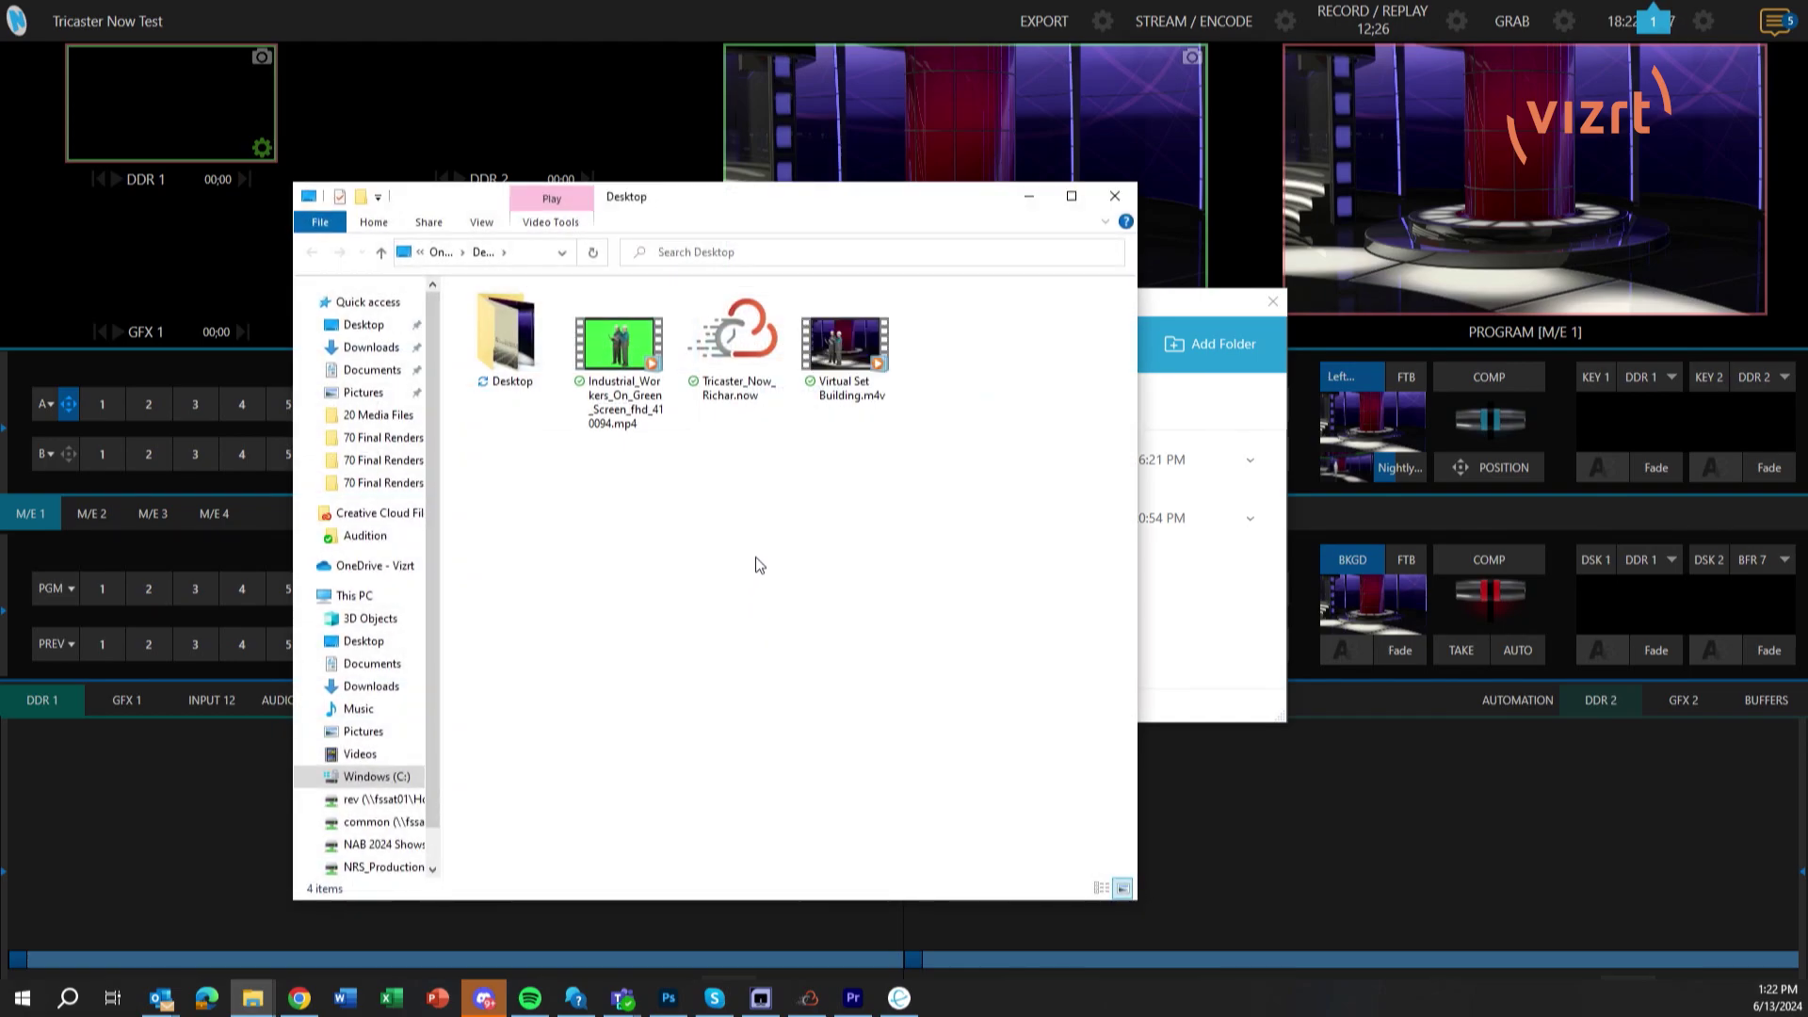
- Confirm Virtual Set Building.m4v is on the Desktop beside the workers video, then close Explorer
left_click(612, 365)
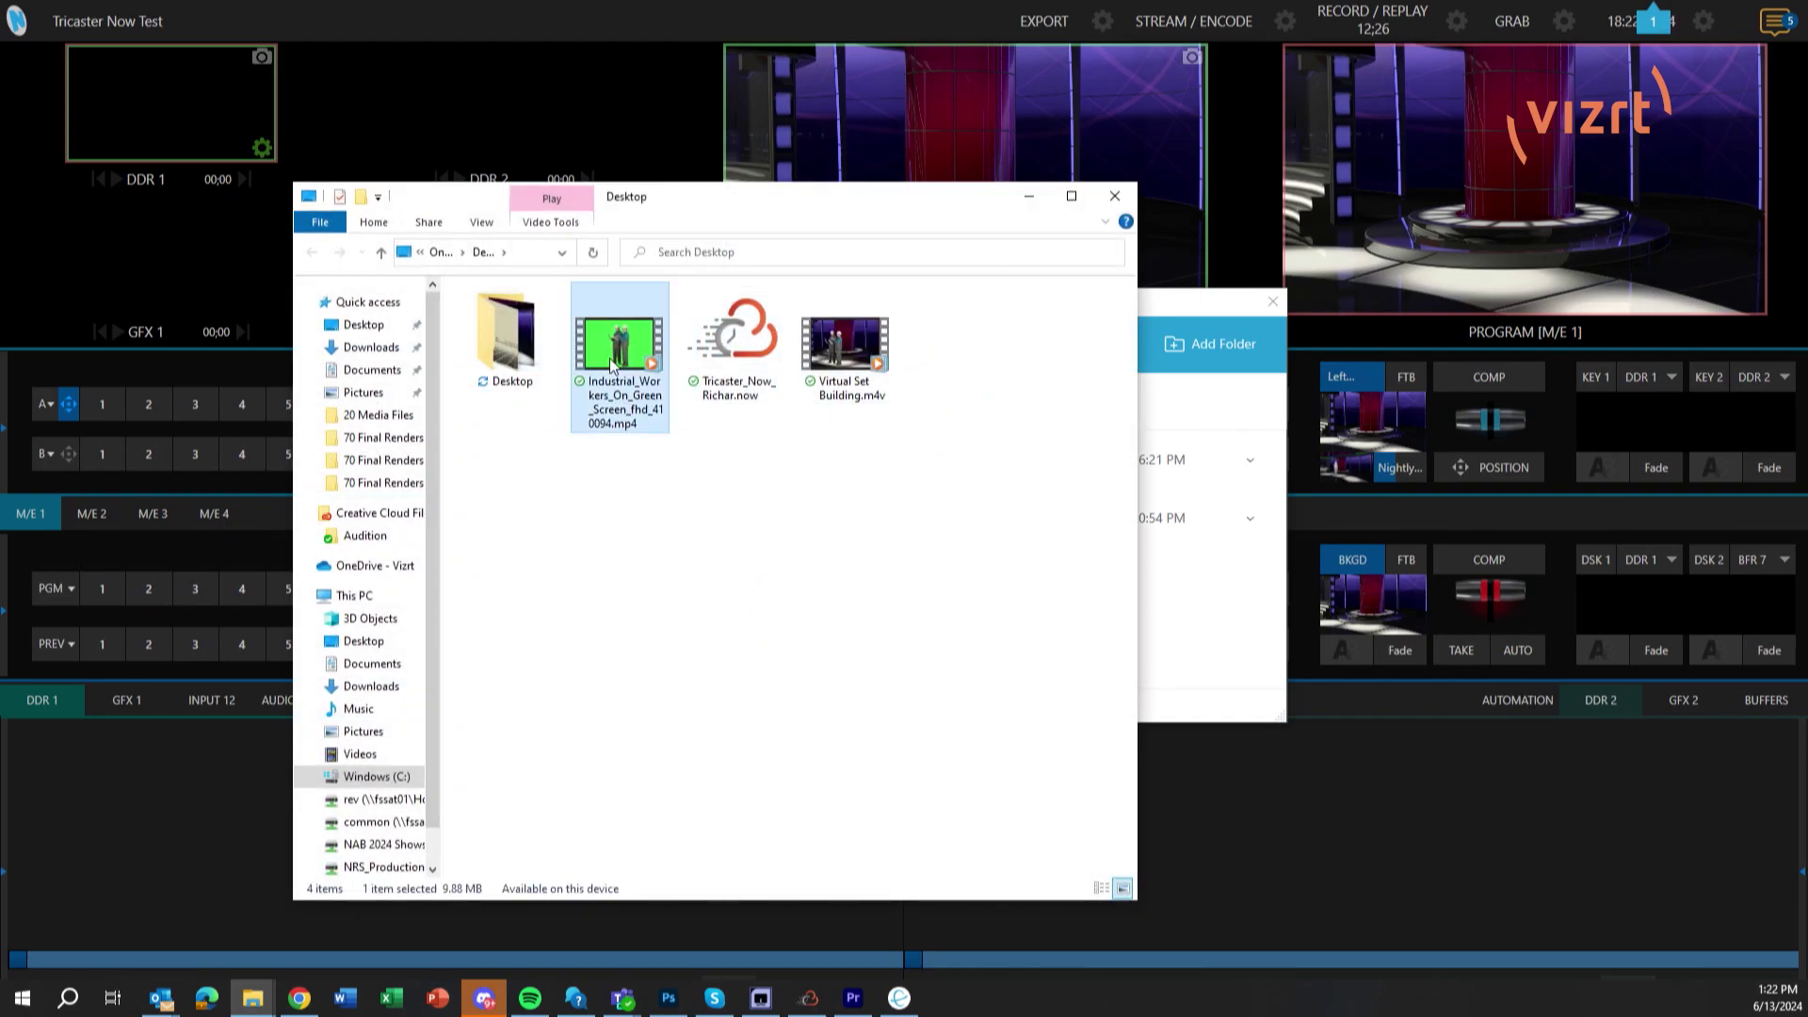
left_click(848, 363)
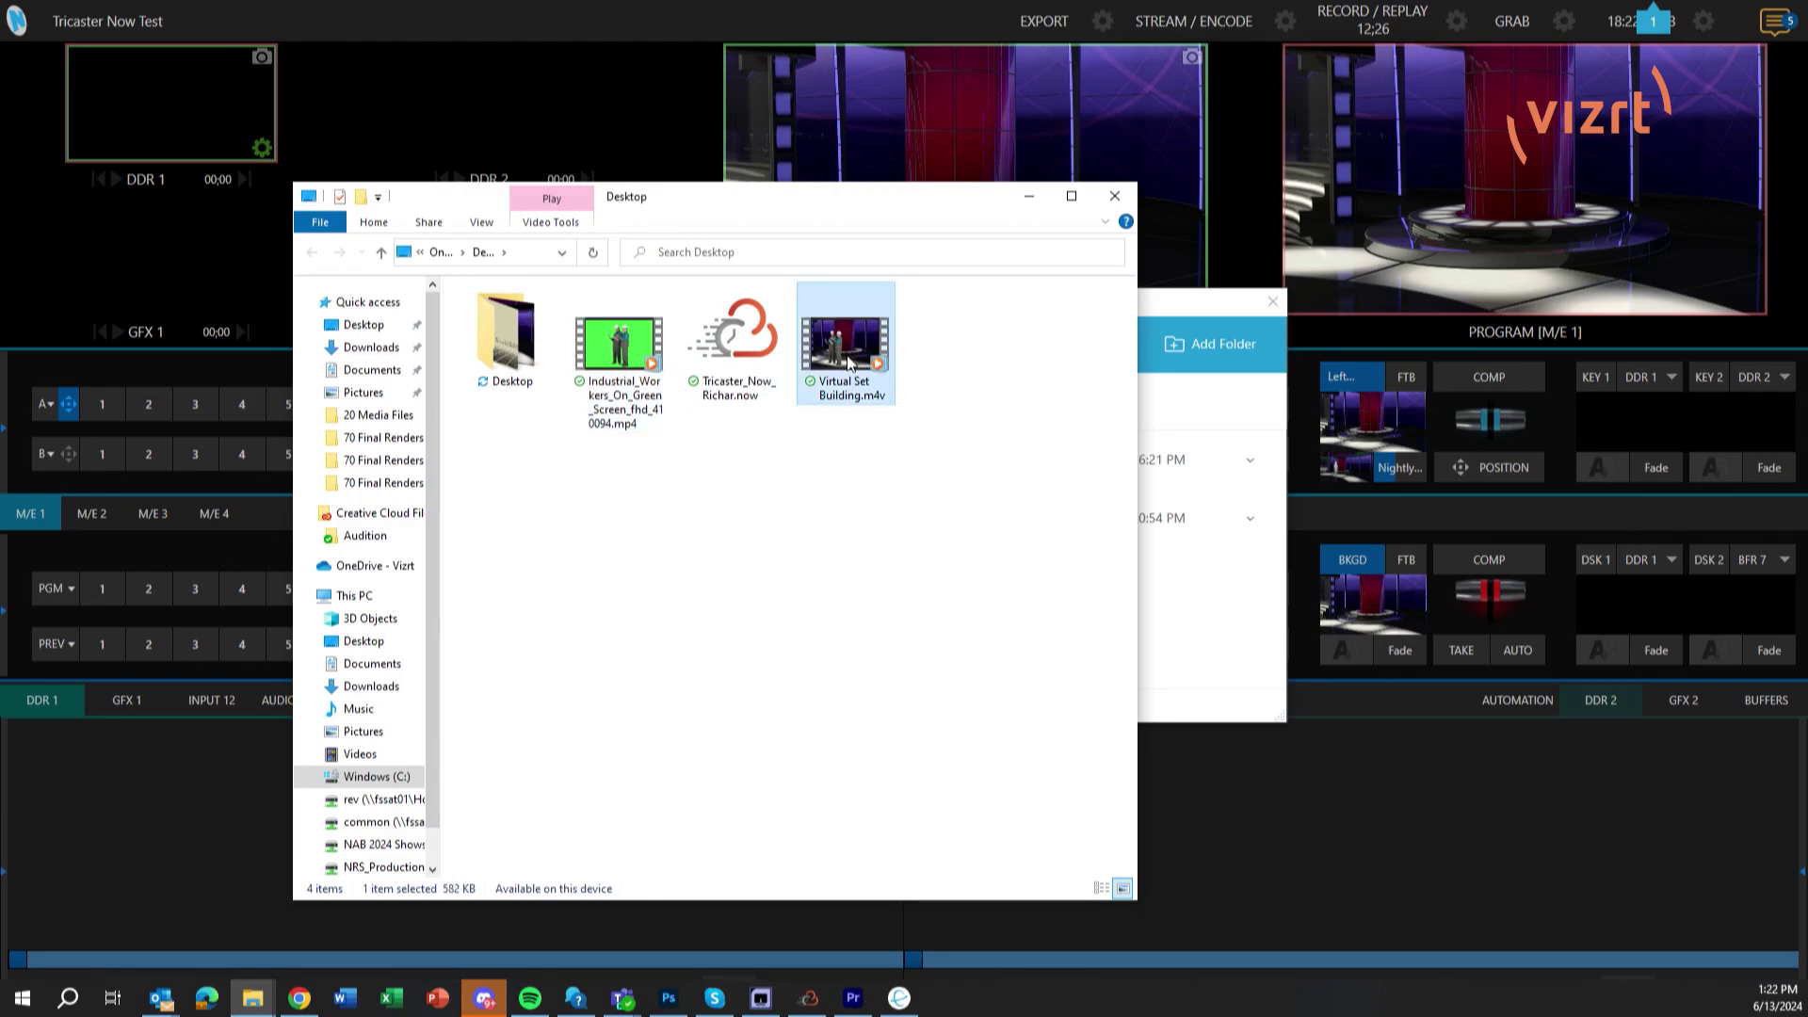
left_click(1115, 197)
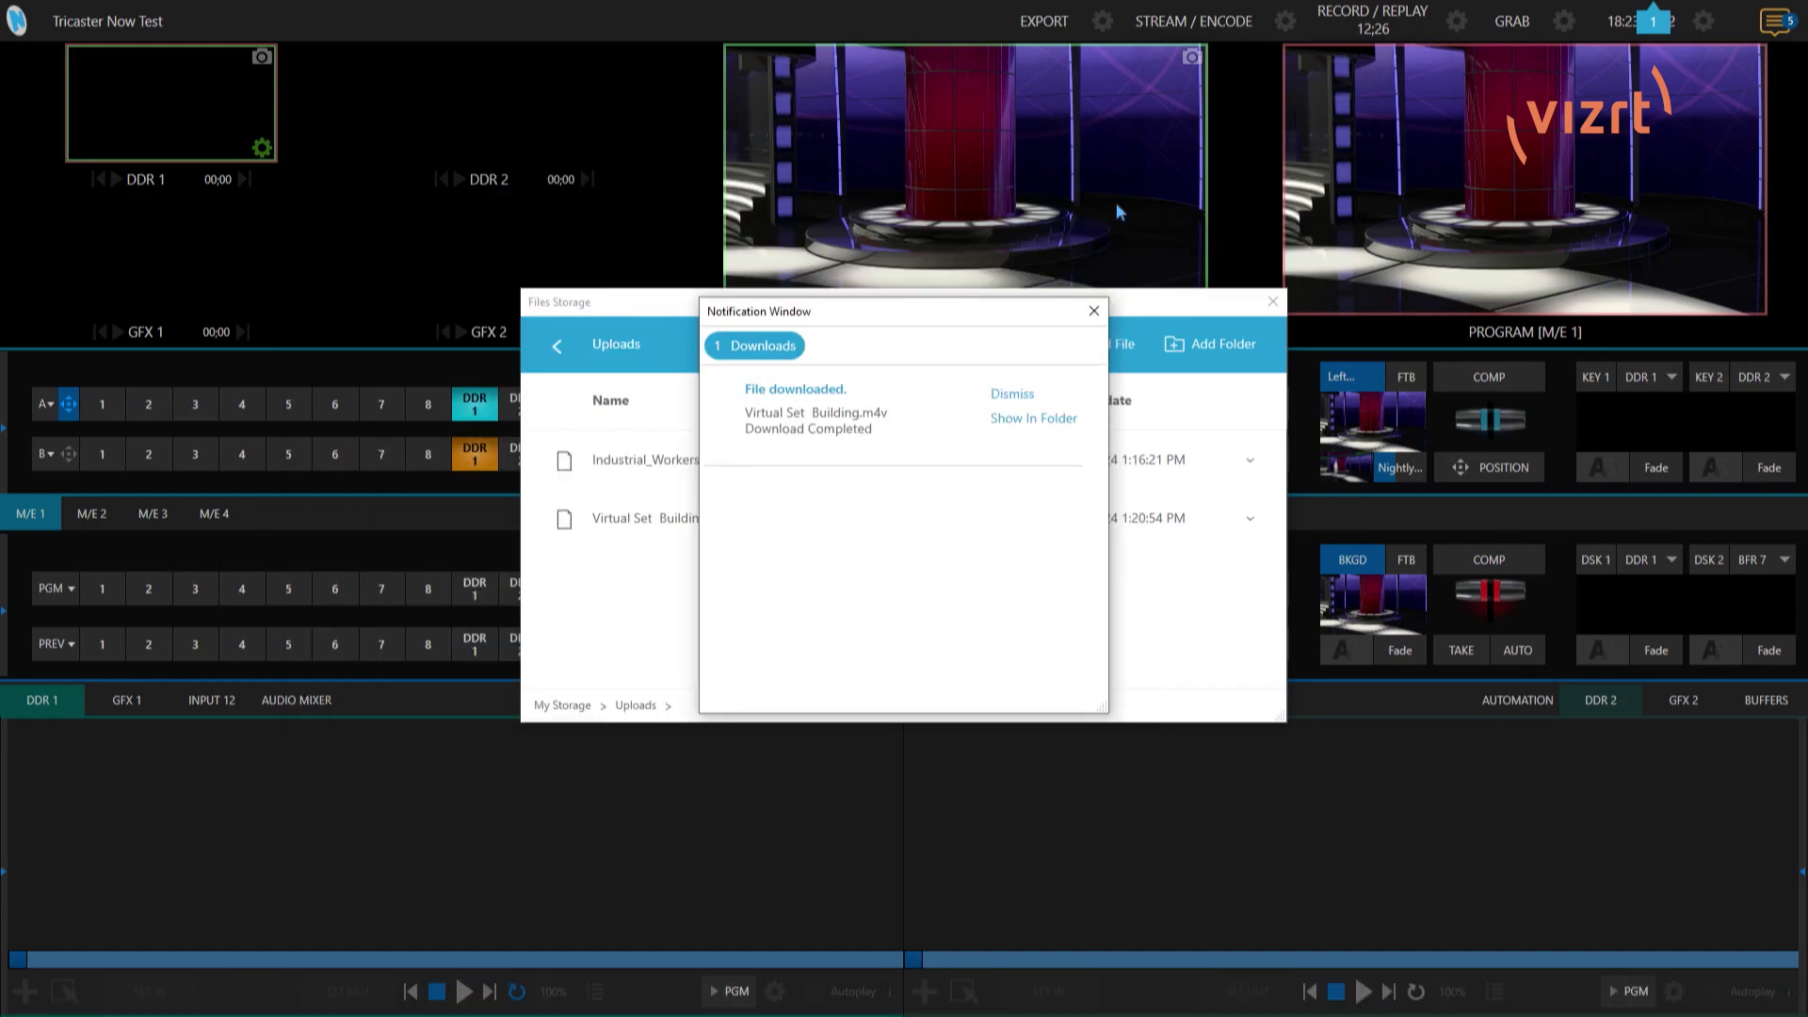
- Close the download notification window
left_click(1094, 313)
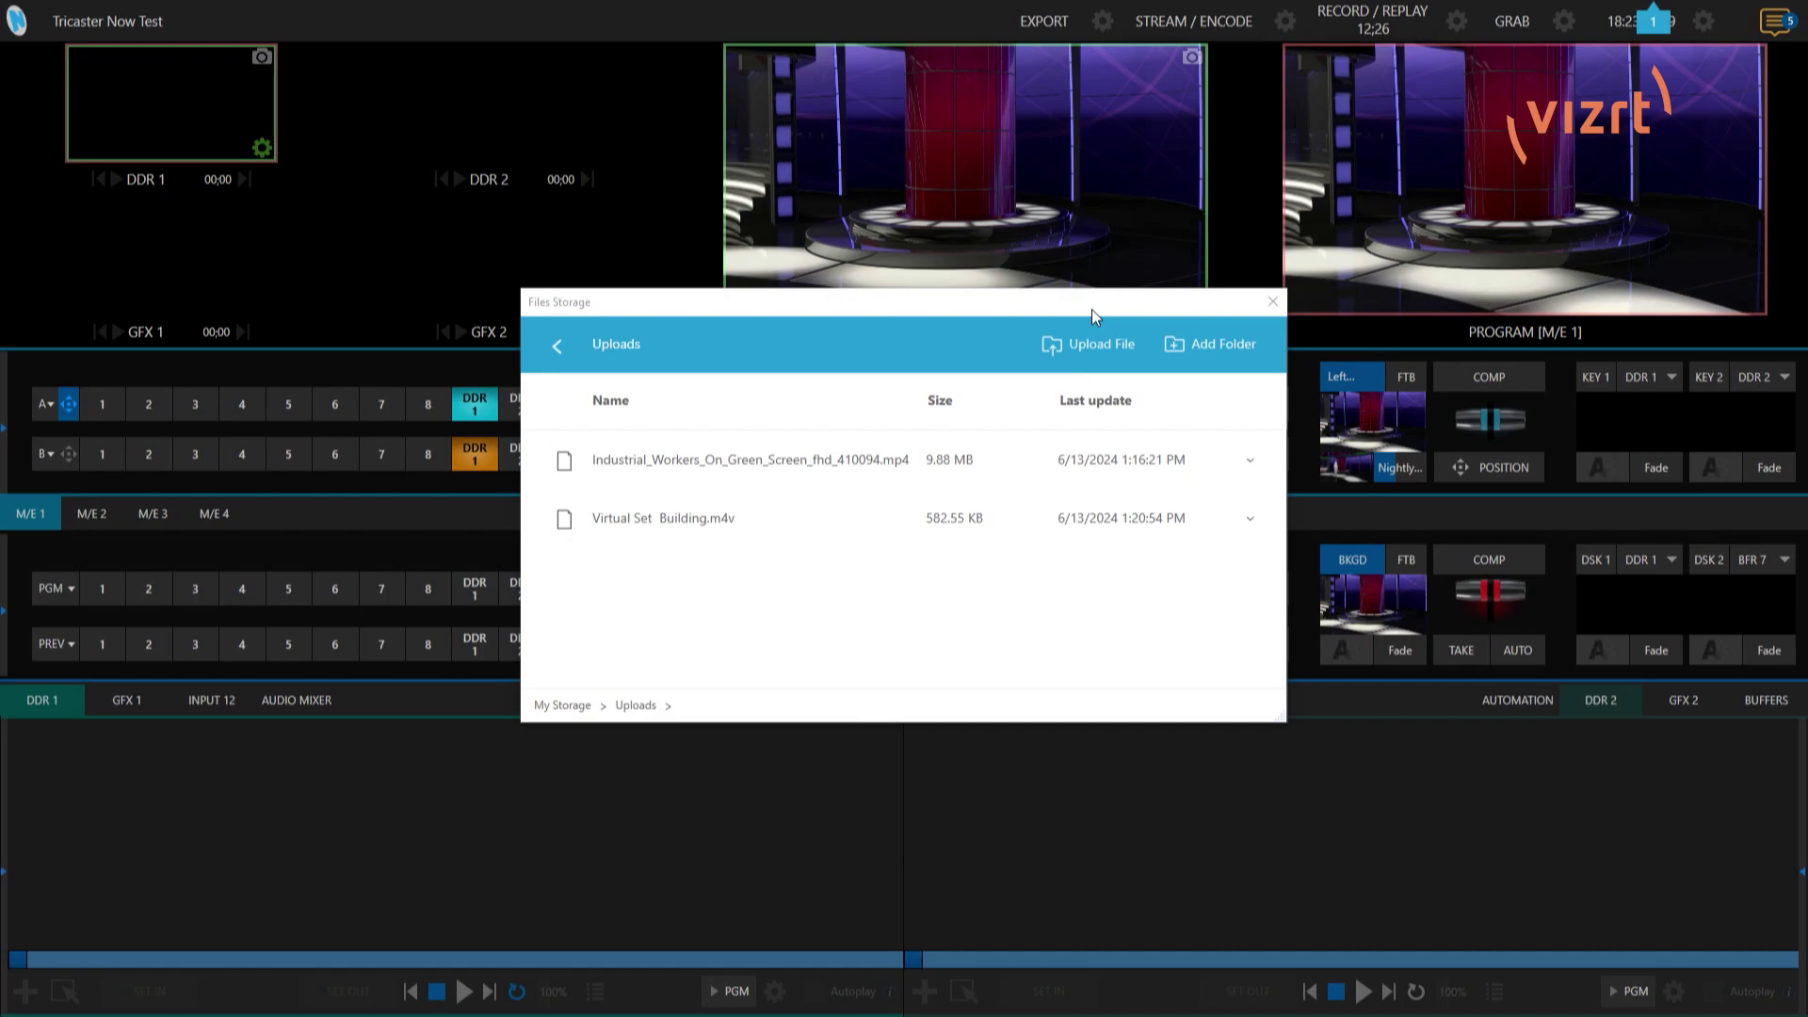